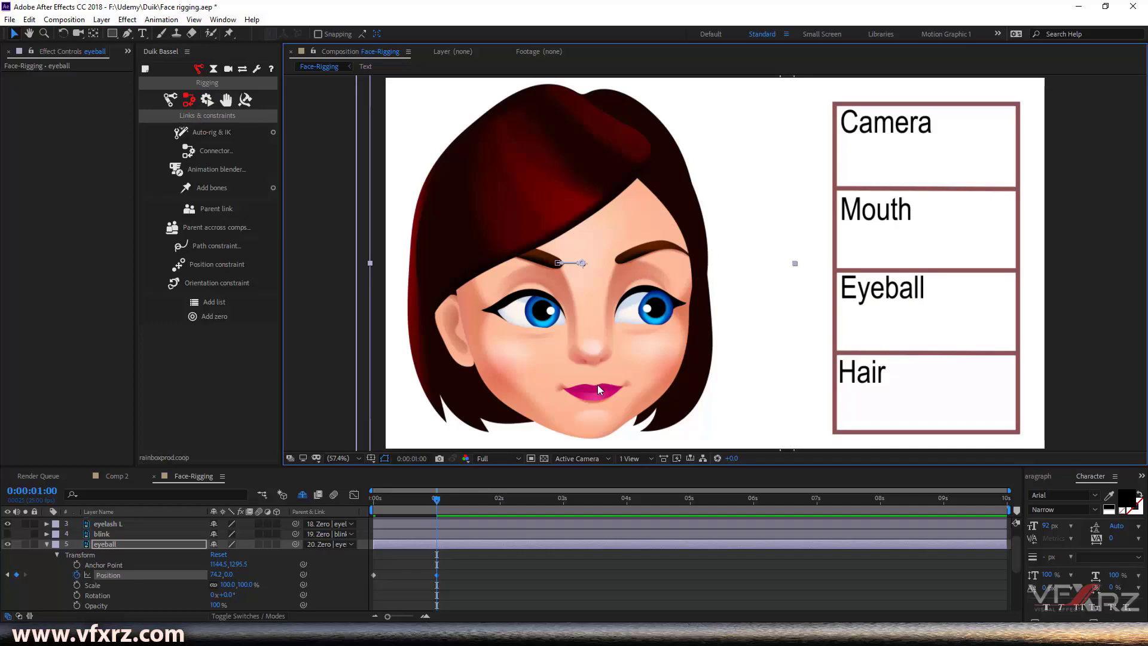
# - Move the eyelash R layer directly above the eyeball layer and return the playhead to the start of the timeline
pyautogui.click(47, 543)
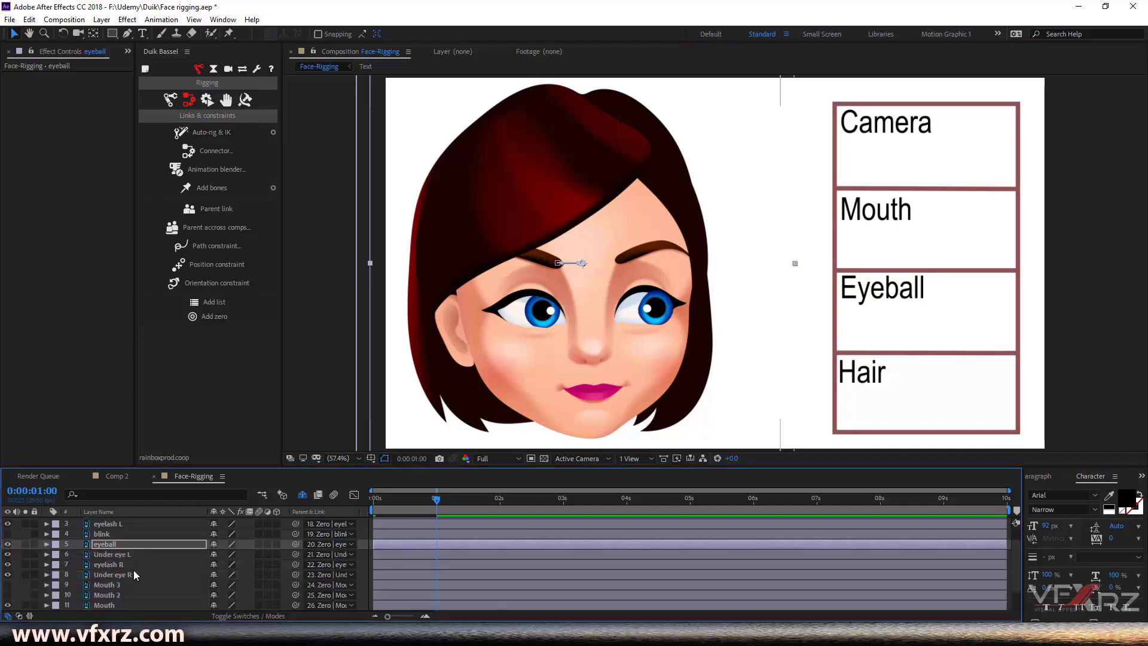
pyautogui.moveTo(116, 565); pyautogui.dragTo(115, 541)
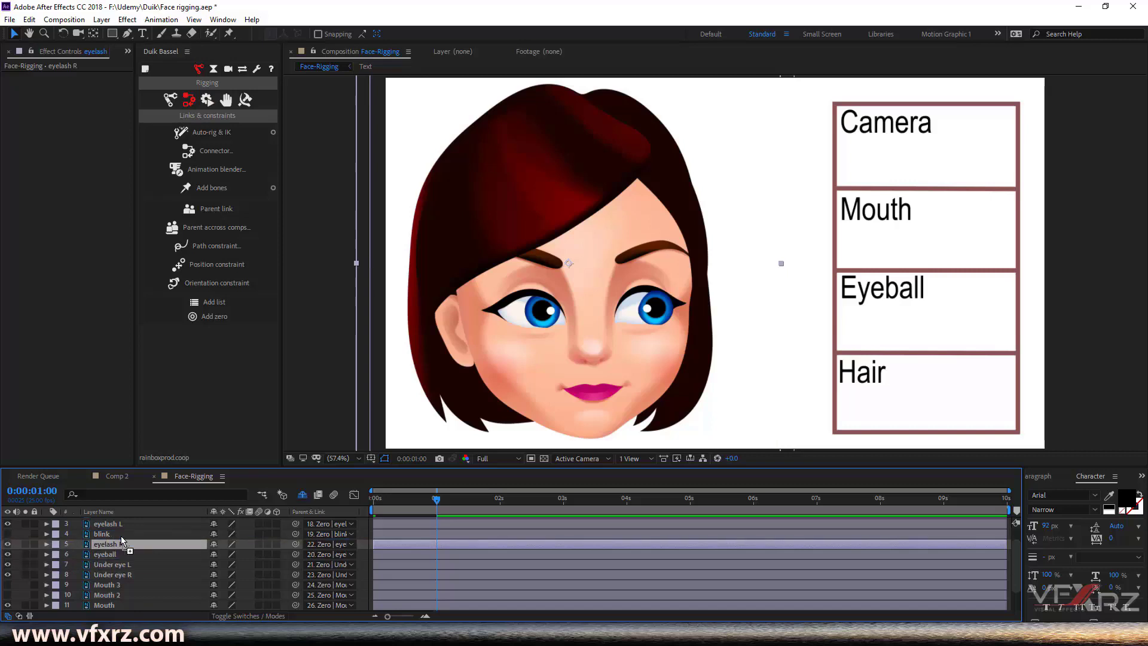
pyautogui.moveTo(436, 498); pyautogui.dragTo(334, 504)
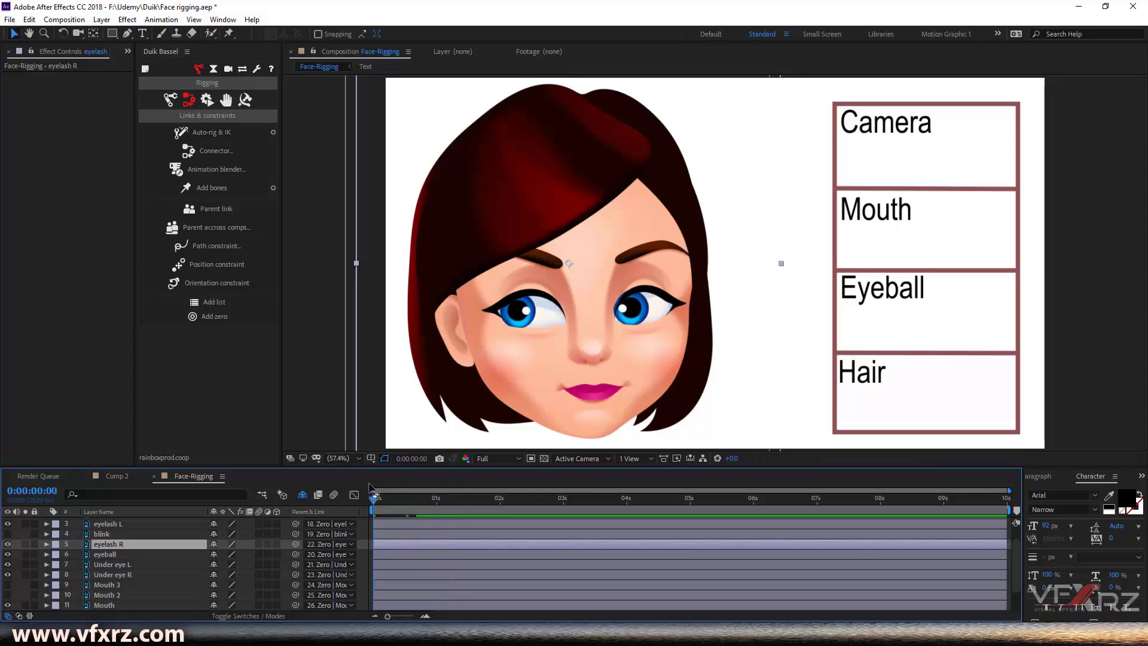
pyautogui.click(46, 544)
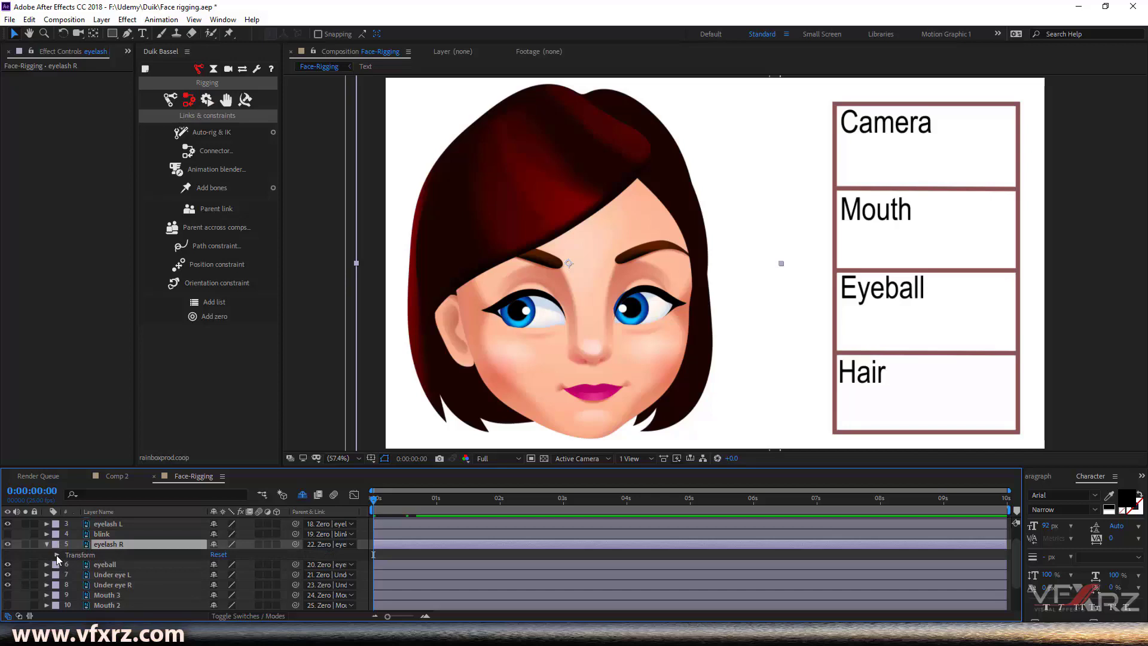
pyautogui.click(57, 554)
pyautogui.click(57, 554)
pyautogui.click(46, 544)
# - Nudge the eyeball layer at its one-second Position keyframe to about 71, -6.5, and return to the first frame
pyautogui.click(98, 554)
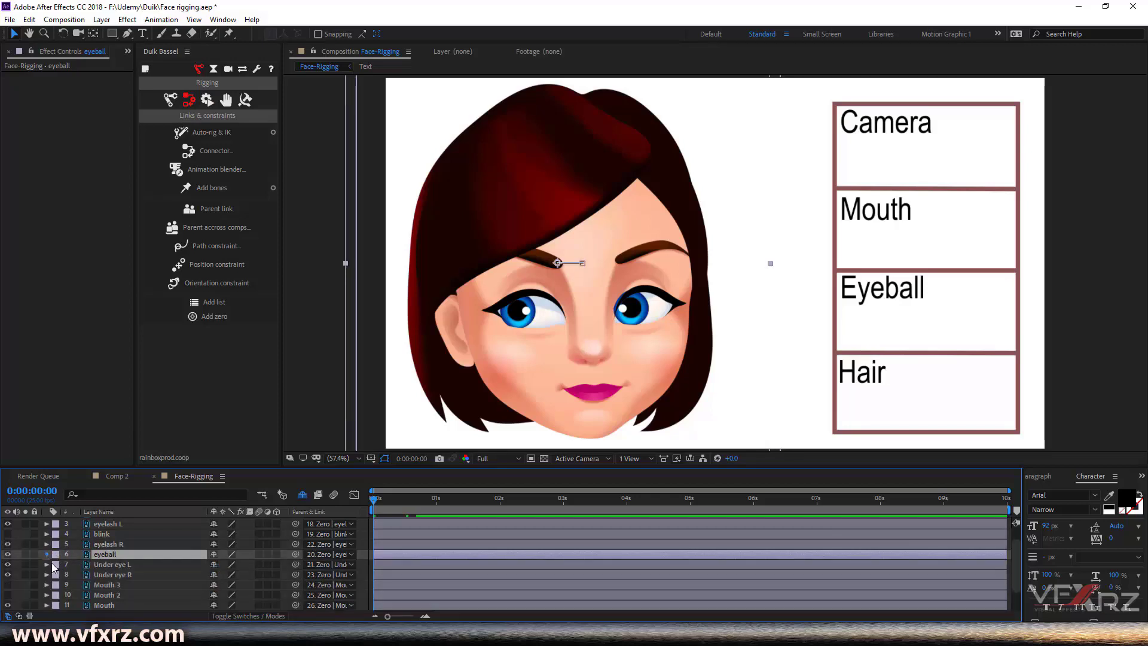
pyautogui.click(47, 555)
pyautogui.click(103, 575)
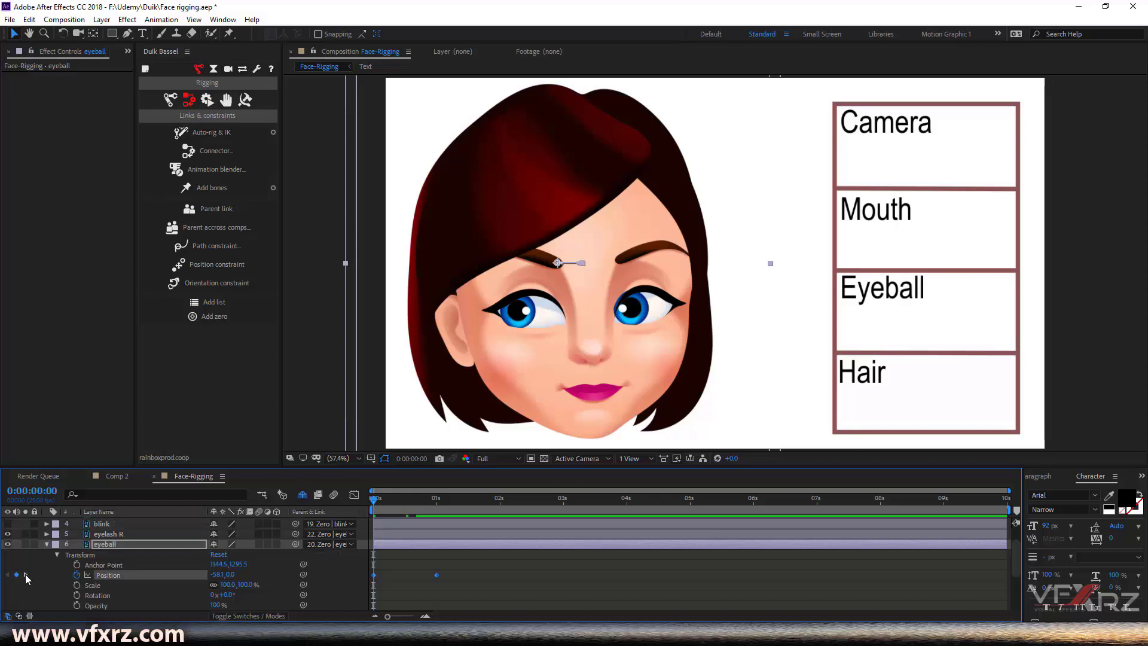
pyautogui.click(26, 574)
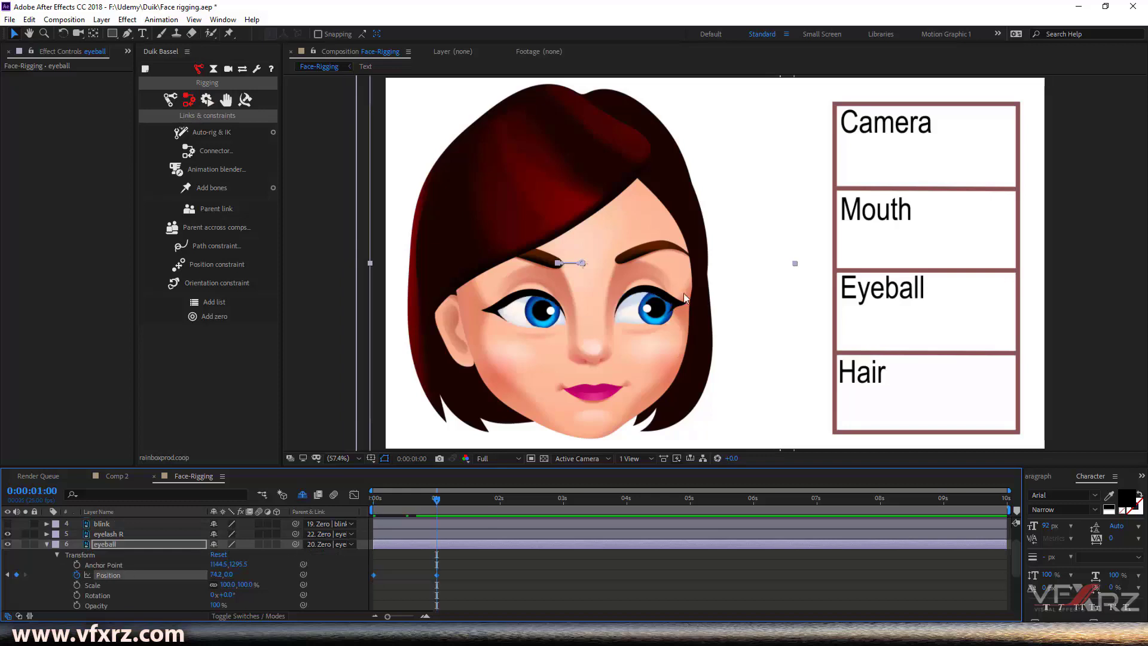
pyautogui.moveTo(655, 318); pyautogui.dragTo(655, 316)
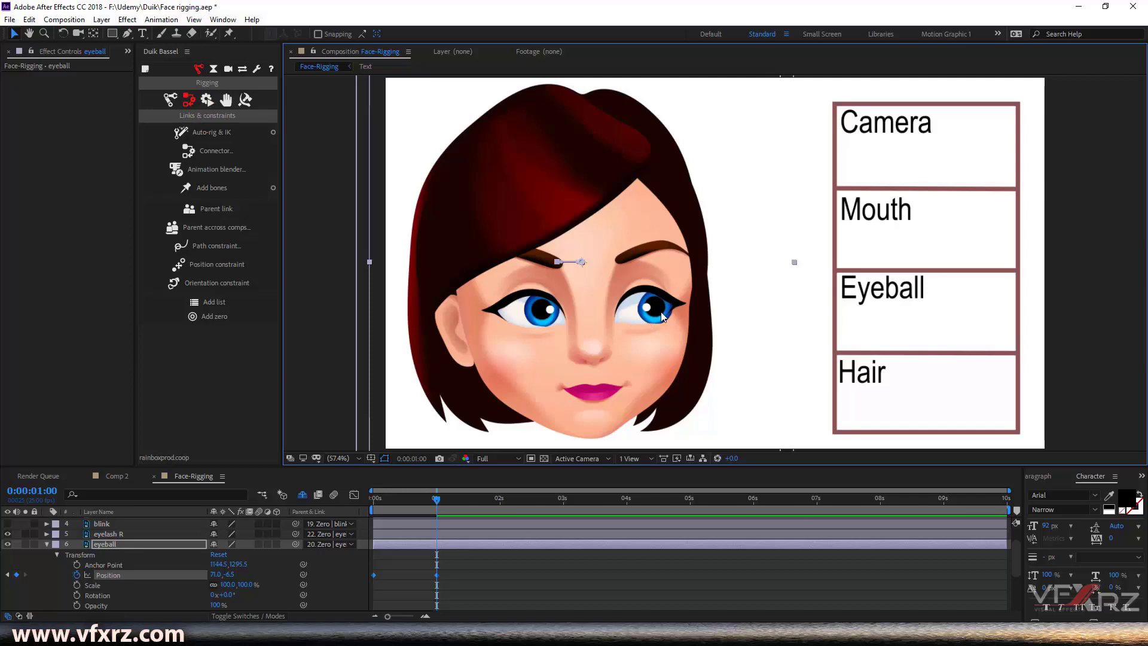
pyautogui.moveTo(426, 504); pyautogui.dragTo(122, 518)
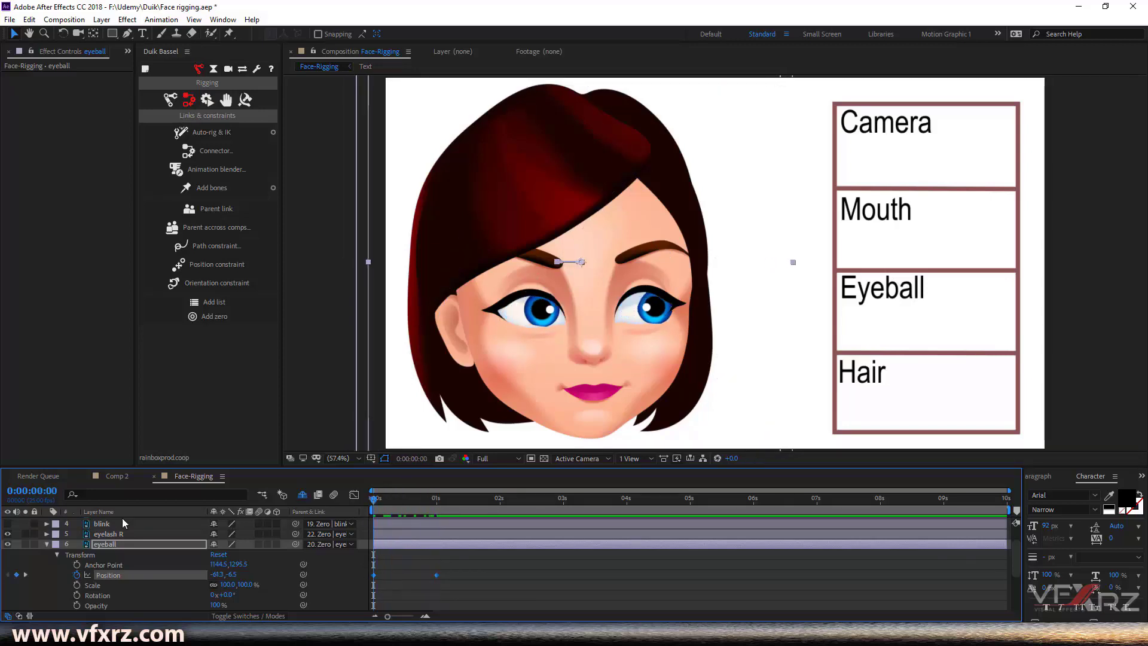
# - Create a Duik Connector slider controller for the eyeball layer
pyautogui.click(47, 543)
pyautogui.scroll(2, 110, 540)
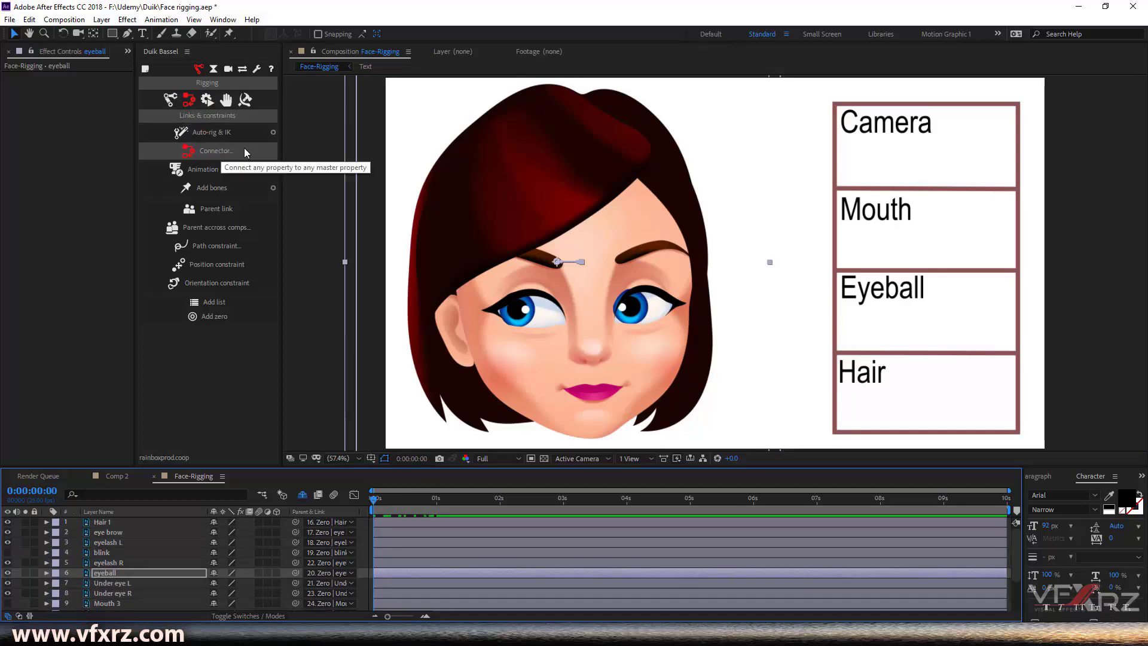
pyautogui.click(210, 153)
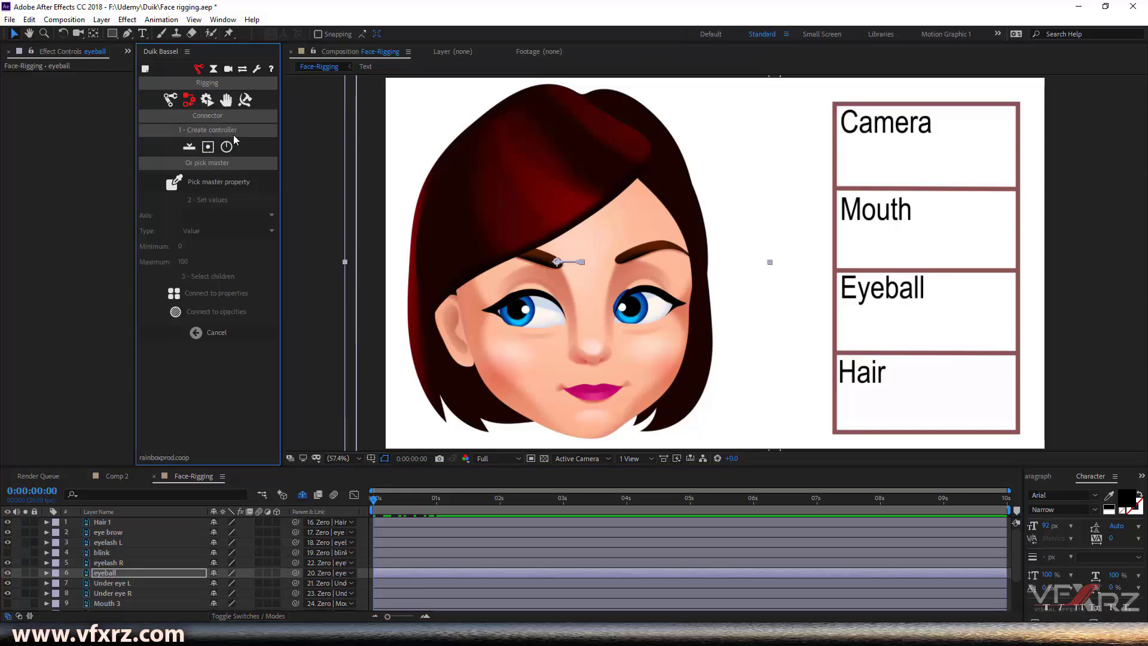
pyautogui.click(189, 148)
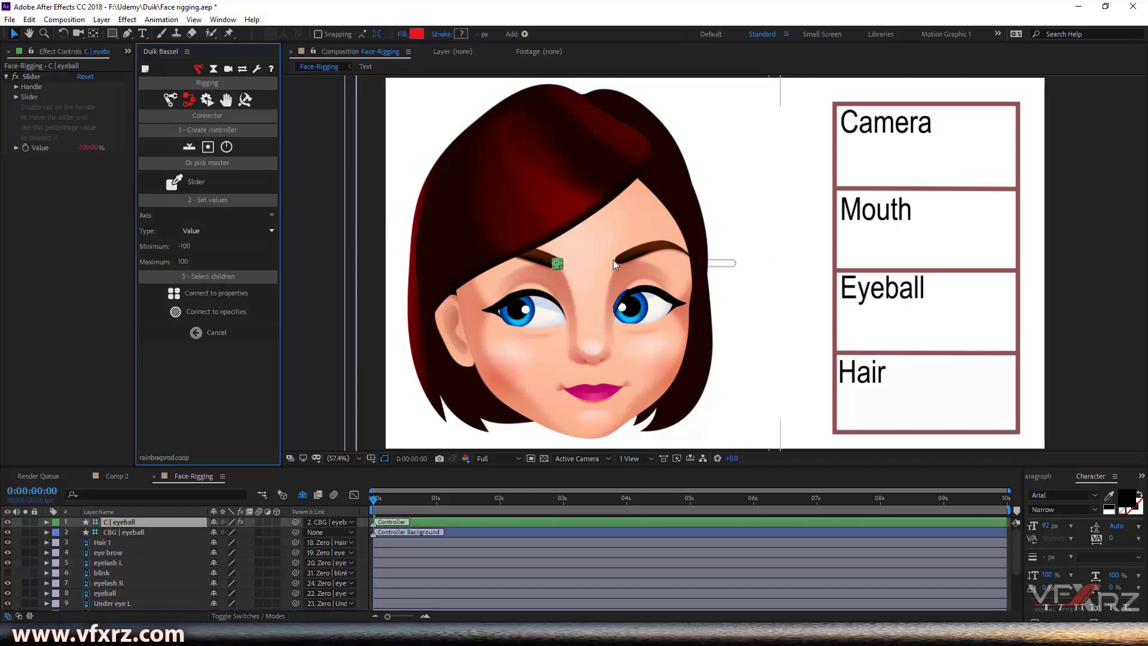
# - Move the eyeball slider's background layer into the Eyeball box, below its label
pyautogui.click(708, 264)
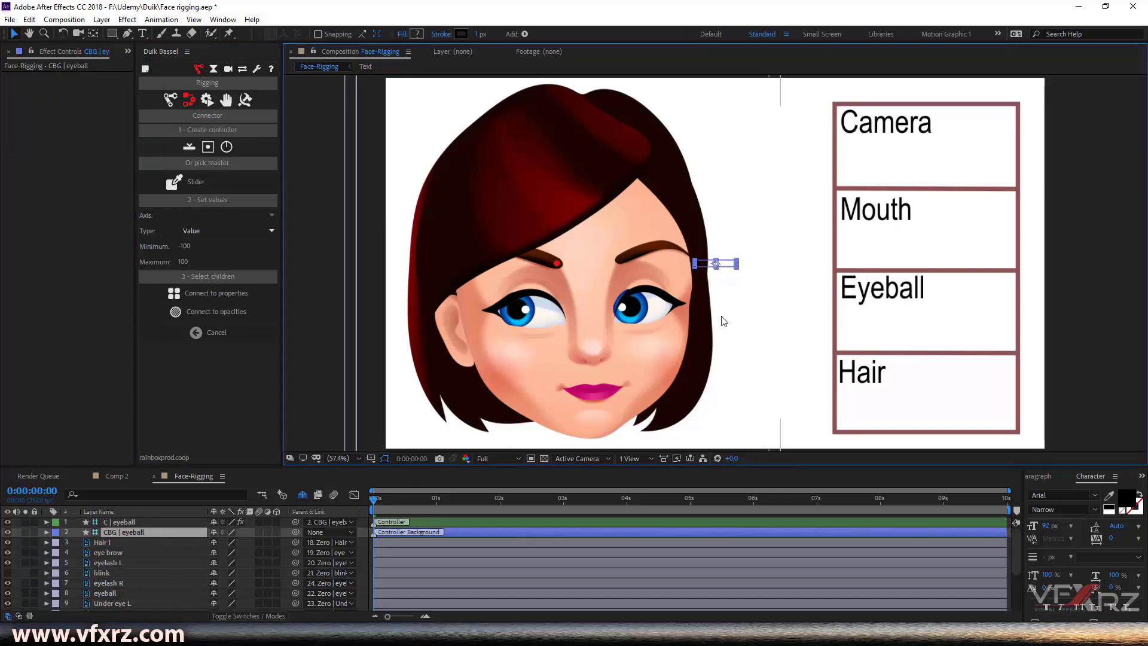
pyautogui.hotkey('ctrl', 'Up')
pyautogui.click(132, 531)
pyautogui.click(132, 523)
pyautogui.click(135, 533)
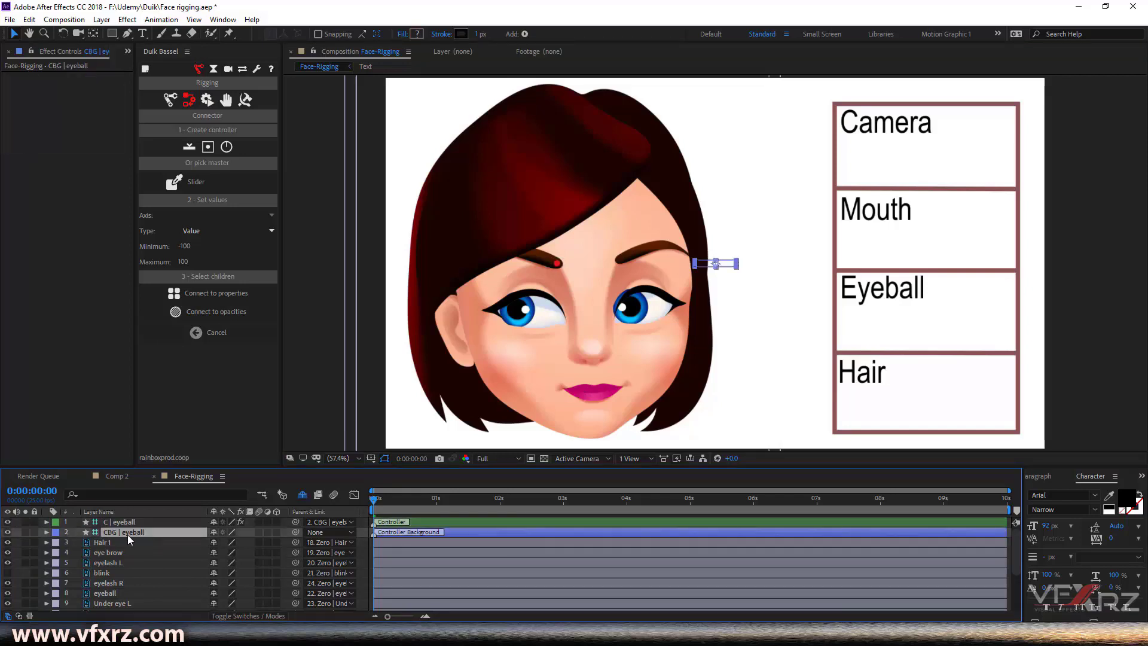
pyautogui.moveTo(715, 263); pyautogui.dragTo(917, 325)
# - Position the C | eyeball handle near the middle of the slider track in the Eyeball box
pyautogui.click(154, 533)
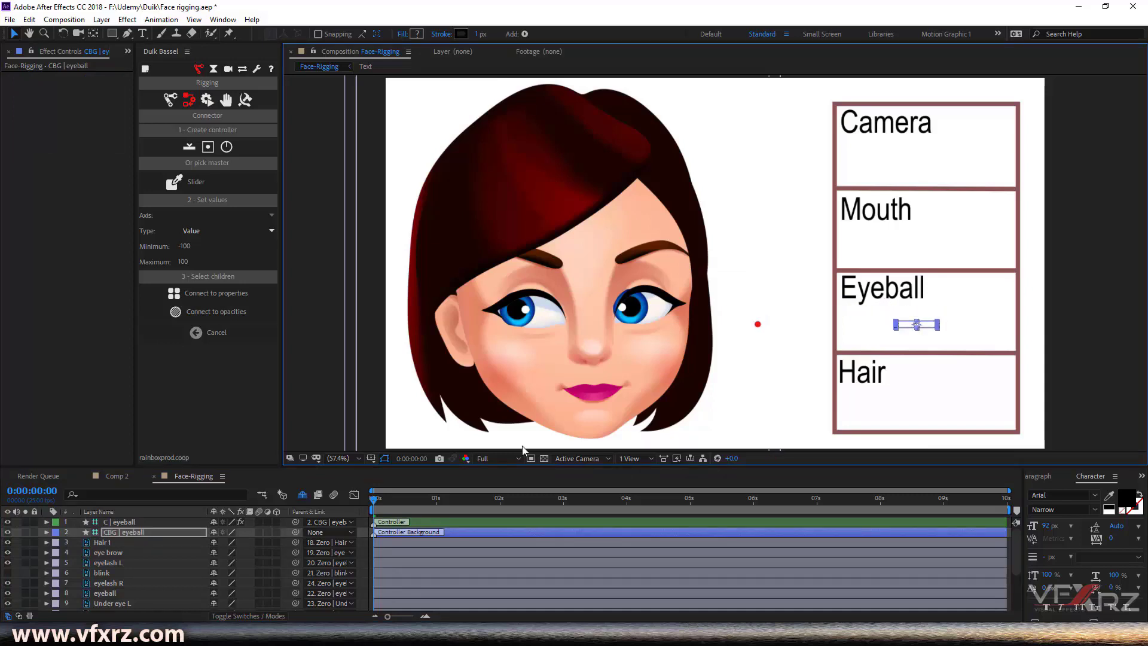
pyautogui.click(143, 522)
pyautogui.moveTo(861, 339); pyautogui.dragTo(915, 327)
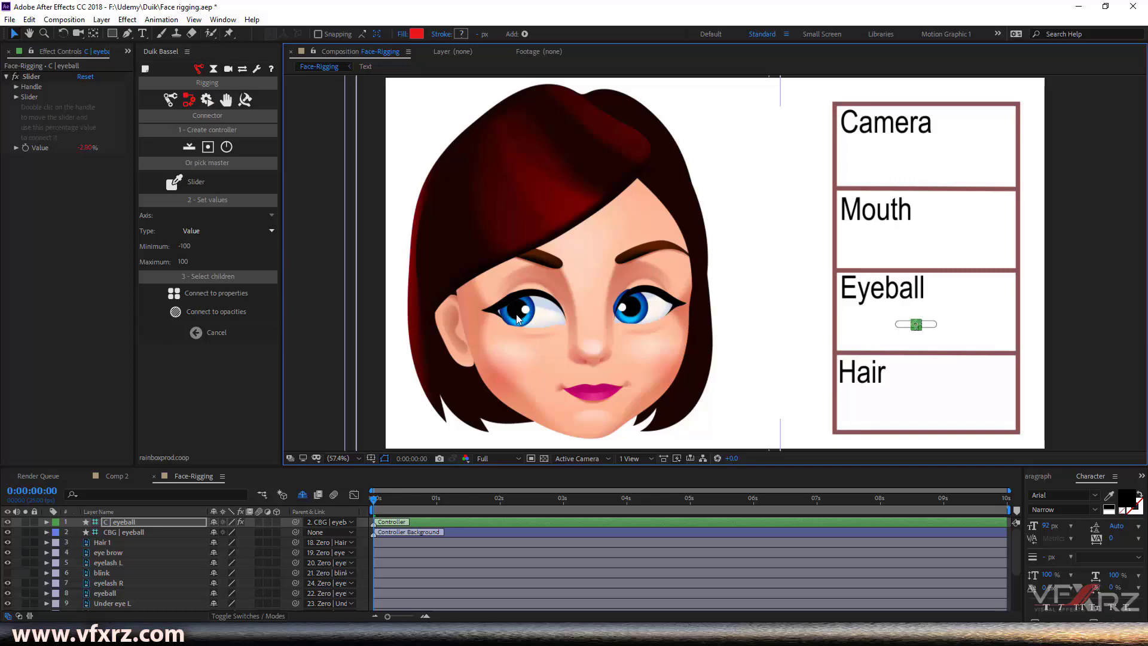
# - Pick the Value property of the C | eyeball layer's Slider effect as the connector's master property
pyautogui.click(46, 522)
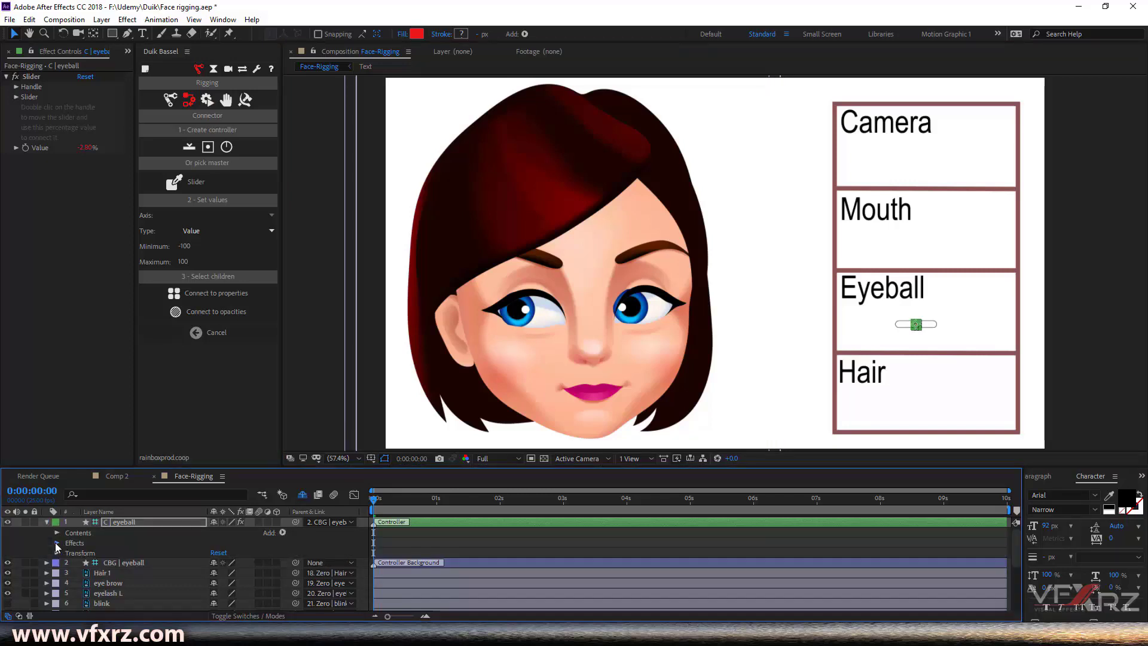
pyautogui.click(55, 542)
pyautogui.click(66, 553)
pyautogui.click(147, 594)
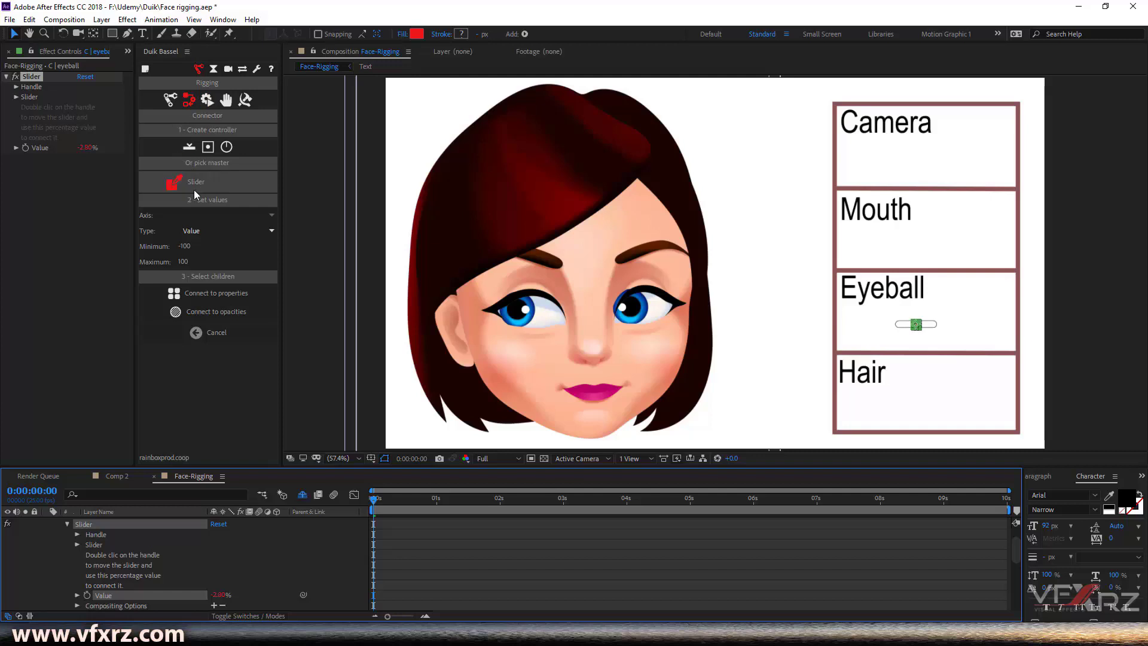
pyautogui.click(190, 185)
pyautogui.click(218, 184)
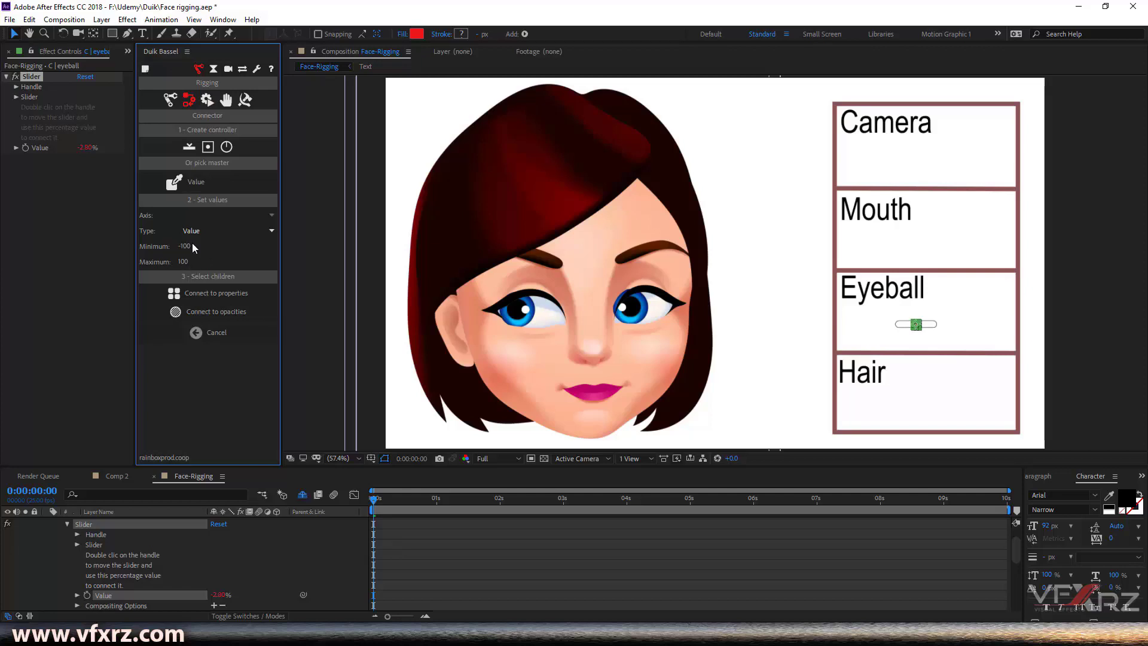
# - Examine the eyeball layer's Position values at its first and second keyframes
pyautogui.click(212, 311)
pyautogui.scroll(1, 69, 547)
pyautogui.click(47, 521)
pyautogui.click(99, 542)
pyautogui.click(102, 552)
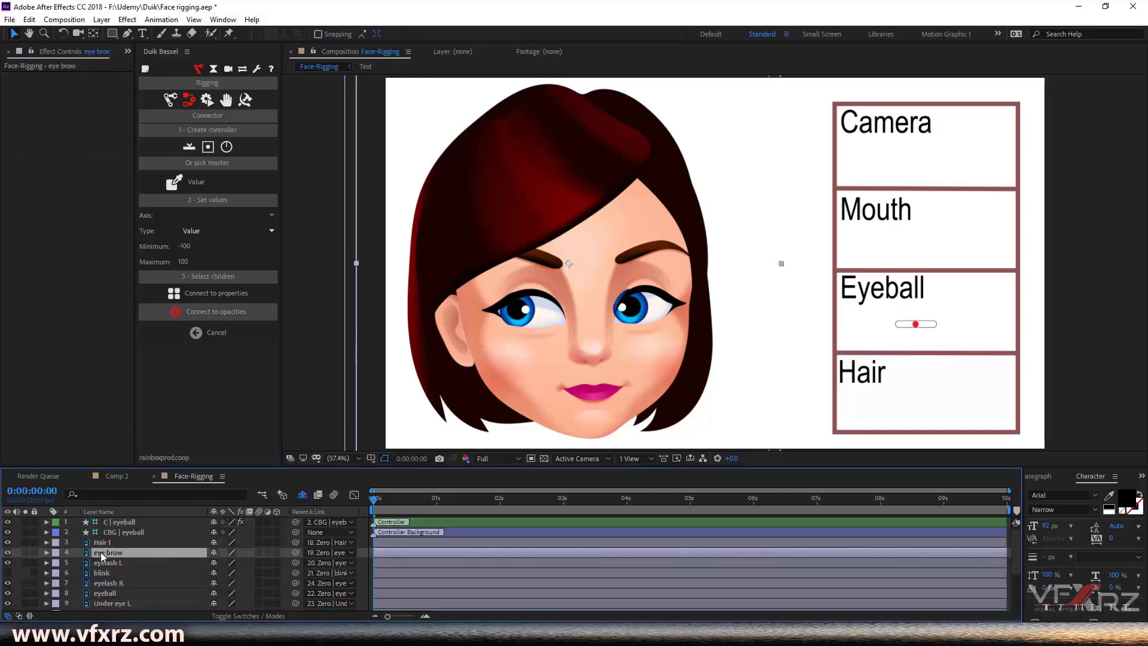
pyautogui.click(114, 593)
pyautogui.click(47, 593)
pyautogui.click(105, 576)
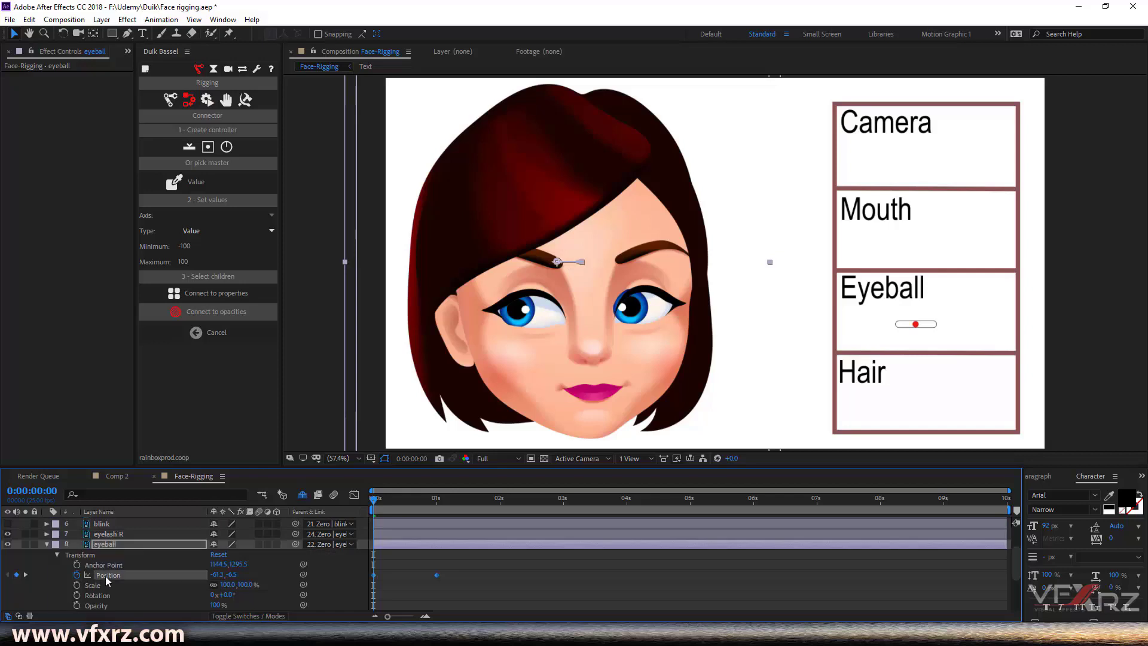
pyautogui.click(216, 575)
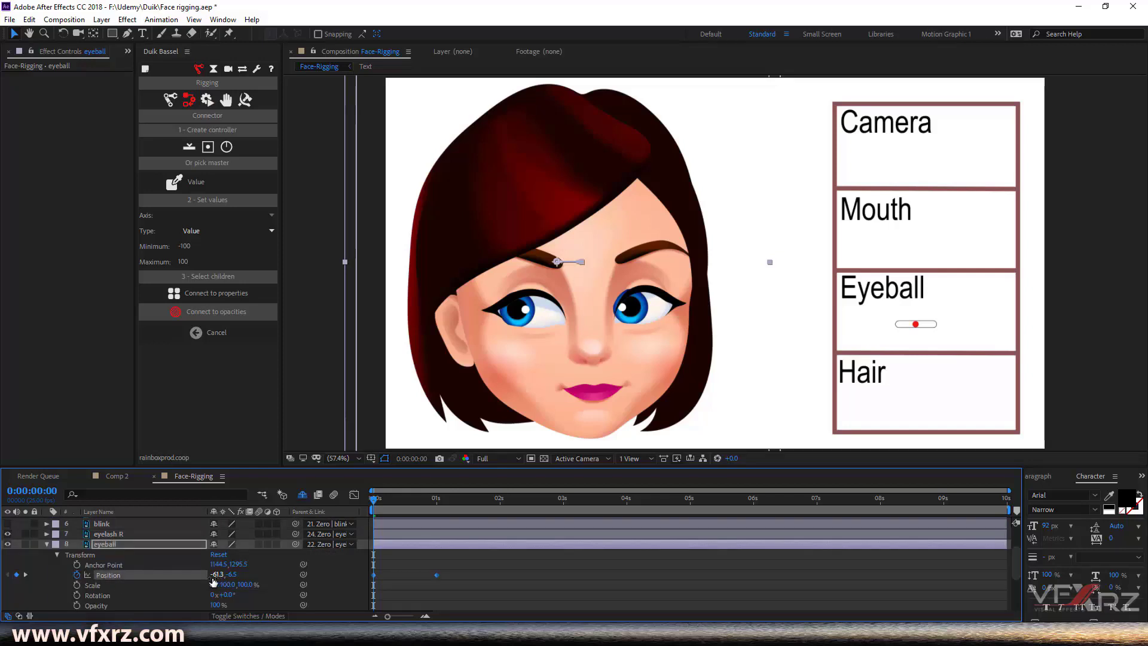
pyautogui.press('Return')
pyautogui.click(27, 574)
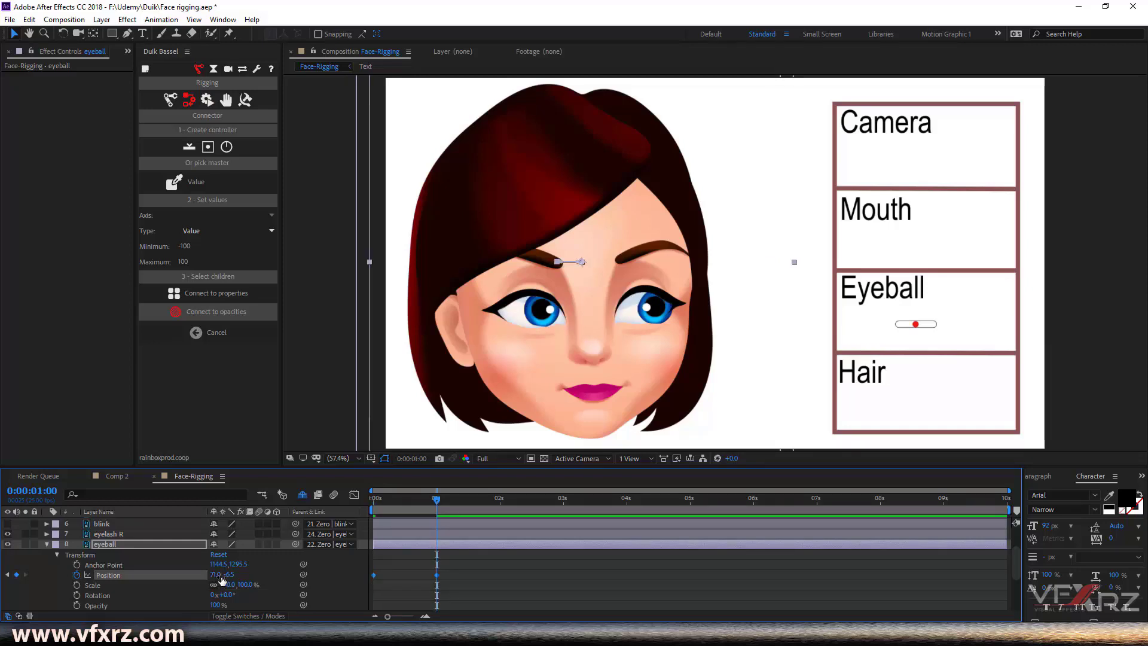
pyautogui.moveTo(423, 506); pyautogui.dragTo(368, 507)
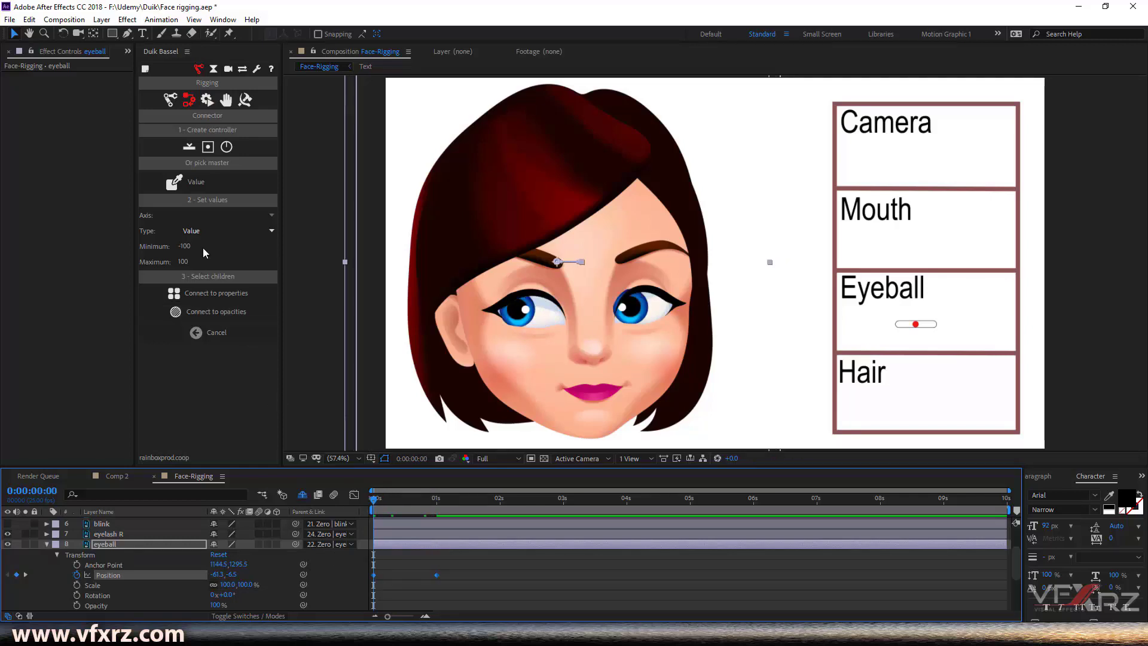
# - Set the connector's minimum to -62 and its maximum to 72, matching the eyeball's horizontal travel
pyautogui.click(186, 246)
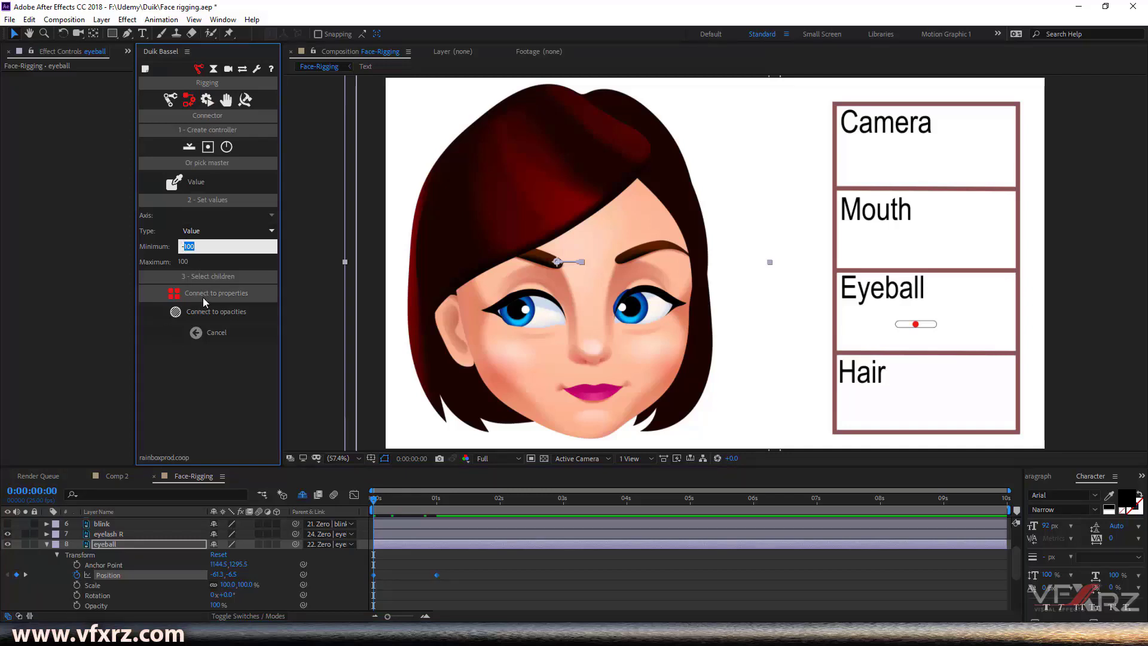
pyautogui.write('62')
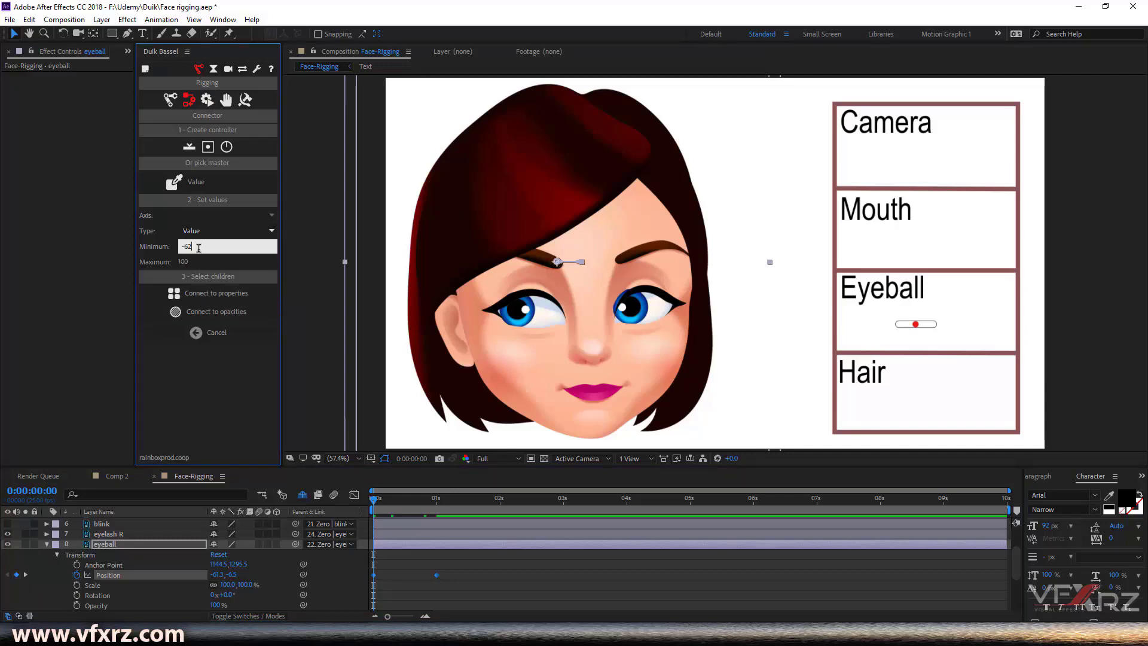
pyautogui.click(215, 375)
pyautogui.click(181, 262)
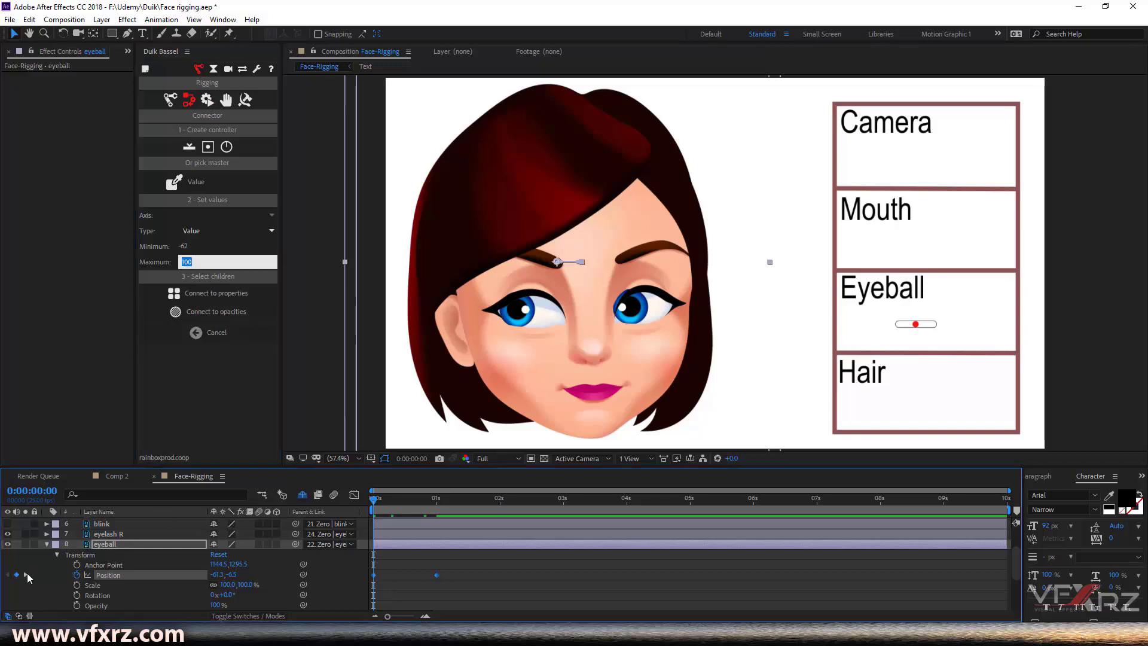
pyautogui.click(25, 574)
pyautogui.click(186, 261)
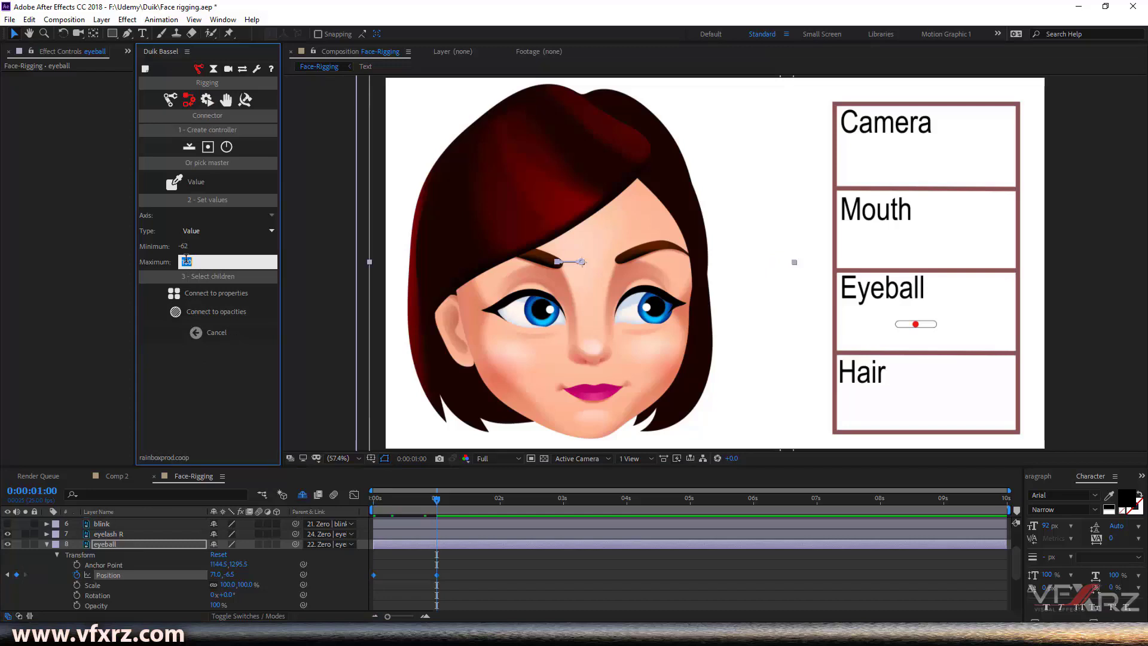
pyautogui.write('72')
pyautogui.click(211, 379)
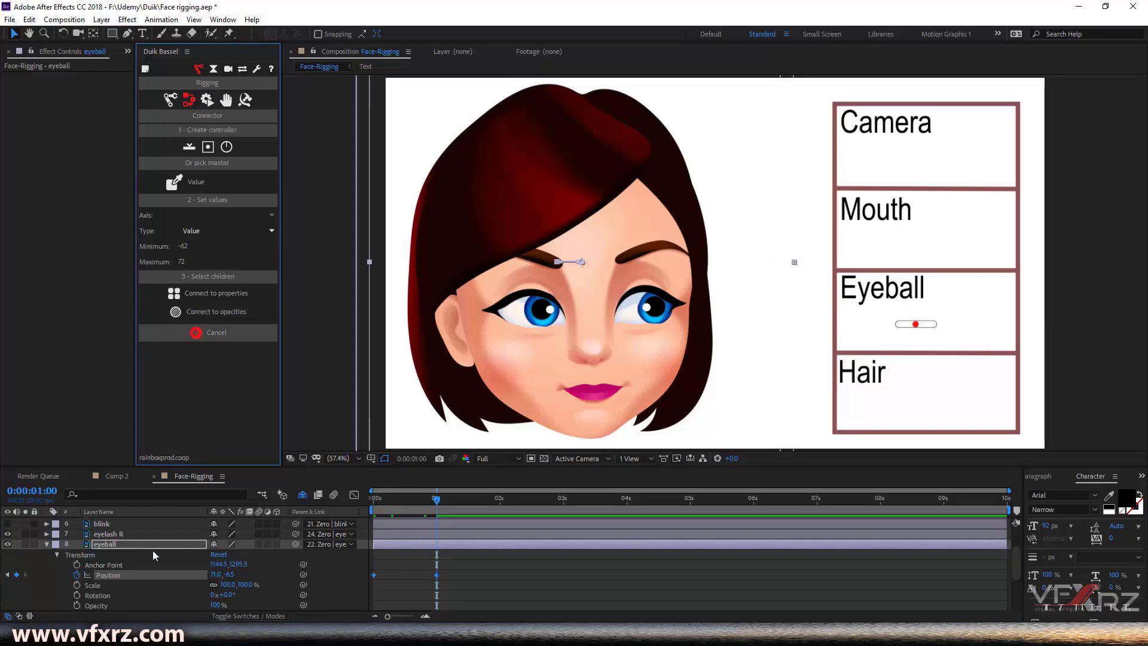
# - Connect the eyeball layer's Position property to the slider's Value
pyautogui.click(104, 574)
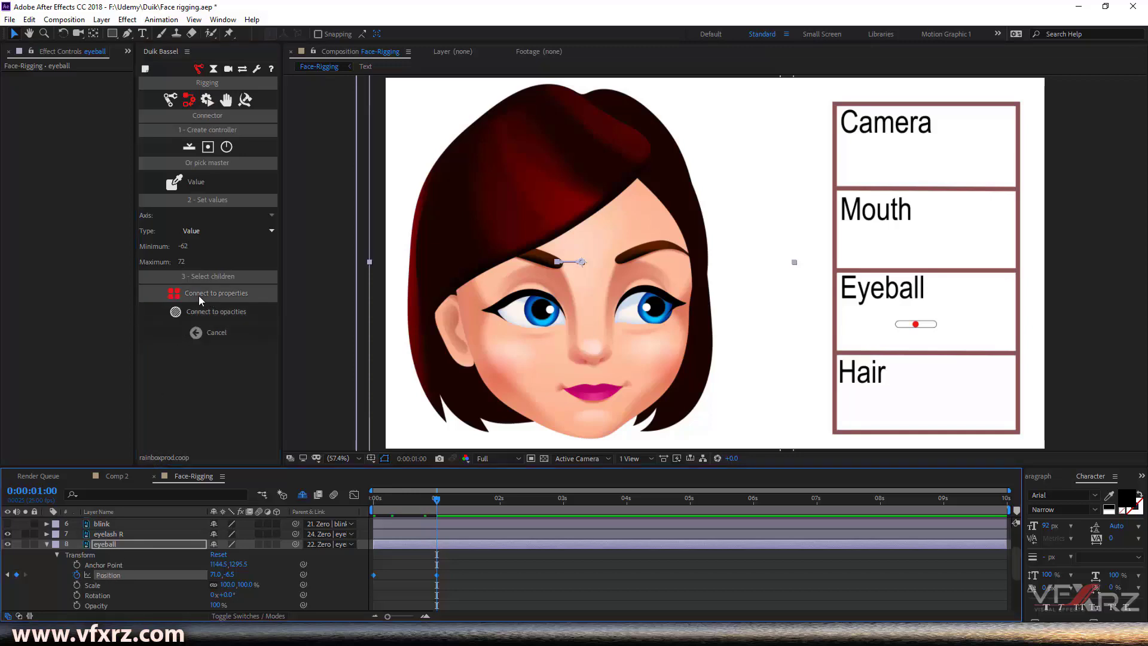
pyautogui.click(223, 294)
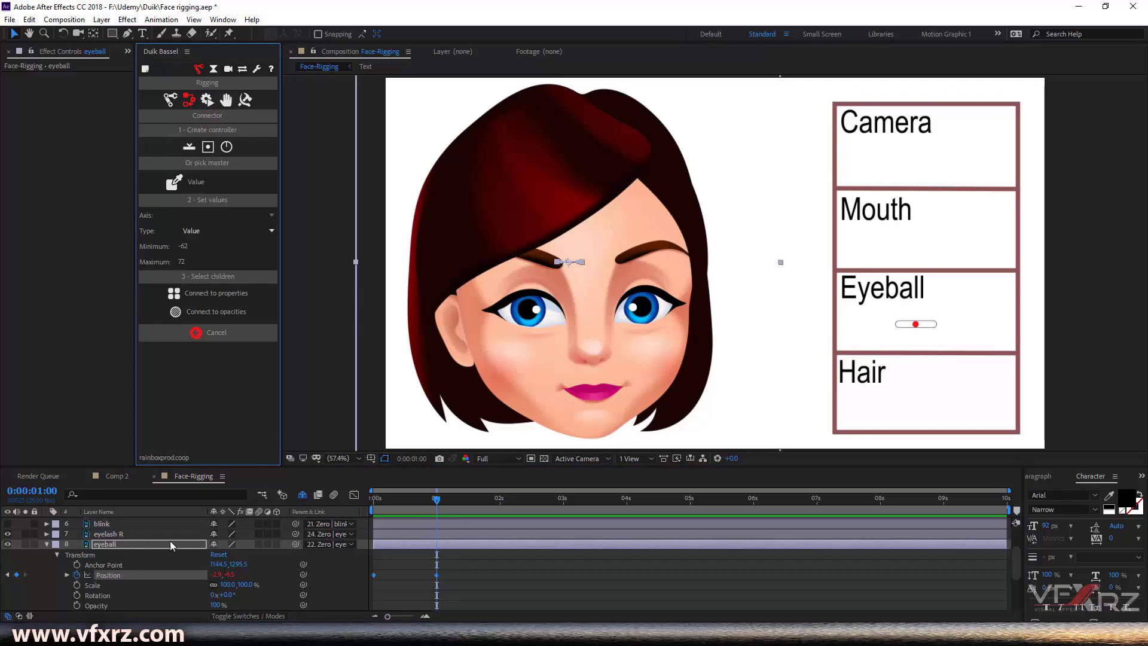
# - Test the C | eyeball controller by sliding its handle both ways along the track, leaving it slightly left of centre
pyautogui.scroll(3, 123, 551)
pyautogui.click(123, 521)
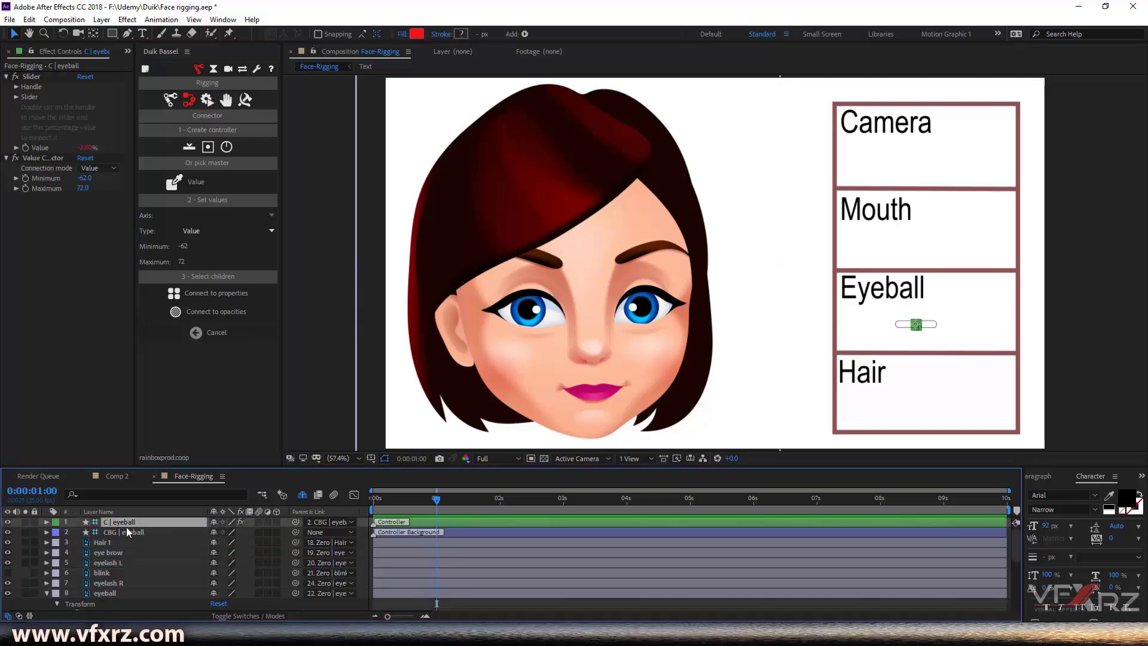
pyautogui.click(912, 326)
pyautogui.moveTo(913, 325)
pyautogui.mouseDown()
pyautogui.moveTo(924, 325)
pyautogui.moveTo(901, 325)
pyautogui.moveTo(924, 325)
pyautogui.mouseUp()
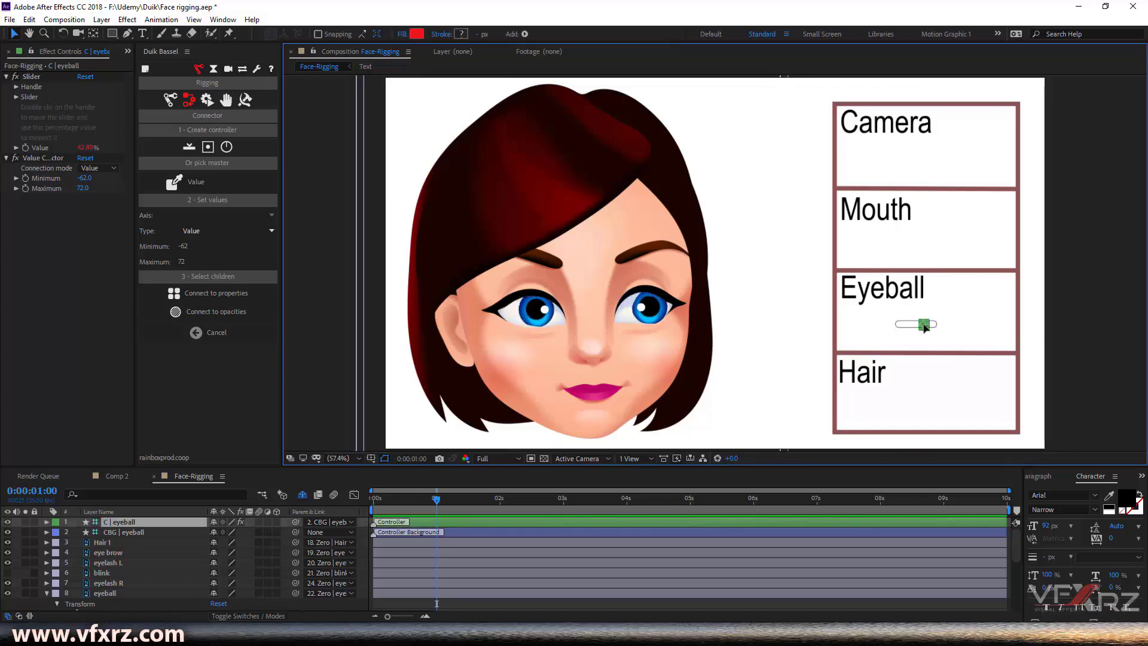
pyautogui.moveTo(913, 327)
pyautogui.mouseDown()
pyautogui.moveTo(924, 326)
pyautogui.moveTo(902, 325)
pyautogui.mouseUp()
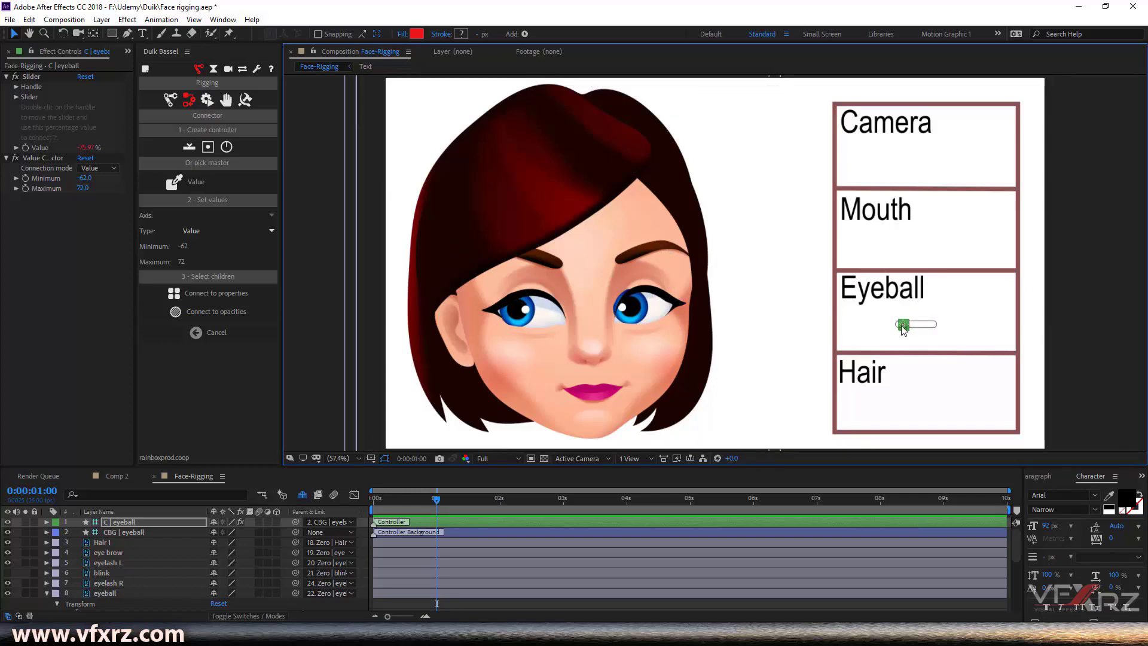
pyautogui.moveTo(904, 326)
pyautogui.mouseDown()
pyautogui.moveTo(923, 328)
pyautogui.moveTo(911, 327)
pyautogui.mouseUp()
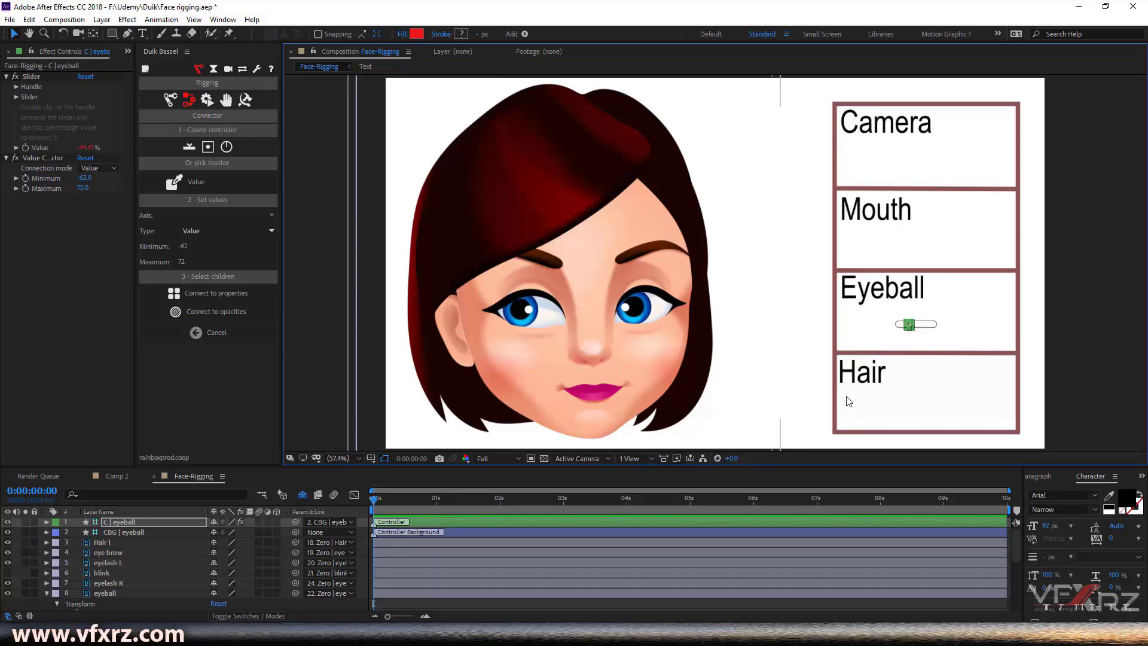
pyautogui.moveTo(905, 325); pyautogui.dragTo(909, 325)
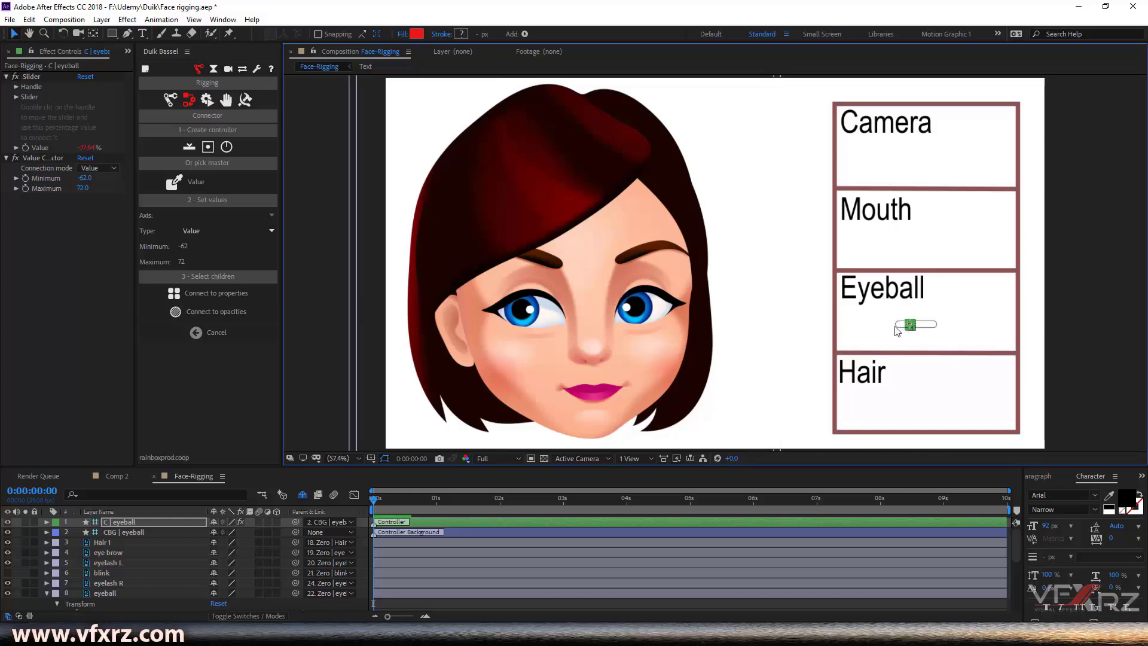
# - Keyframe the C | eyeball controller's Position at 0 s, and at 1 s slide its handle towards the right end of the track
pyautogui.click(46, 522)
pyautogui.click(57, 541)
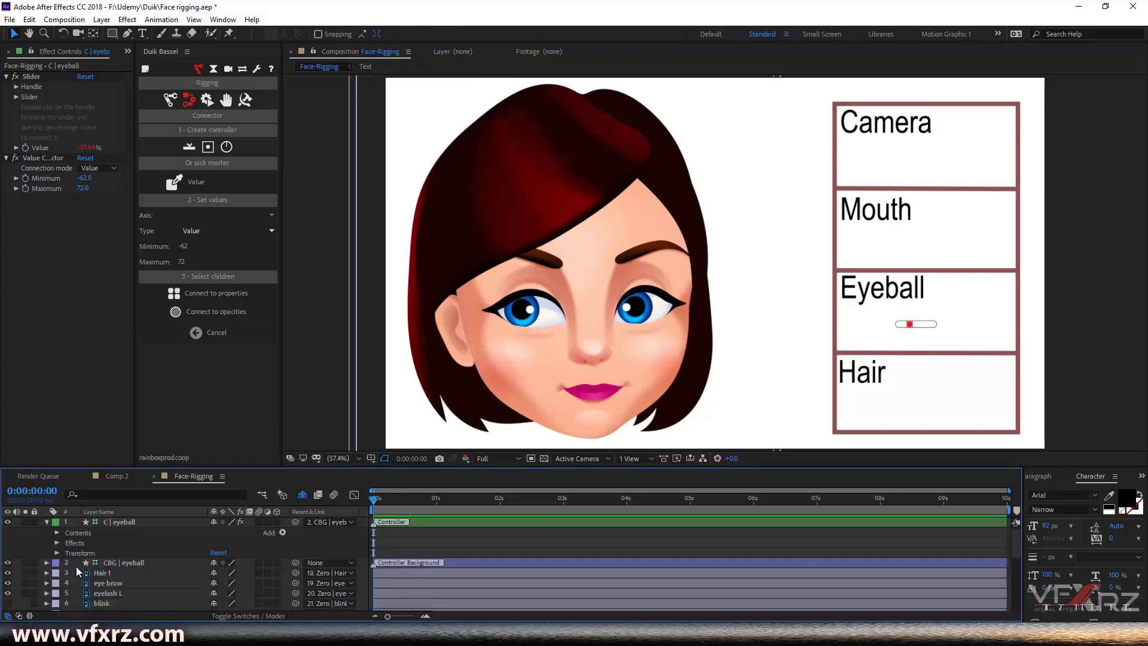
pyautogui.click(57, 553)
pyautogui.click(87, 572)
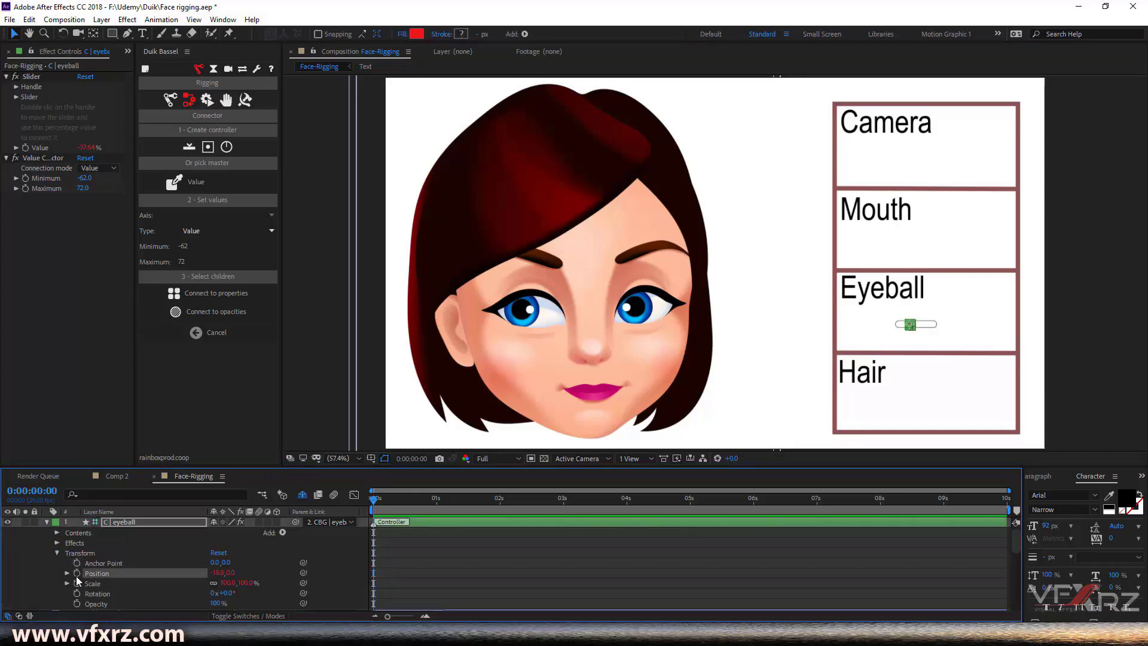
pyautogui.click(77, 573)
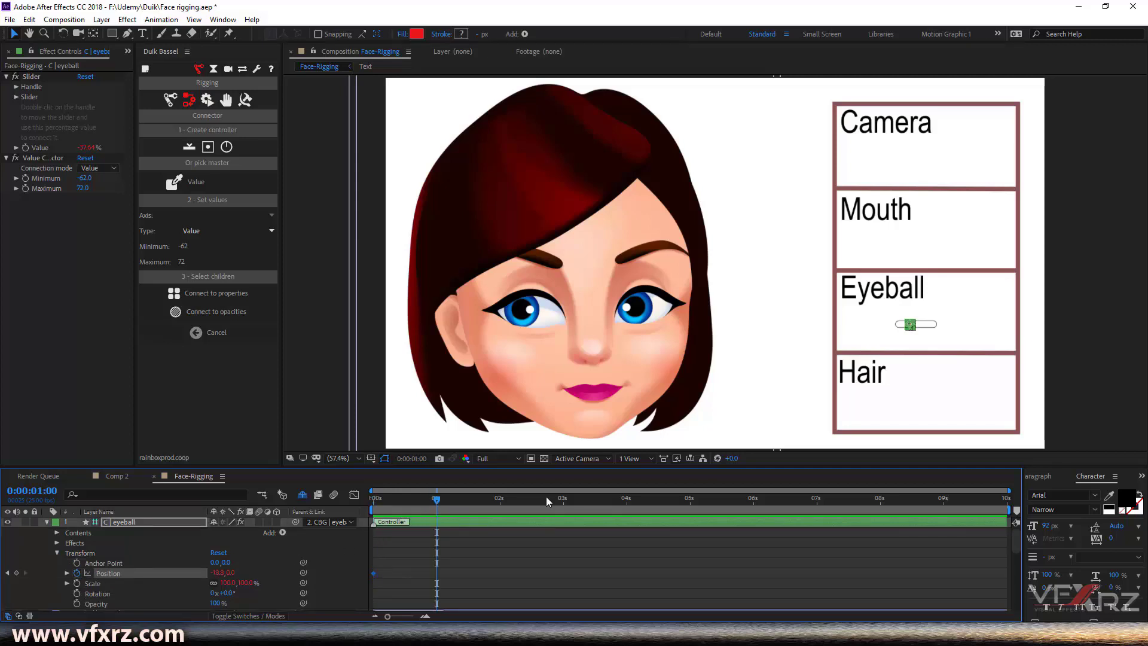
pyautogui.moveTo(910, 327); pyautogui.dragTo(928, 324)
# - Scrub through the first second to check the keyframed eye movement, and return to the start of the composition
pyautogui.click(371, 507)
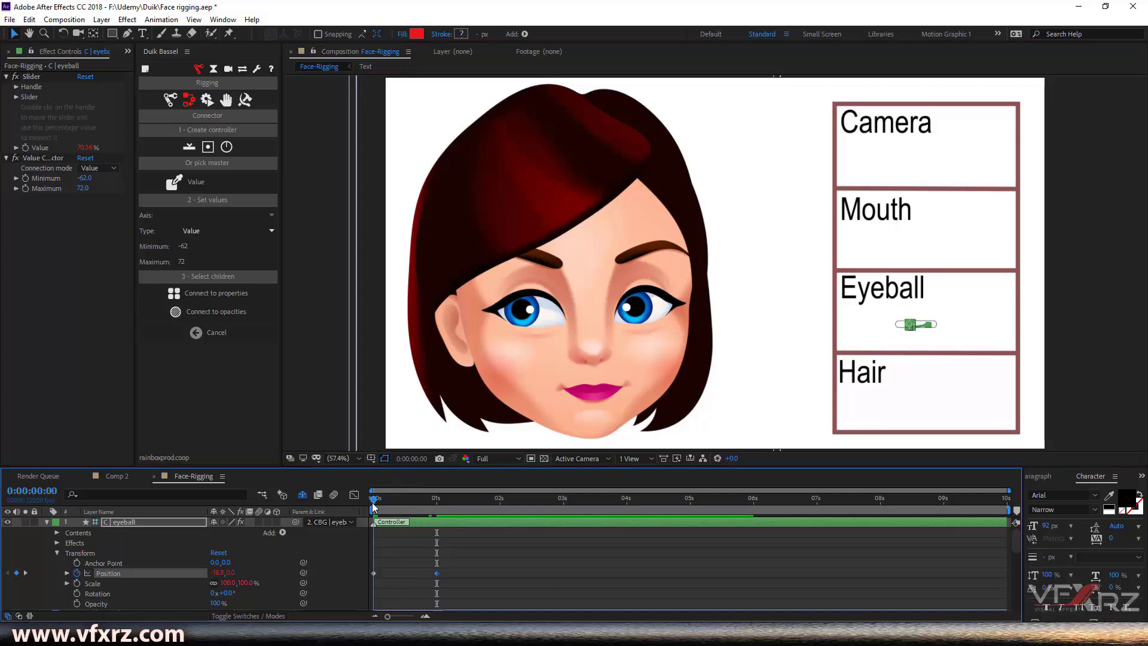
pyautogui.click(416, 506)
pyautogui.moveTo(418, 507)
pyautogui.mouseDown()
pyautogui.moveTo(389, 512)
pyautogui.moveTo(419, 516)
pyautogui.mouseUp()
pyautogui.press('Home')
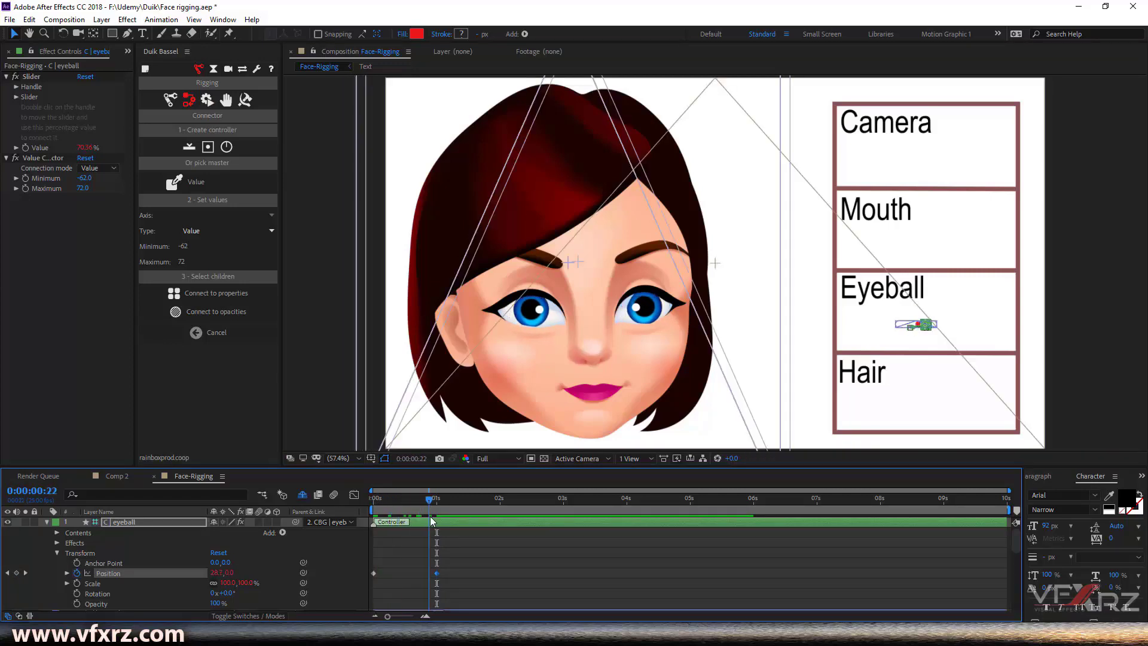
# - Collapse the C | eyeball and eyeball layers' properties and make the blink layer visible
pyautogui.click(47, 521)
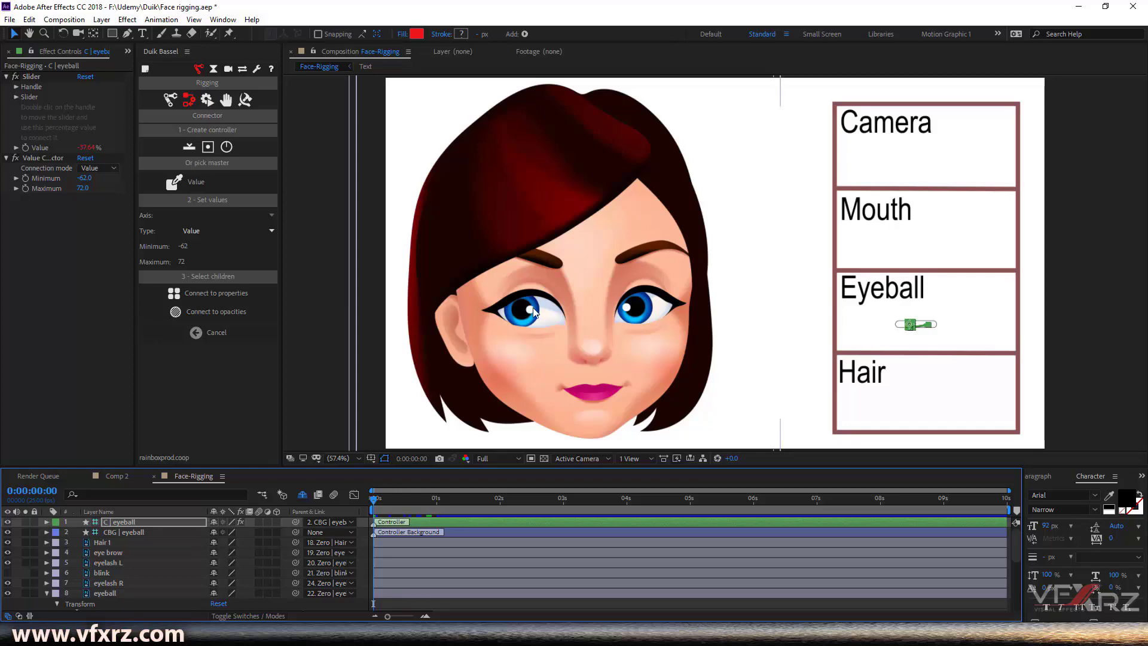
pyautogui.click(47, 592)
pyautogui.click(104, 572)
pyautogui.click(7, 572)
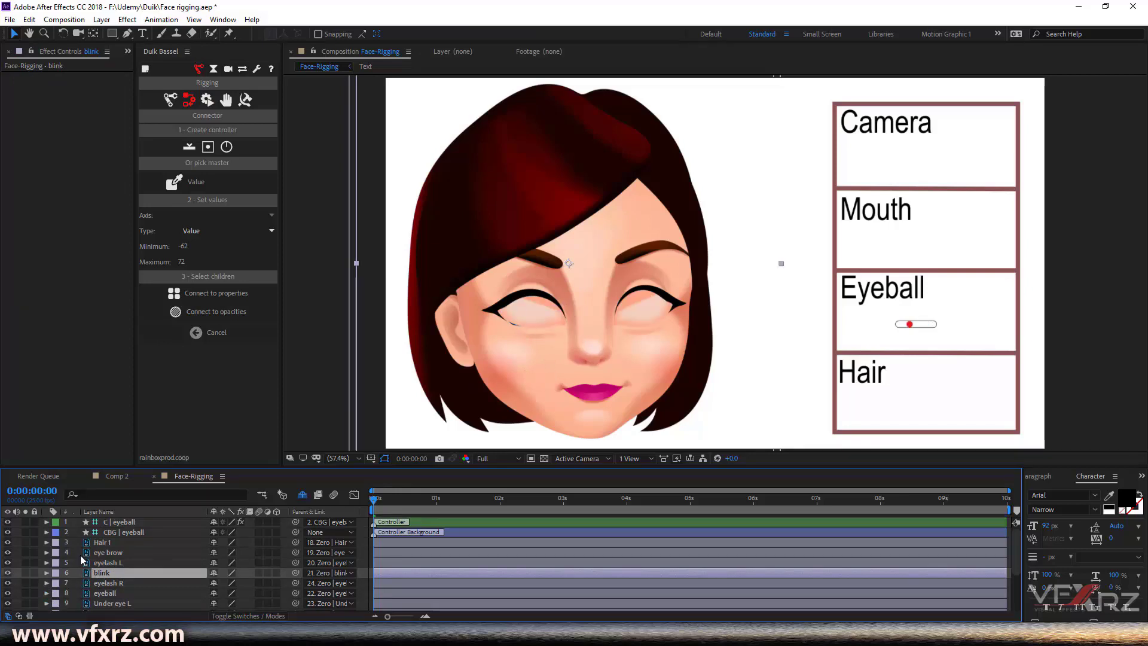
pyautogui.click(8, 572)
pyautogui.click(8, 572)
# - Apply Duik's Blink automation to the blink layer's Opacity and scrub the timeline to check the blinking
pyautogui.click(207, 100)
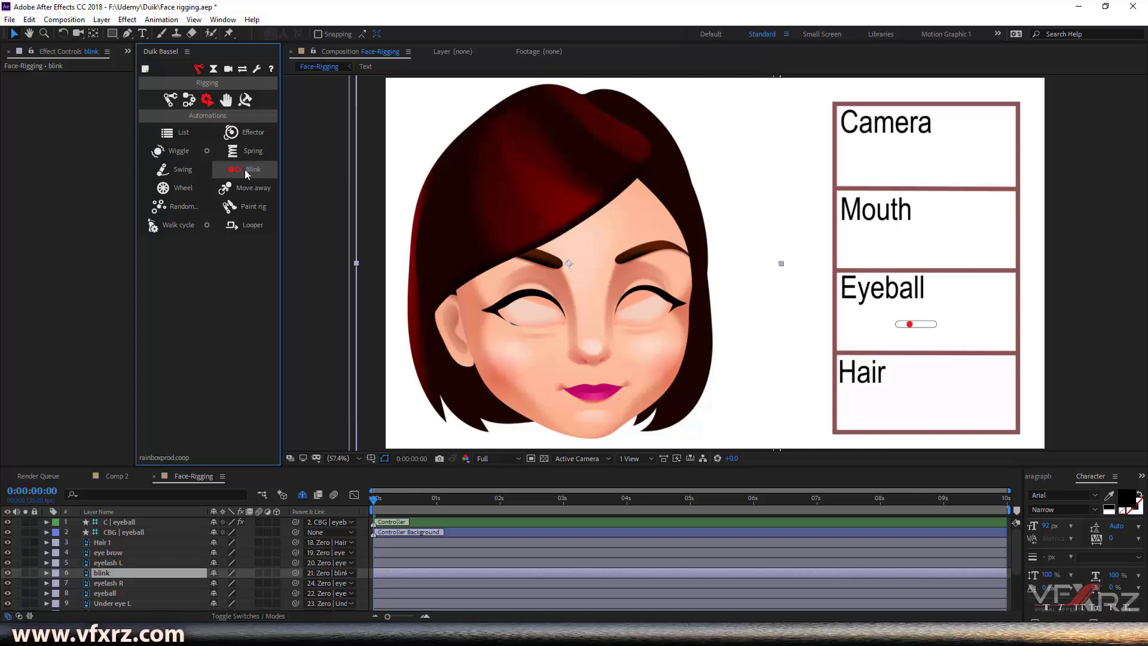
pyautogui.click(46, 573)
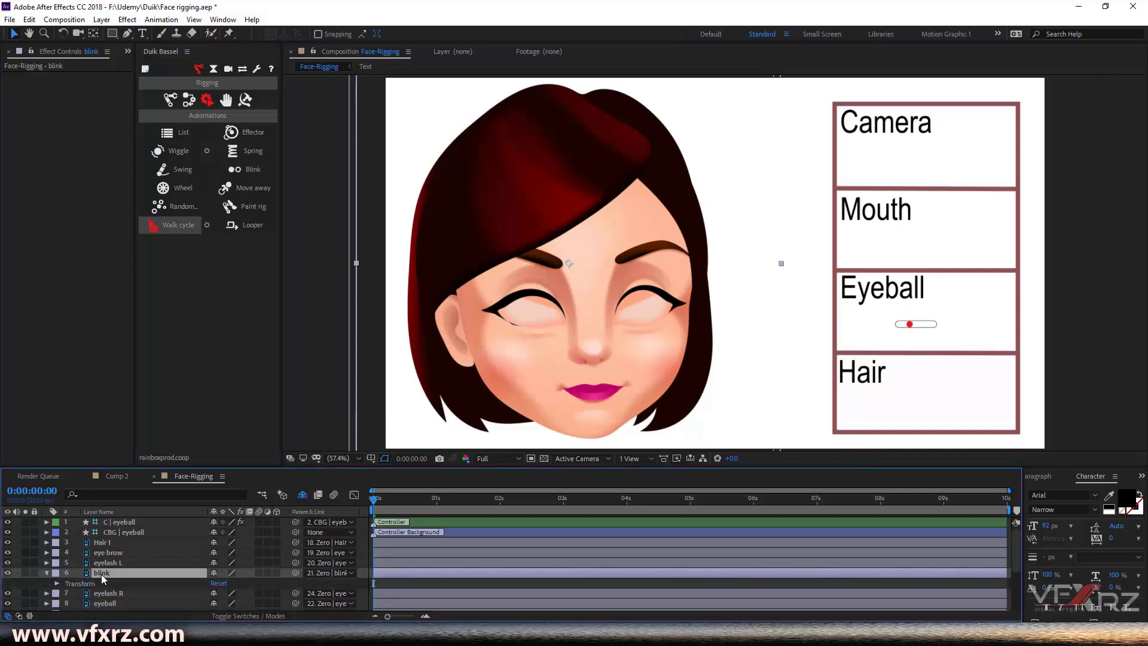
pyautogui.click(57, 583)
pyautogui.scroll(-2, 72, 583)
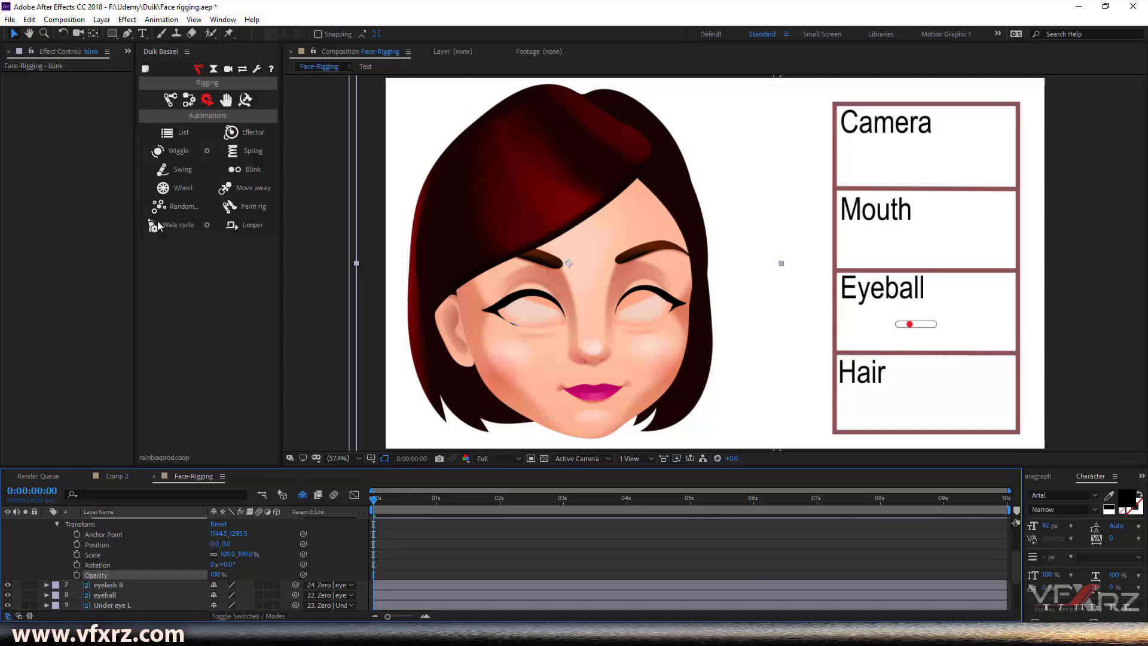
pyautogui.click(253, 171)
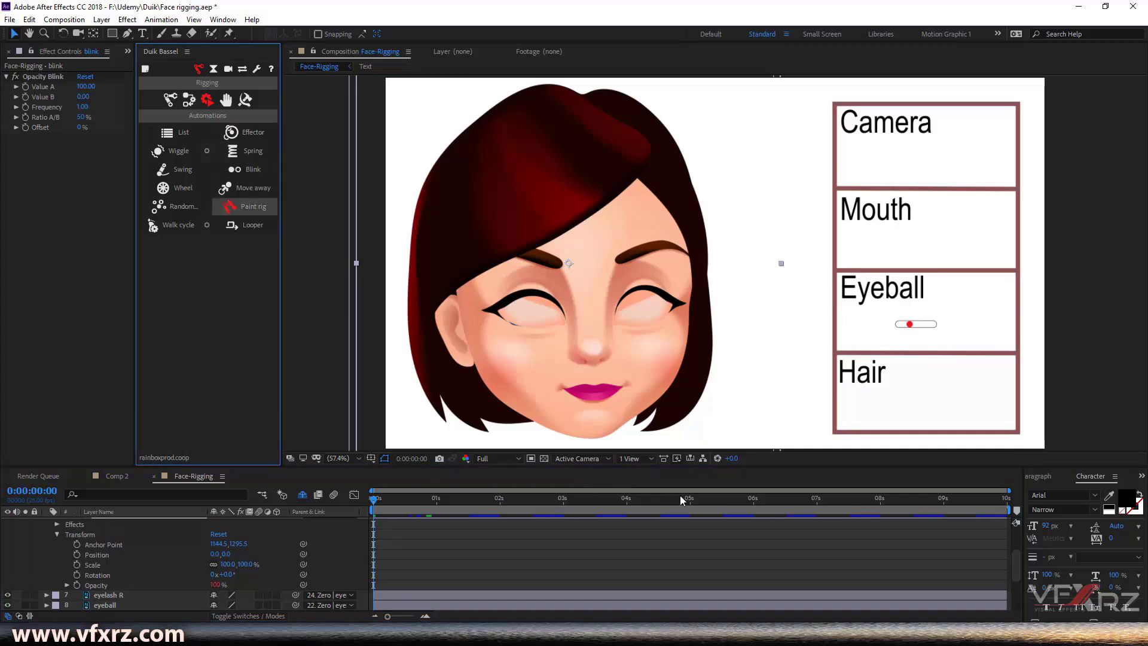
pyautogui.moveTo(375, 500); pyautogui.dragTo(365, 525)
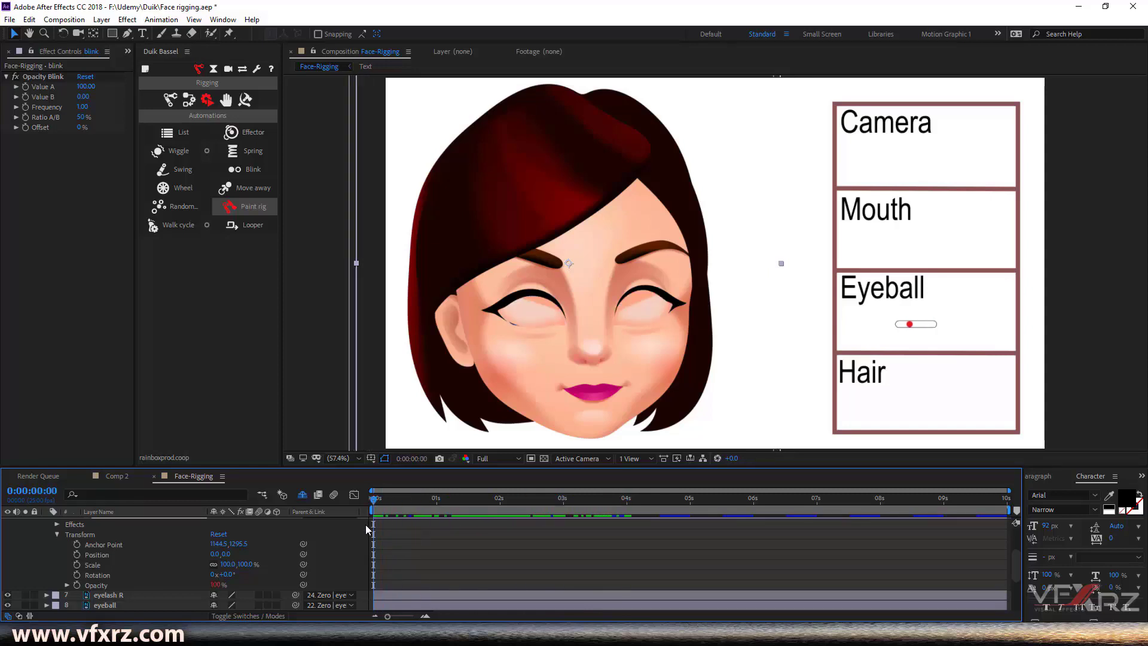
# - Set the Opacity Blink effect's Ratio A/B to 10% and its Frequency to 0.3
pyautogui.click(82, 120)
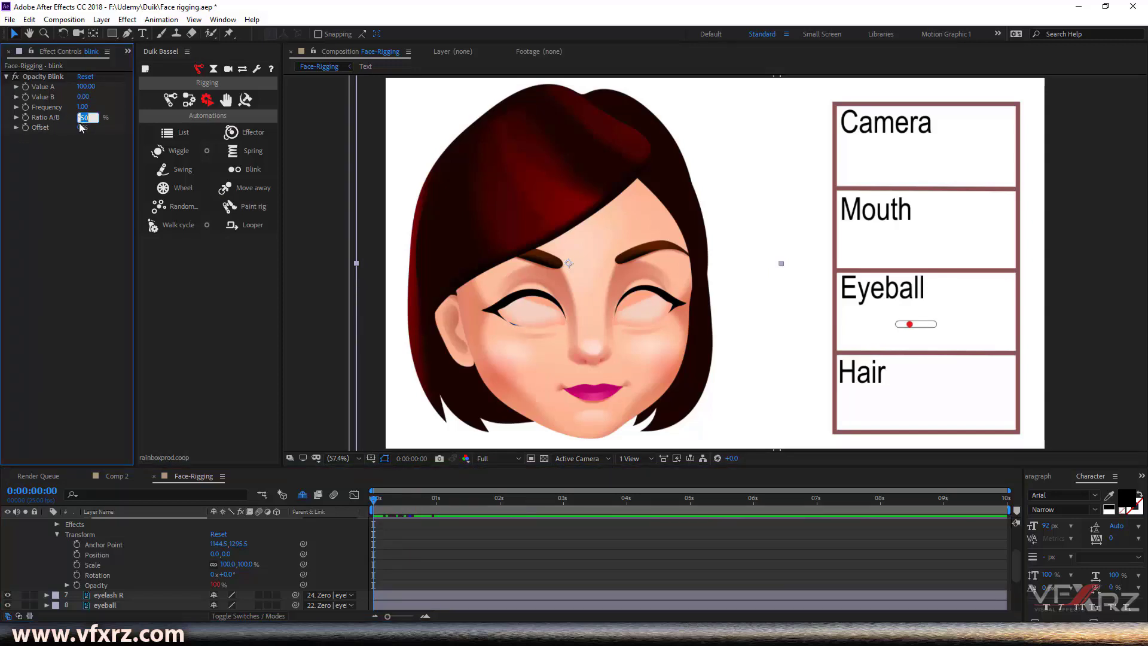
pyautogui.write('10')
pyautogui.click(94, 107)
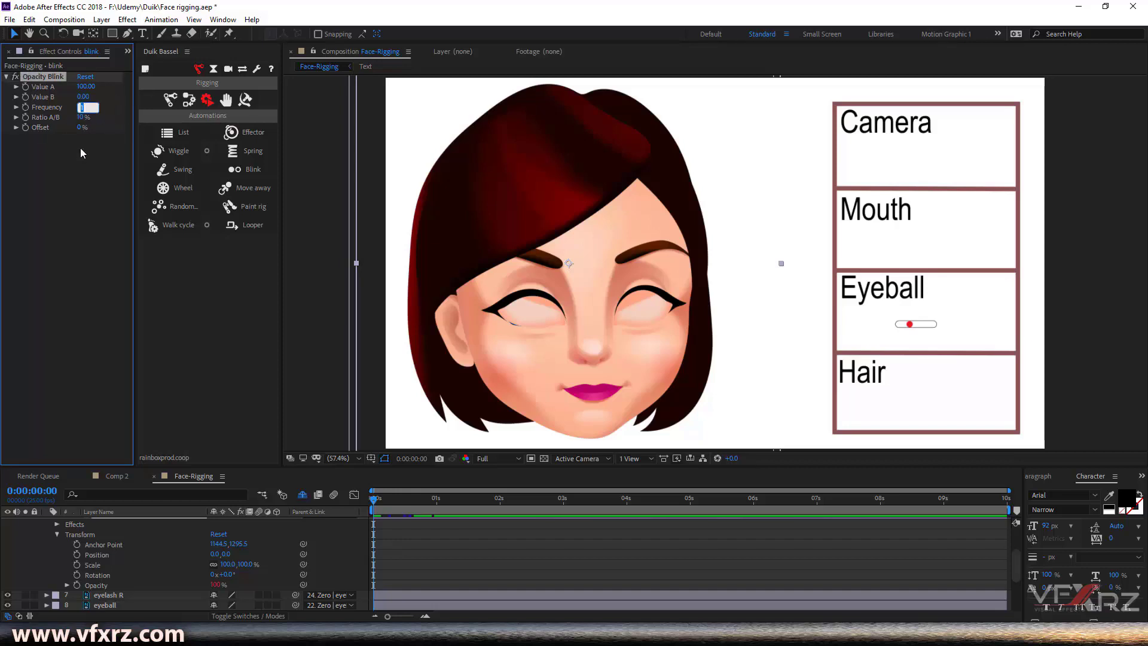
pyautogui.write('0.3')
pyautogui.click(58, 221)
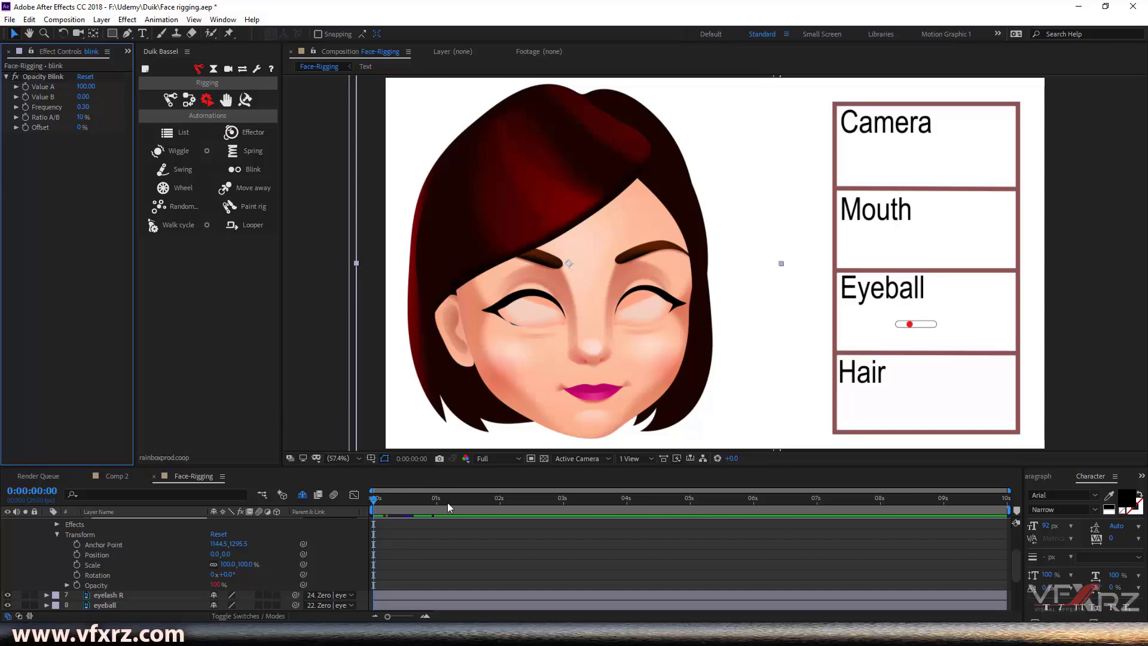
# - Scrub the timeline back to the start and play the animation to check the slower blinking with the eye movement
pyautogui.click(631, 503)
pyautogui.moveTo(640, 504); pyautogui.dragTo(367, 538)
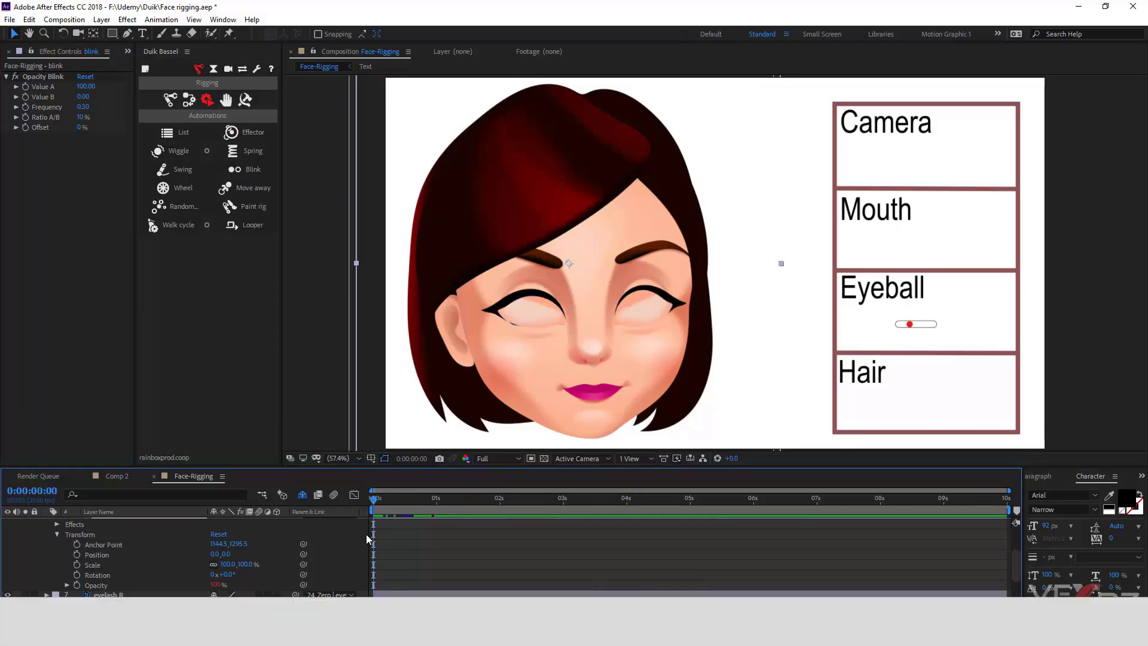
pyautogui.press('space')
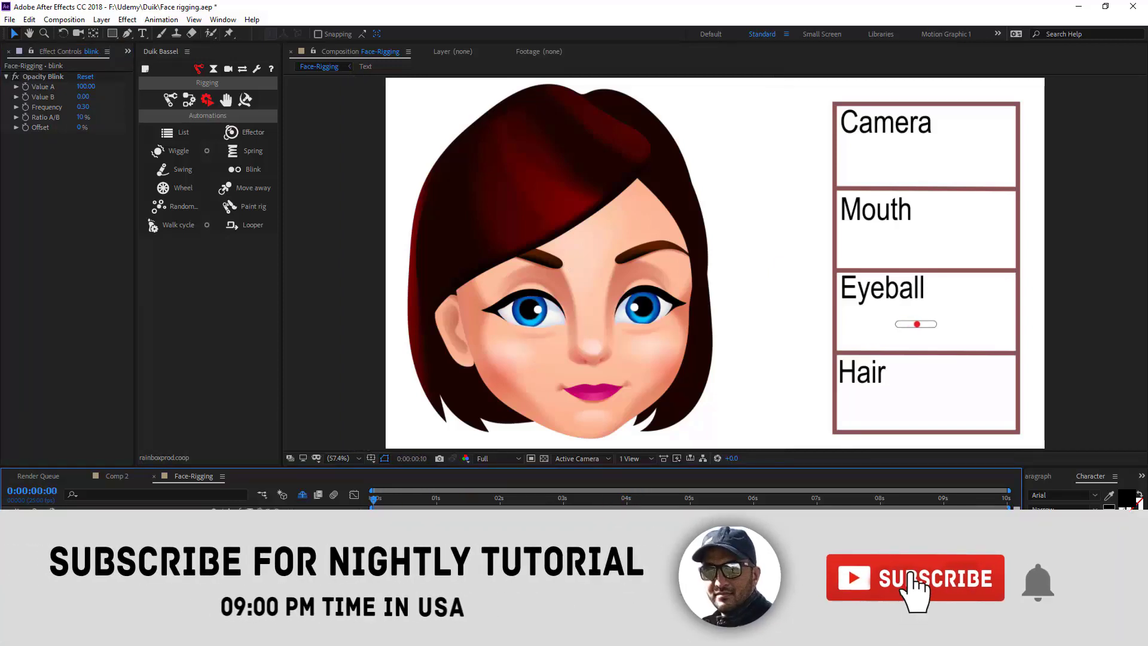
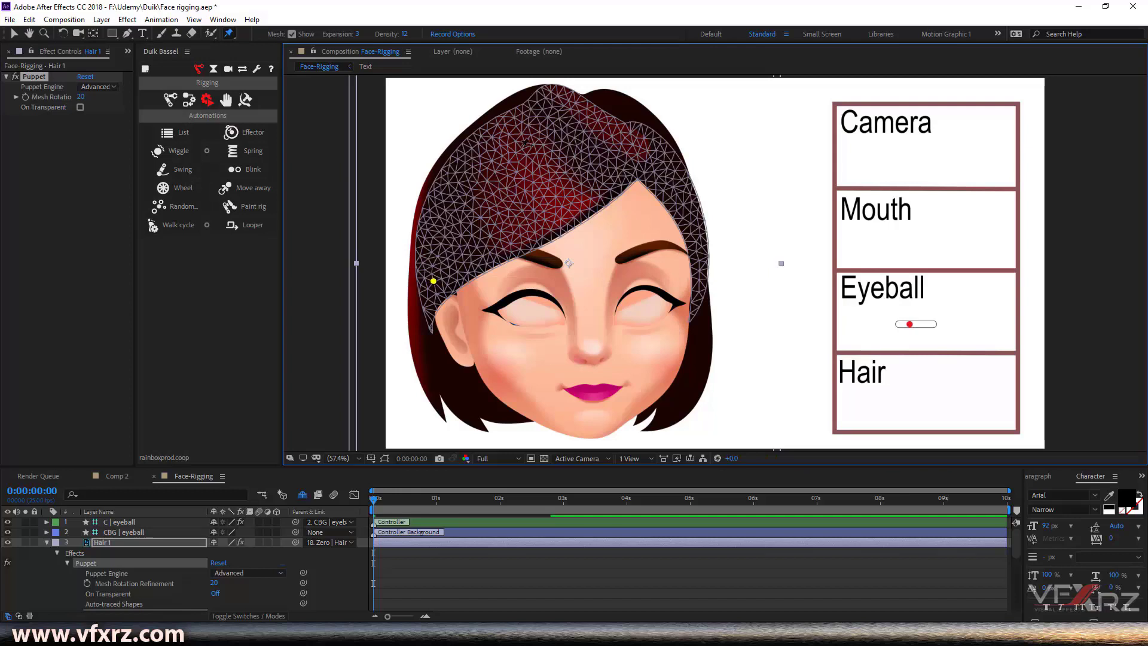
# - Add three more puppet pins to the Hair 1 layer: two across the crown and one at the hair's tip beside the cheek without the ear
pyautogui.click(496, 166)
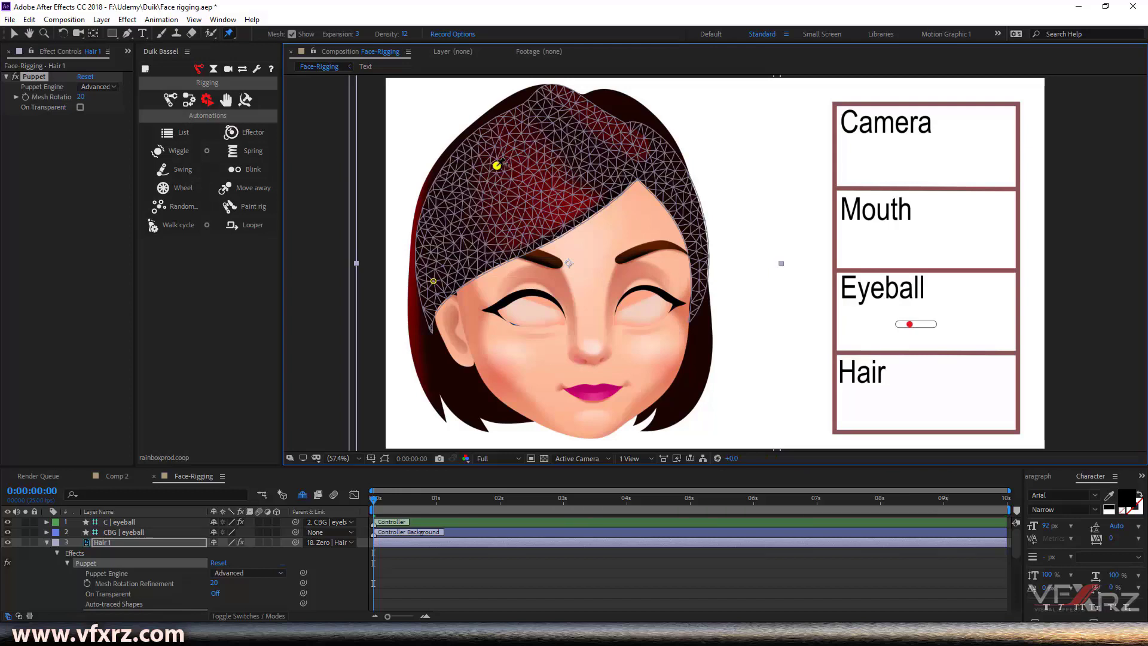
pyautogui.click(622, 153)
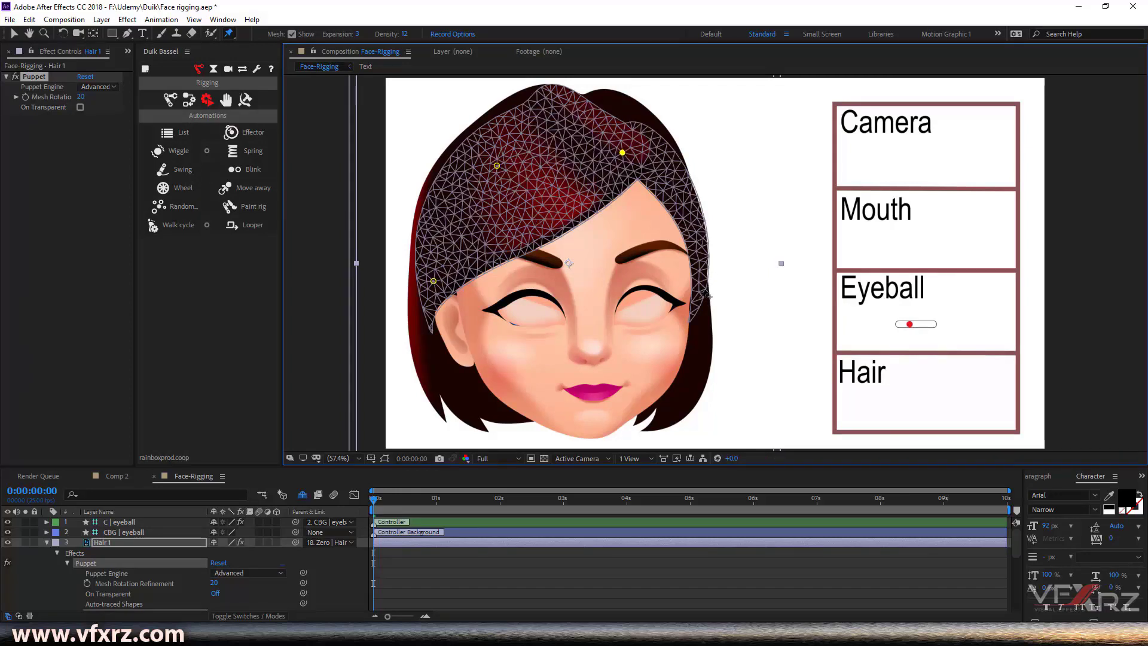
pyautogui.click(694, 309)
# - Expand the Deform pins of the Hair 1 puppet mesh and rename Puppet Pin 1 to hair1
pyautogui.scroll(-2, 102, 587)
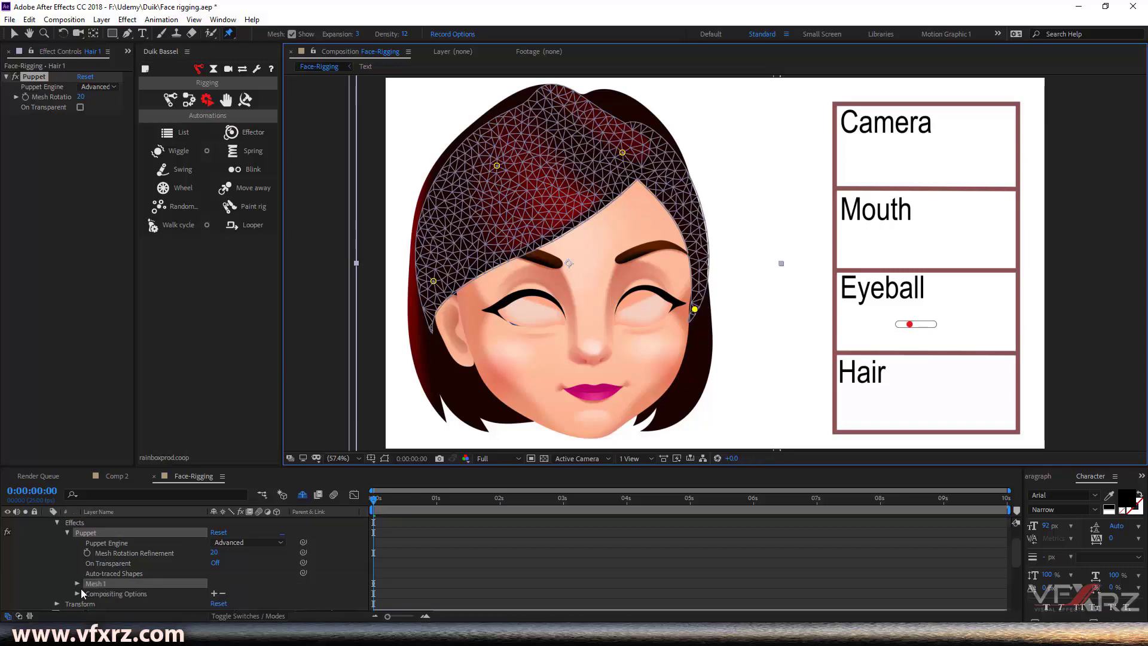
pyautogui.click(77, 582)
pyautogui.click(88, 605)
pyautogui.scroll(-5, 88, 598)
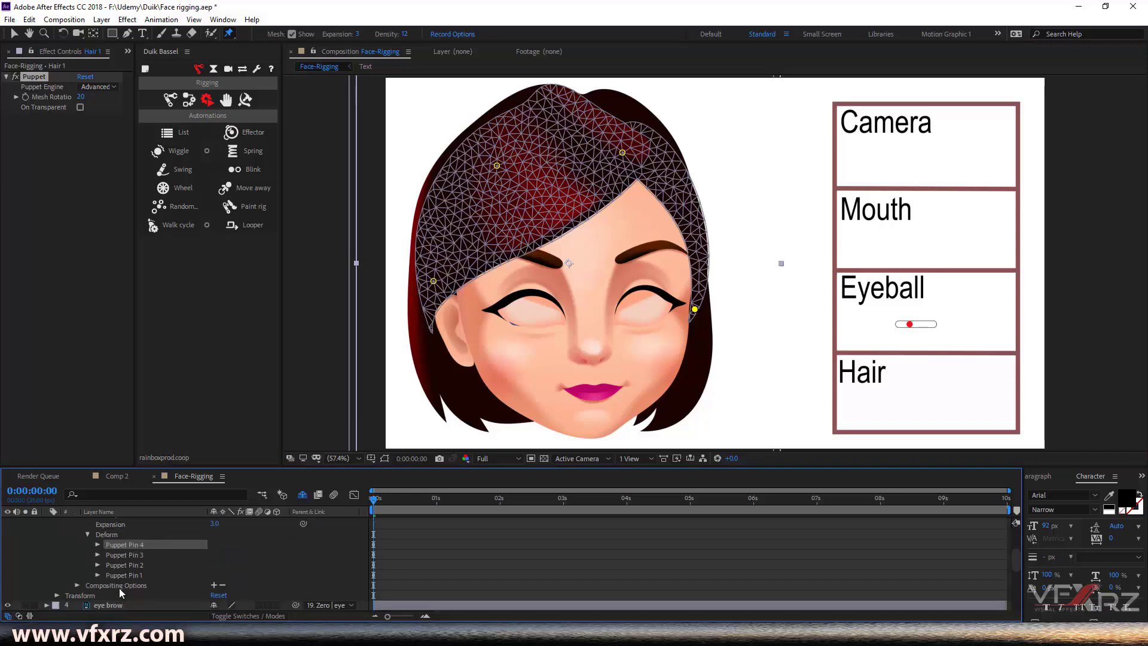
pyautogui.click(139, 574)
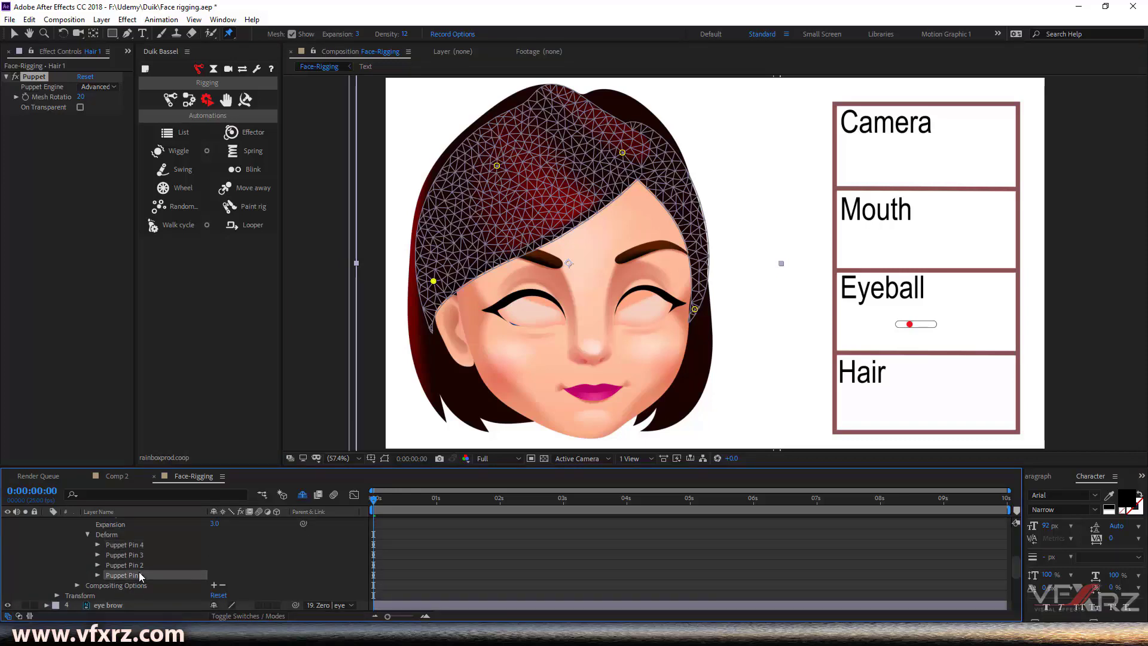
pyautogui.press('Return')
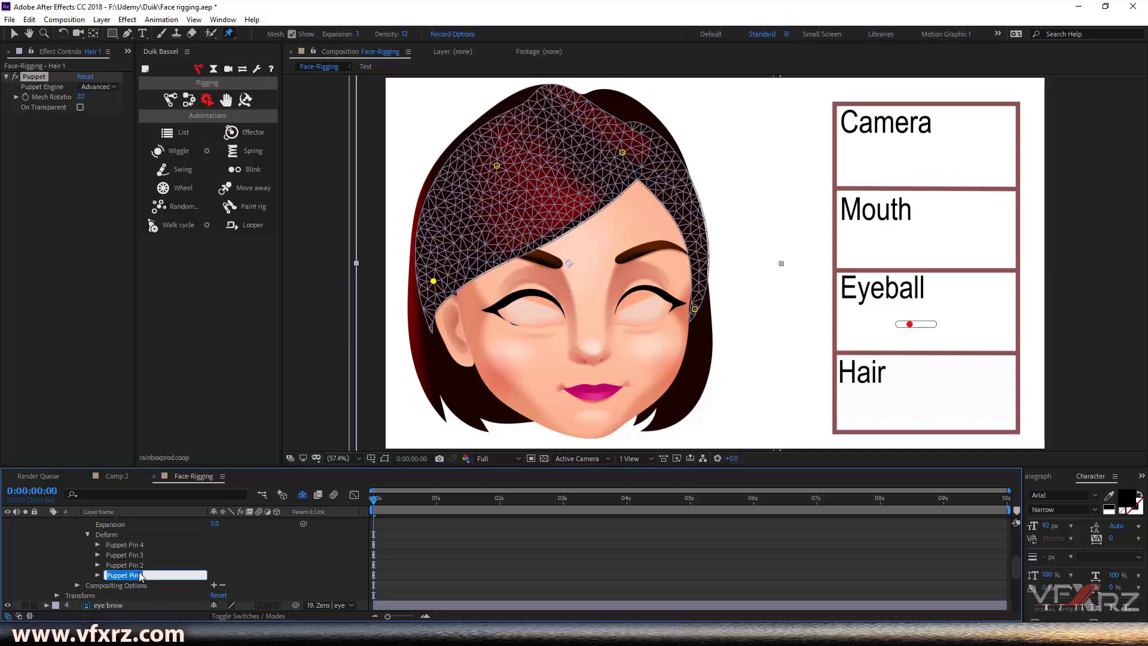
pyautogui.write('hair1')
pyautogui.doubleClick(114, 573)
# - Rename Puppet Pin 2 in the Hair 1 mesh to hair2
pyautogui.click(116, 565)
pyautogui.press('Return')
pyautogui.write('hair2')
pyautogui.press('Return')
# - Rename Puppet Pin 3 to hair3 and Puppet Pin 4 to hair4
pyautogui.click(127, 554)
pyautogui.press('Return')
pyautogui.write('hair')
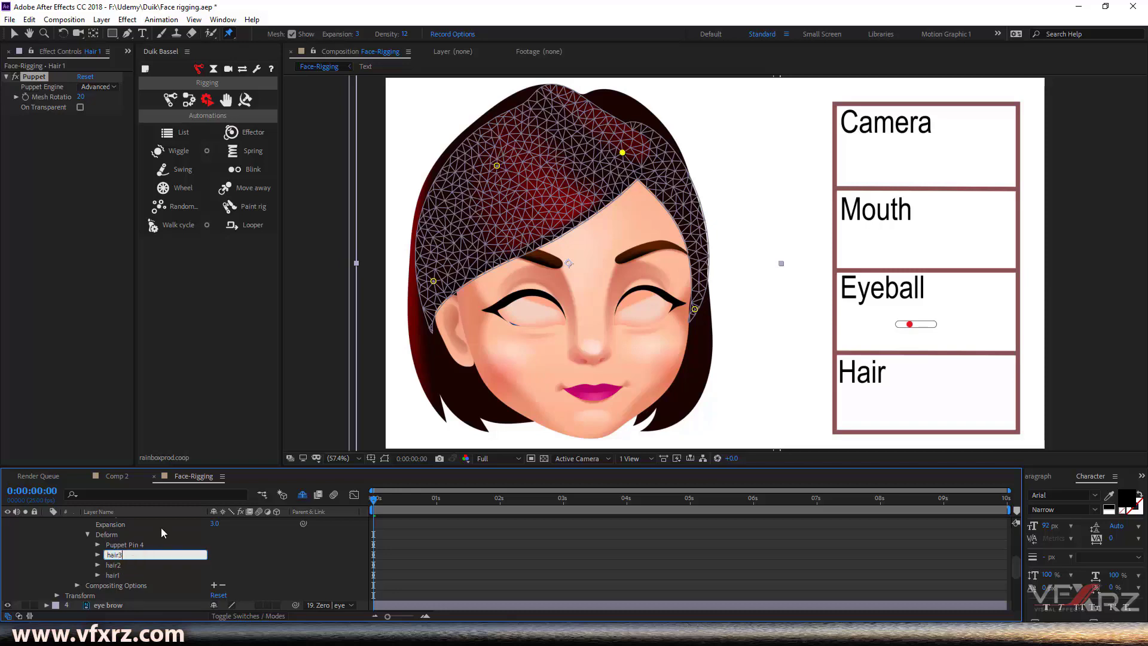
pyautogui.write('3')
pyautogui.press('Return')
pyautogui.click(155, 544)
pyautogui.press('Return')
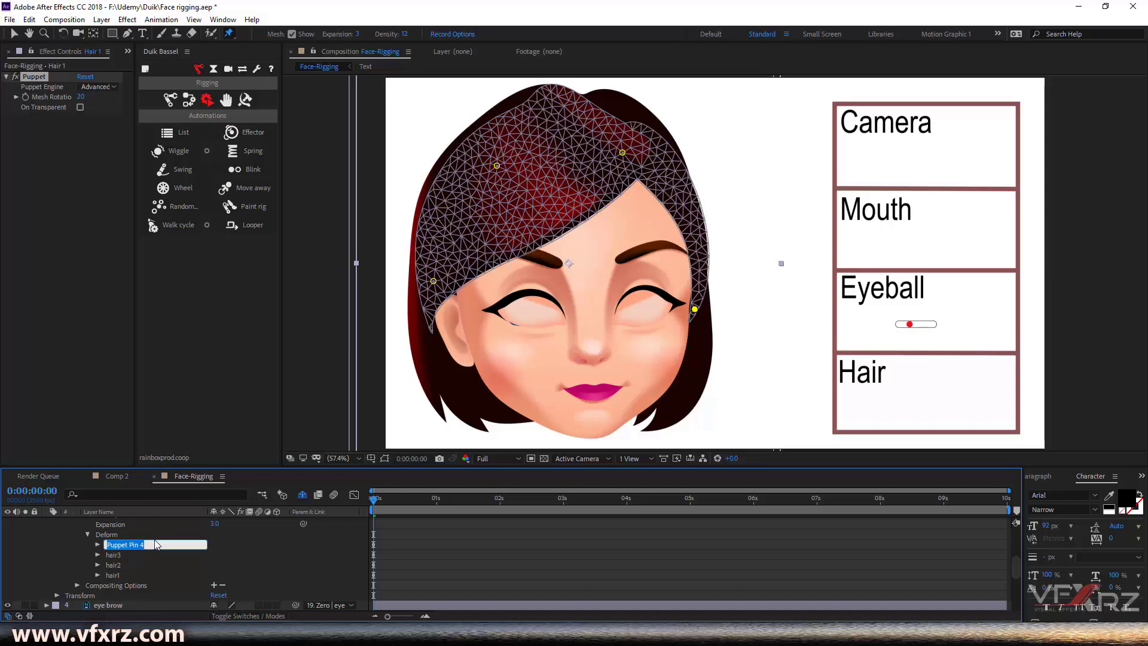
pyautogui.write('hair4')
pyautogui.press('Return')
# - Try switching the Hair 1 layer's Puppet Engine to Legacy
pyautogui.scroll(5, 179, 562)
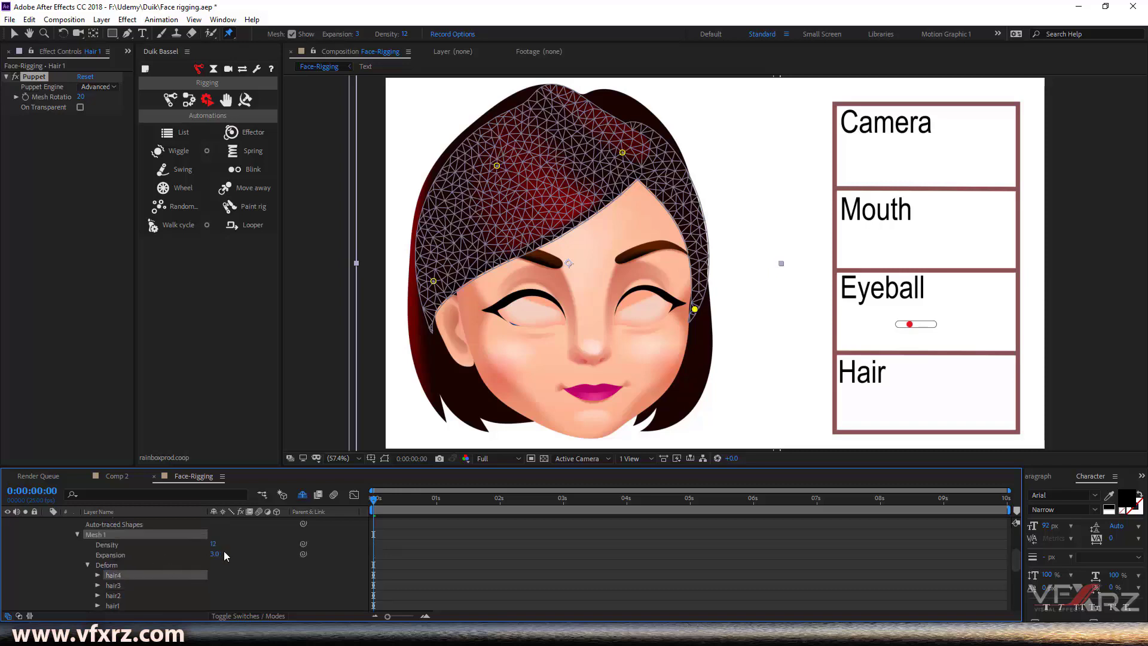
pyautogui.click(245, 554)
pyautogui.click(247, 569)
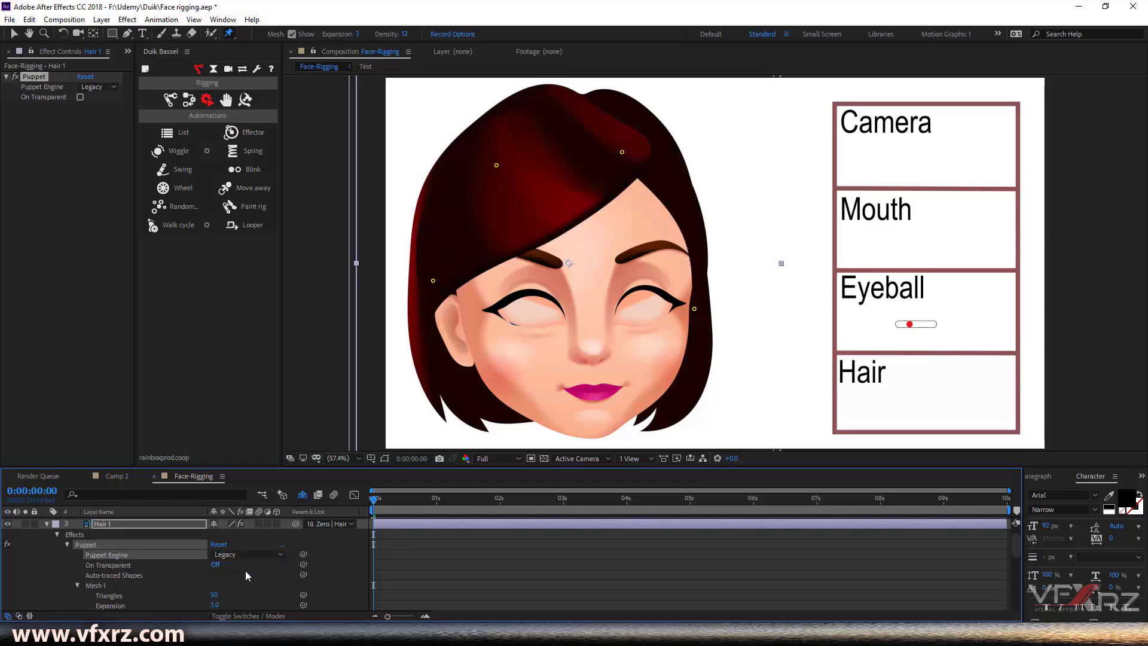
# - Add Duik bones to the four hair pins, hair1 to hair4, with the Add bones link
pyautogui.scroll(-3, 245, 570)
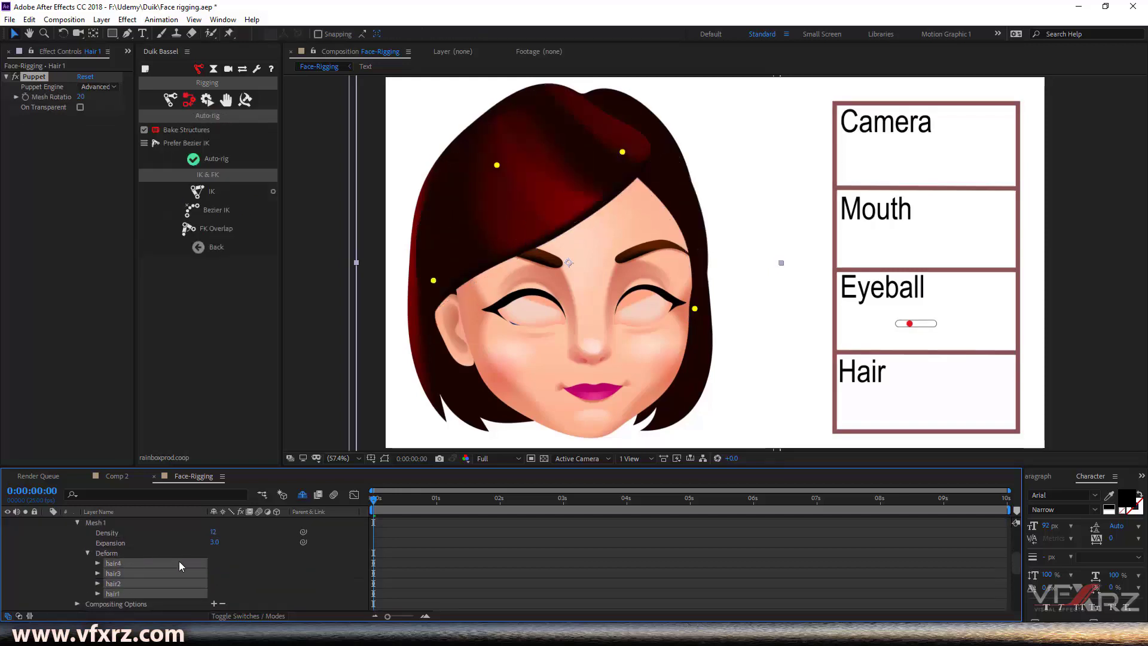
pyautogui.click(170, 99)
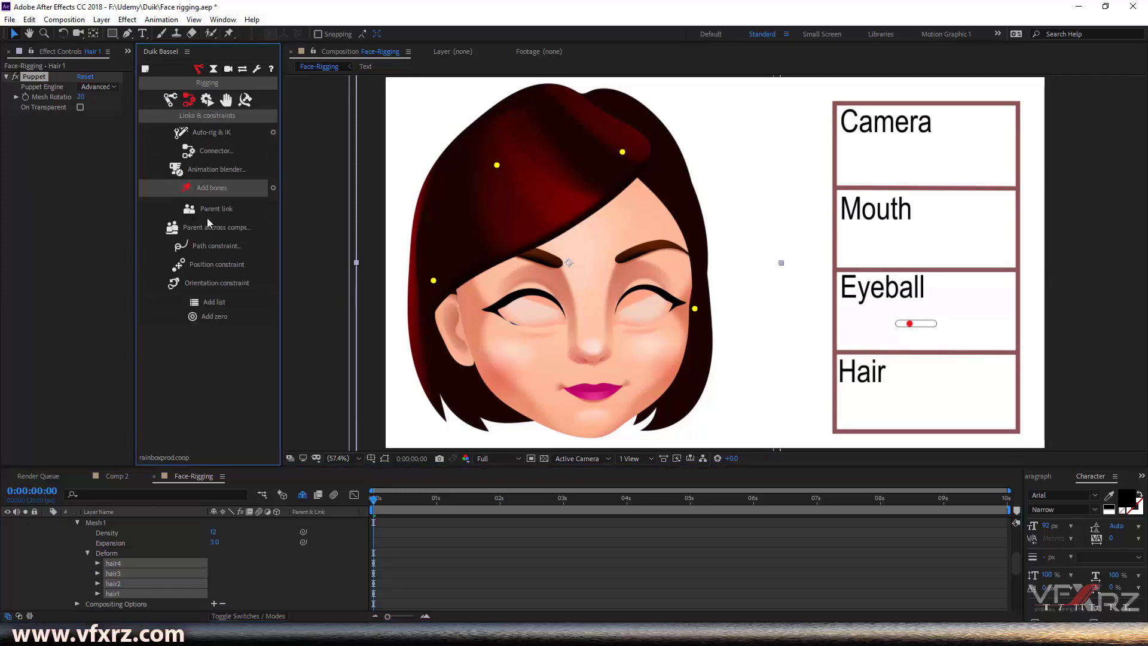
pyautogui.click(202, 188)
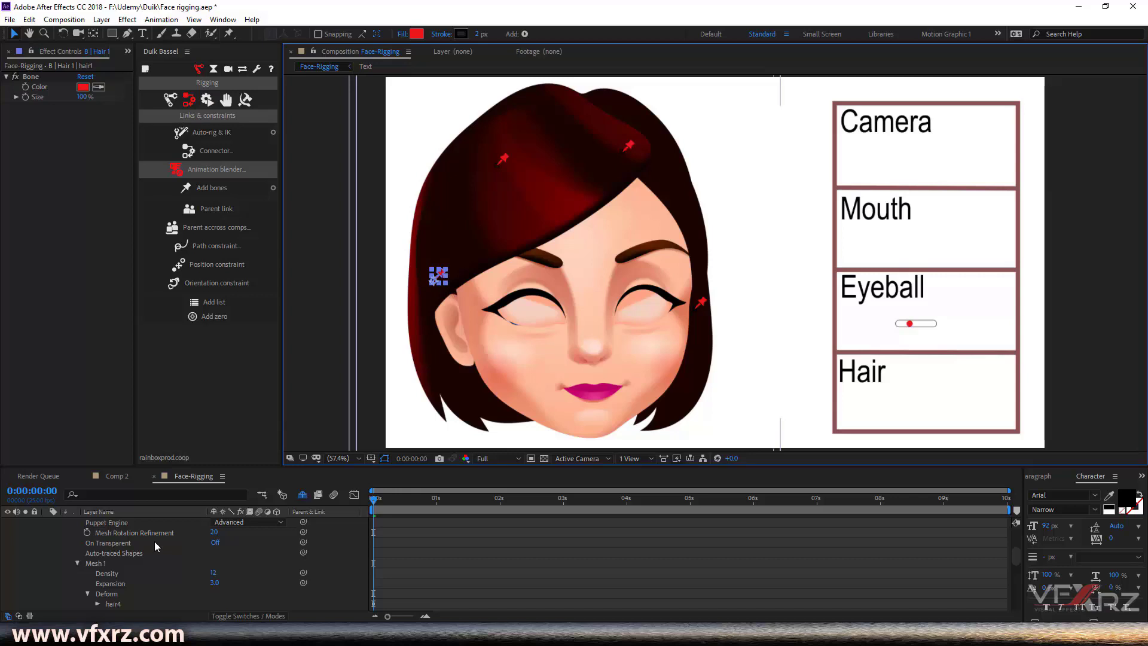
# - Collapse the Hair 1 layer's properties and move the B | Hair 1 | hair4 bone slightly down at the hair's tip
pyautogui.scroll(2, 155, 541)
pyautogui.click(46, 551)
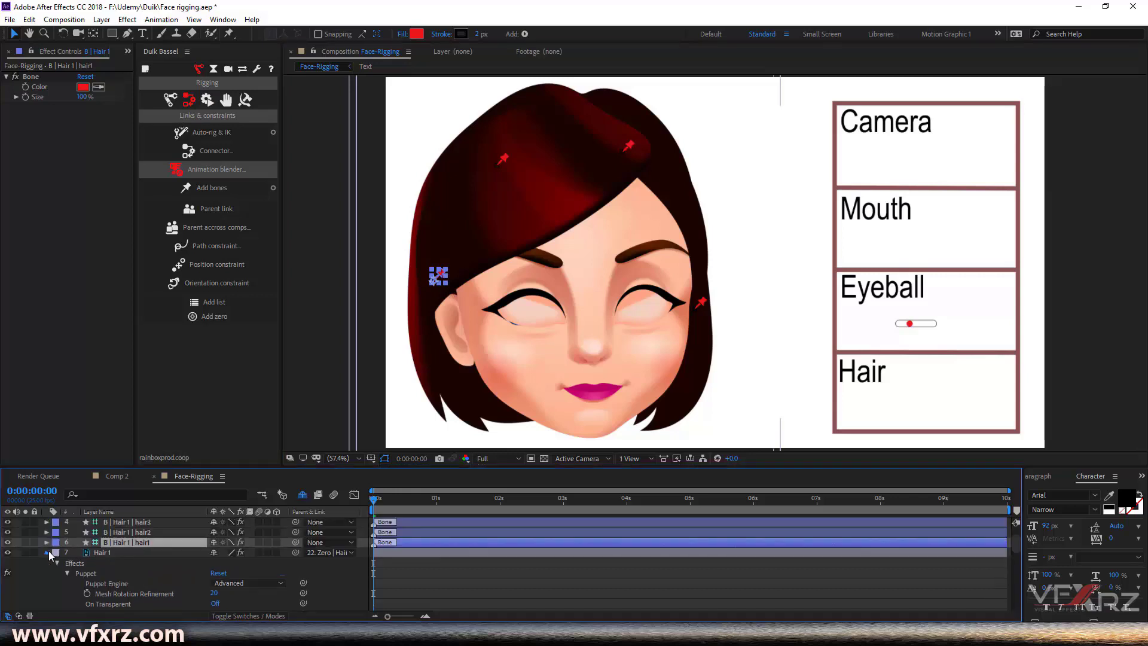
pyautogui.scroll(1, 133, 532)
pyautogui.click(138, 535)
pyautogui.click(148, 541)
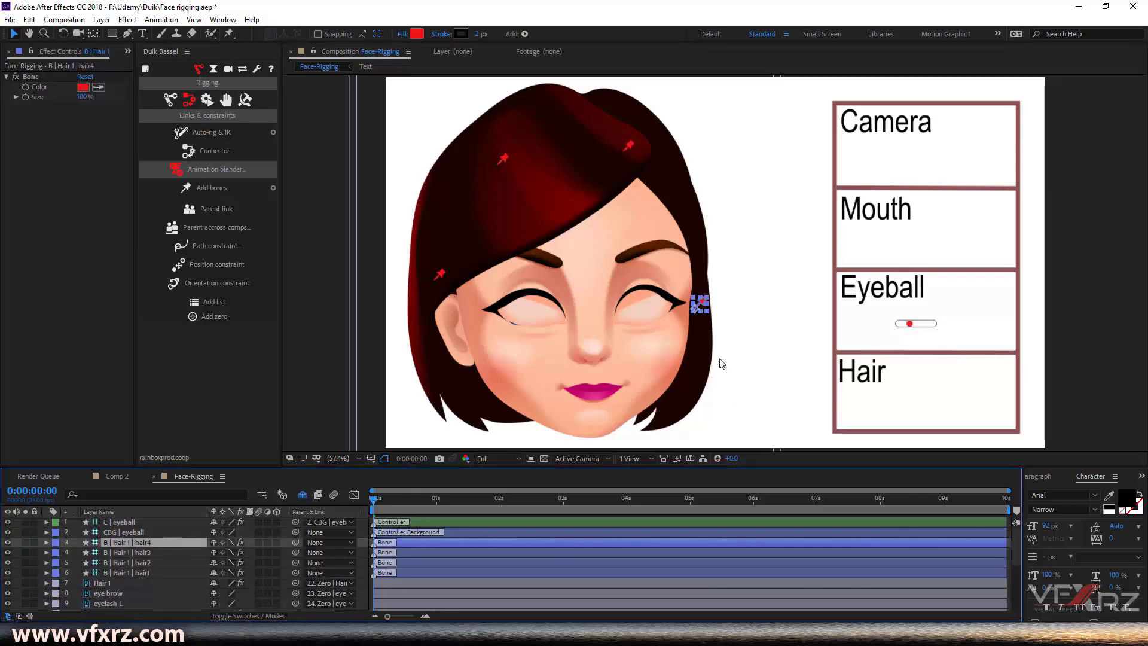
pyautogui.moveTo(697, 306)
pyautogui.mouseDown()
pyautogui.moveTo(647, 276)
pyautogui.moveTo(688, 304)
pyautogui.moveTo(627, 296)
pyautogui.moveTo(694, 303)
pyautogui.moveTo(673, 307)
pyautogui.moveTo(690, 302)
pyautogui.moveTo(698, 313)
pyautogui.mouseUp()
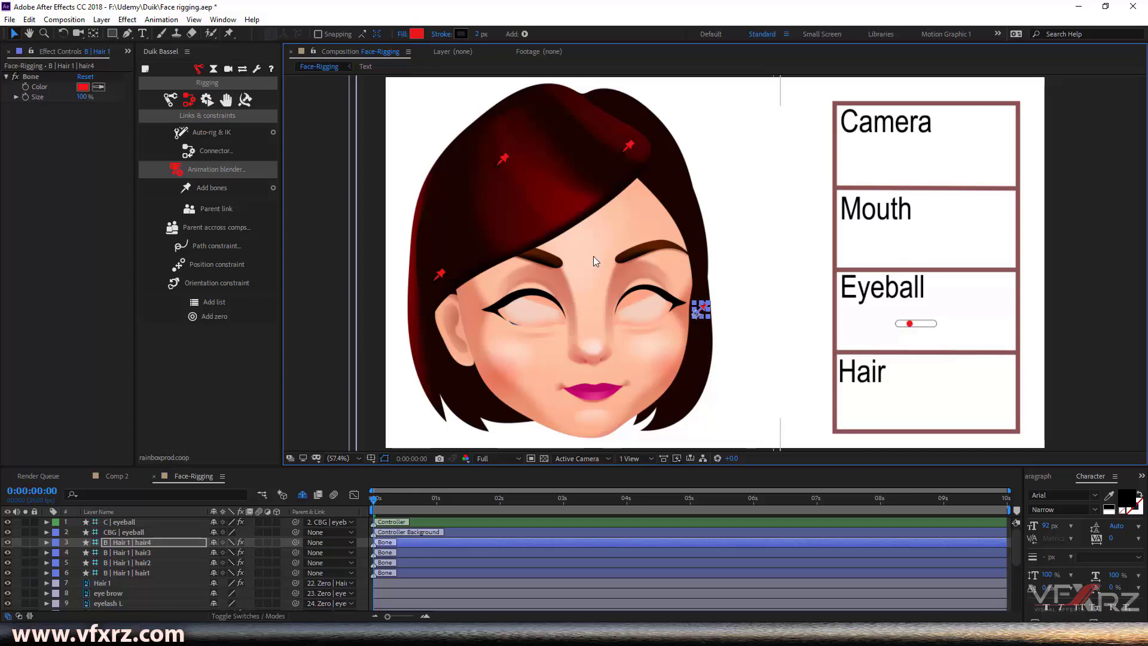
# - Create a 2D slider controller for the hair4 bone with Duik's Connector
pyautogui.click(168, 99)
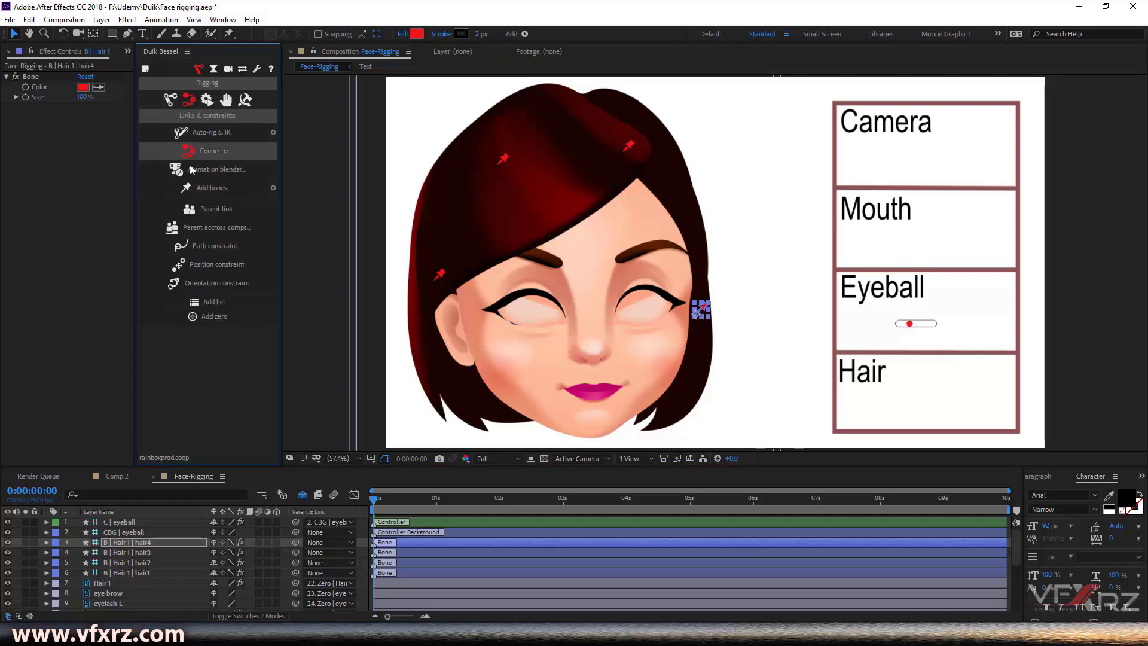
pyautogui.click(228, 152)
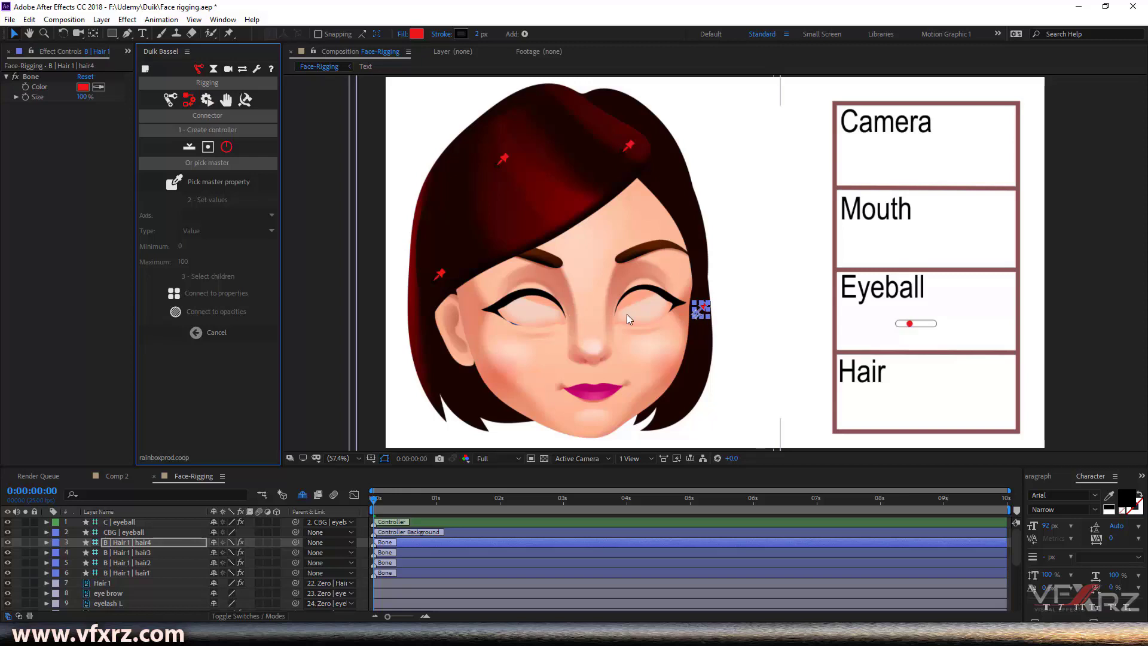
pyautogui.click(188, 151)
pyautogui.click(209, 150)
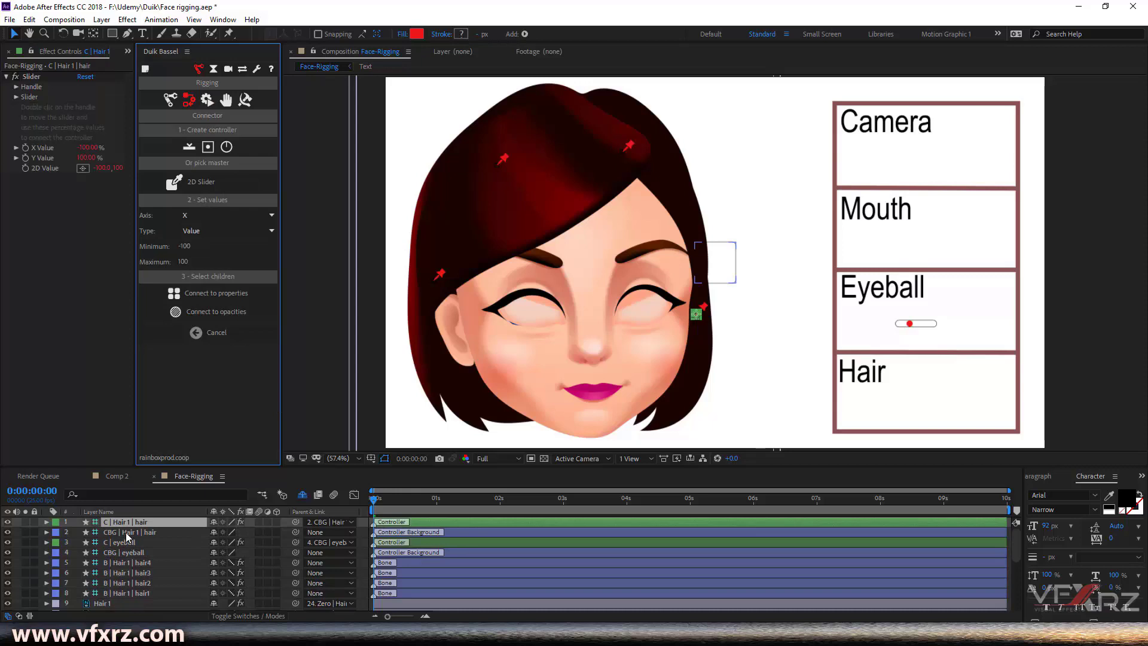
# - Move the 2D slider's background into the Hair box of the control board and centre the controller handle inside it
pyautogui.click(728, 286)
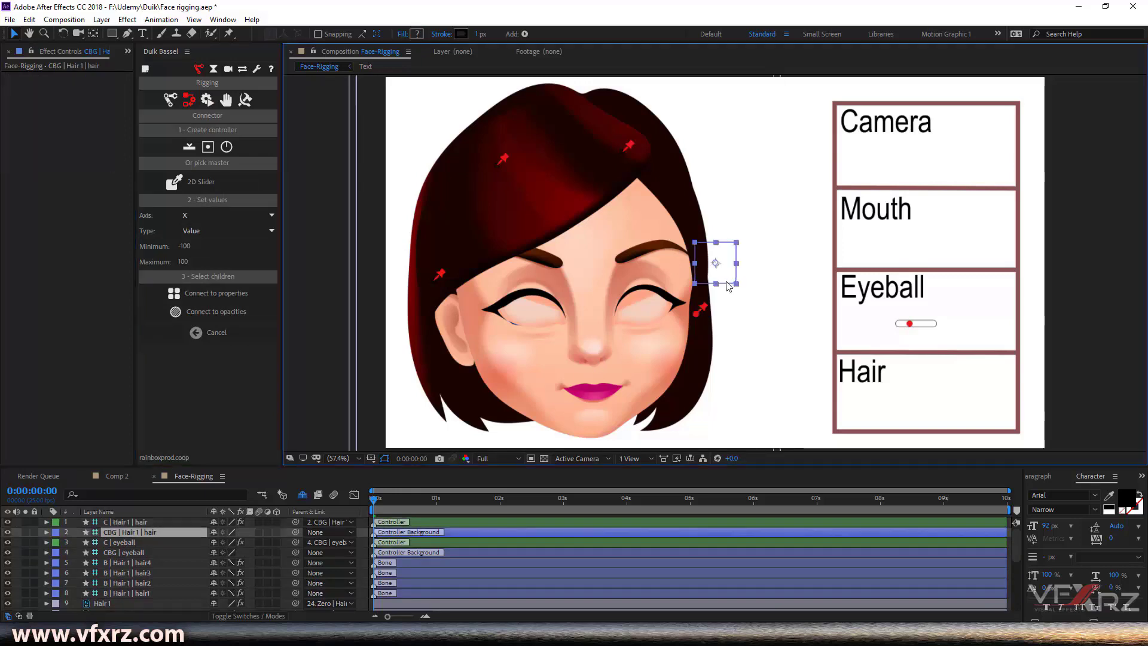
pyautogui.moveTo(718, 265); pyautogui.dragTo(935, 390)
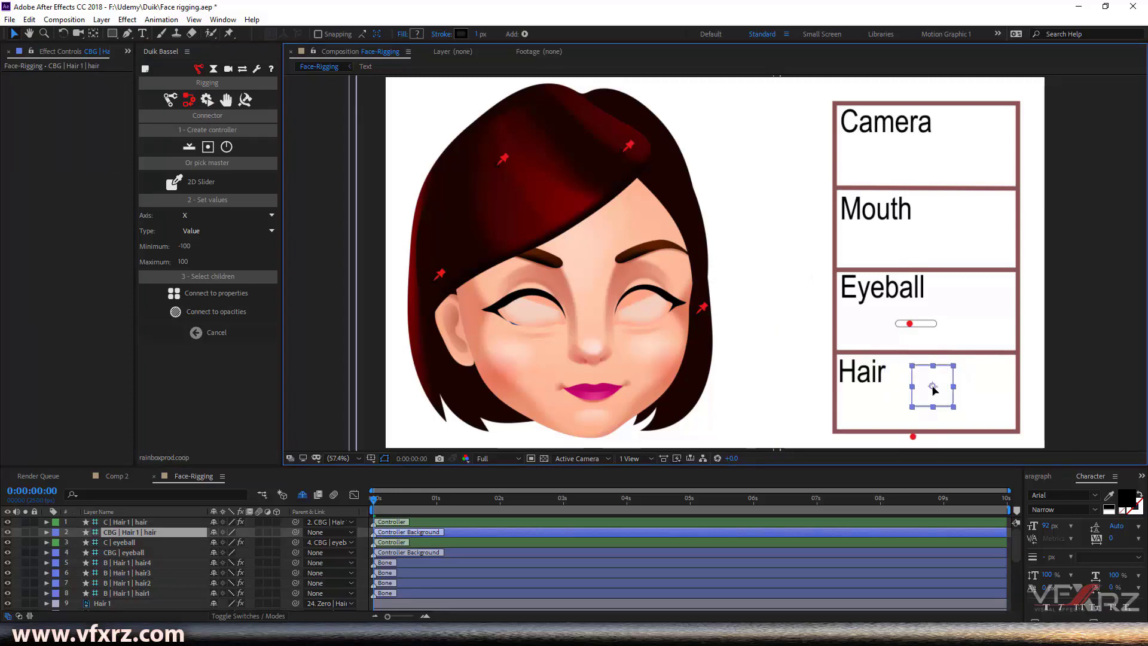
pyautogui.click(130, 521)
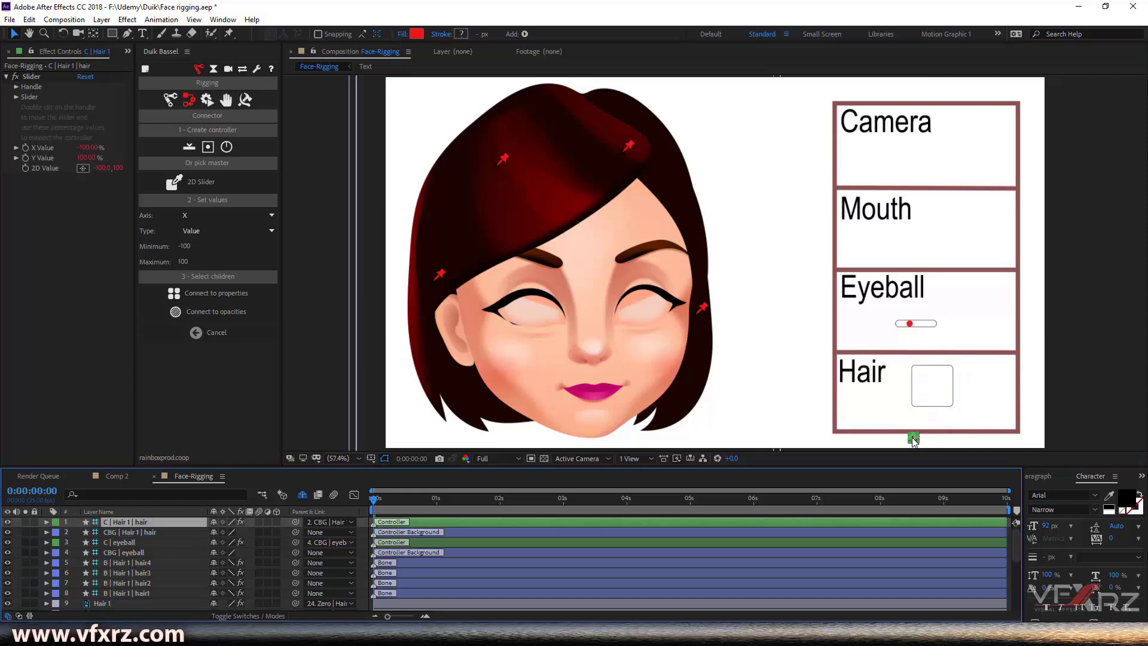
pyautogui.moveTo(913, 438); pyautogui.dragTo(934, 386)
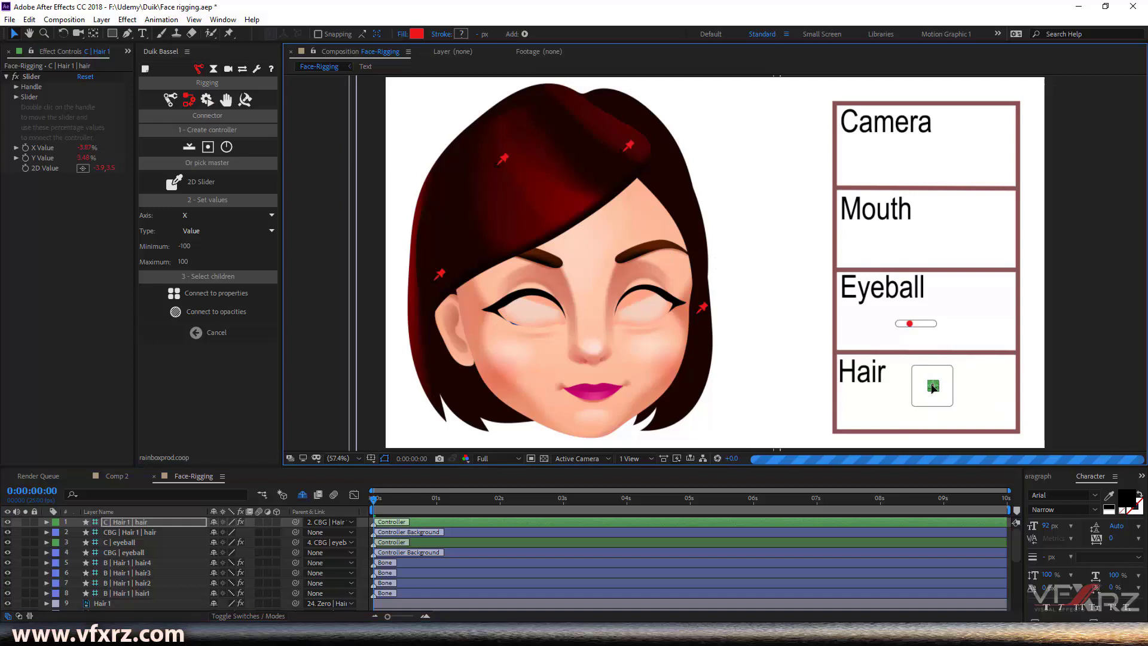
pyautogui.click(47, 522)
pyautogui.click(46, 522)
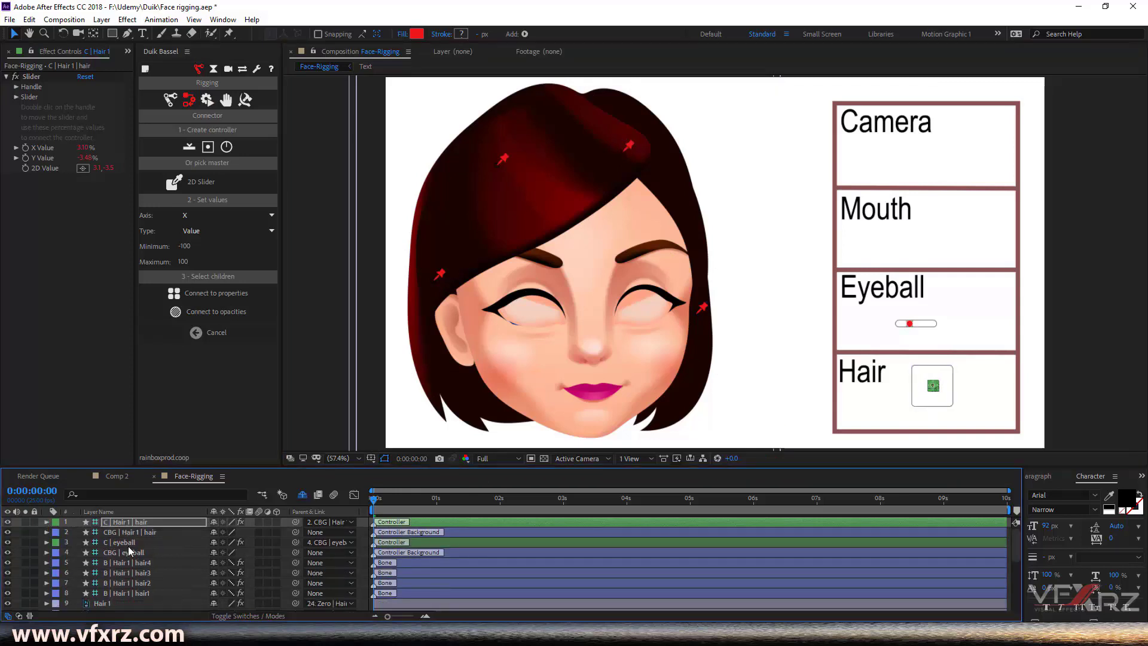
pyautogui.click(437, 278)
pyautogui.click(703, 314)
pyautogui.click(441, 280)
pyautogui.scroll(-1, 116, 574)
pyautogui.click(103, 573)
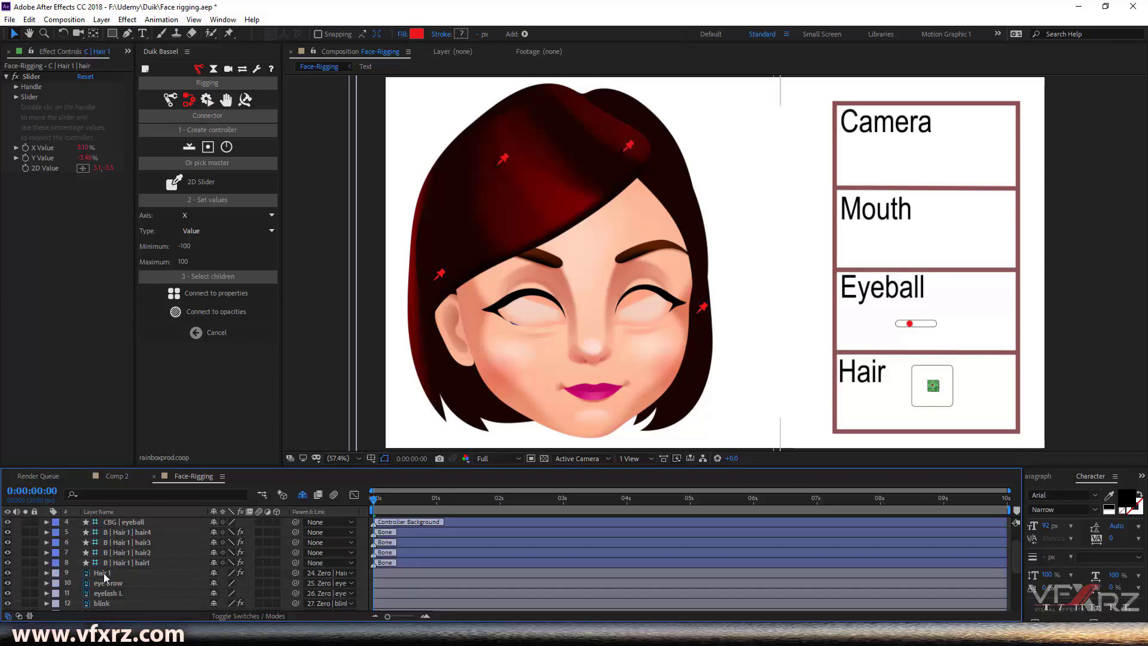
pyautogui.scroll(1, 124, 567)
# - Check the Position property of the B | Hair 1 | hair4 bone, then collapse the layer again
pyautogui.click(128, 562)
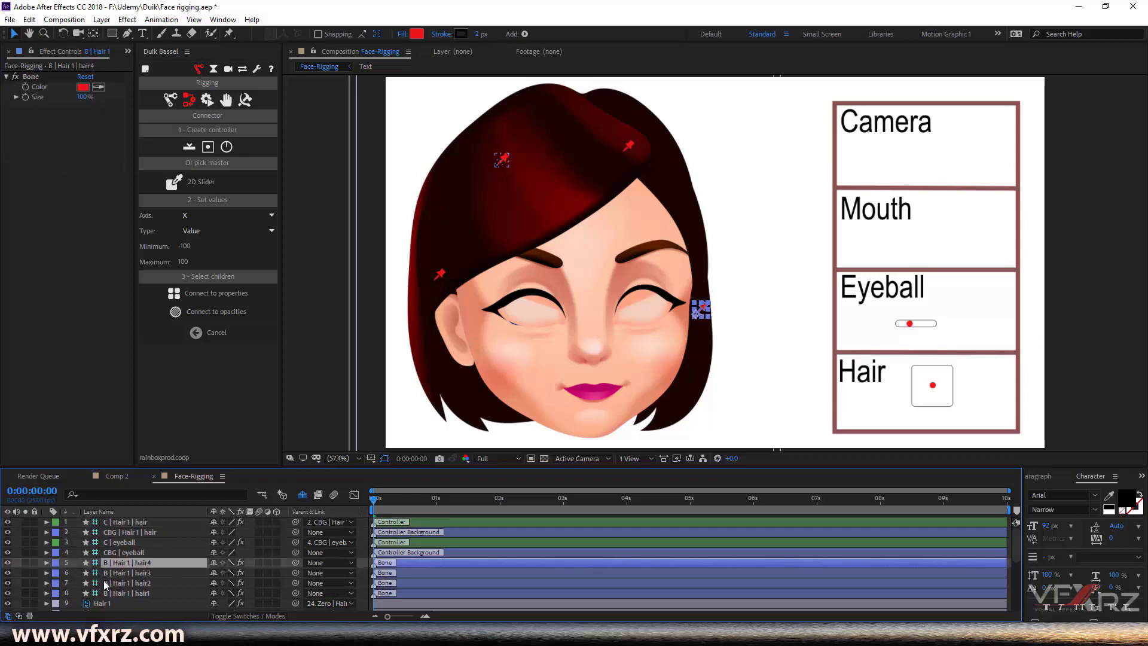
pyautogui.press('p')
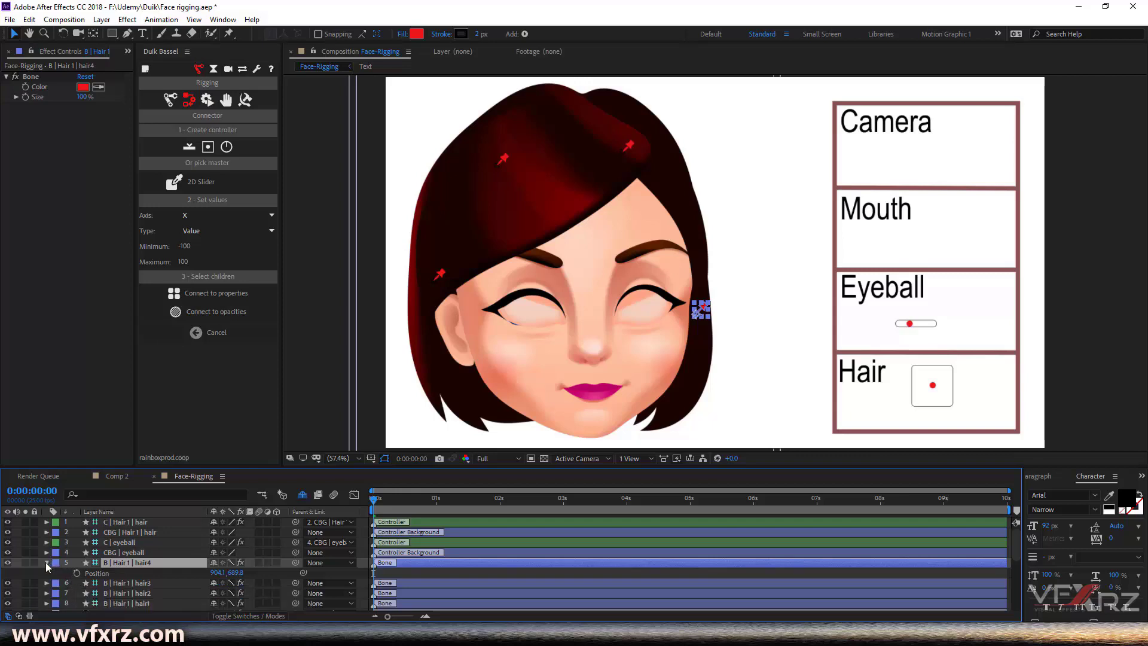
pyautogui.click(46, 562)
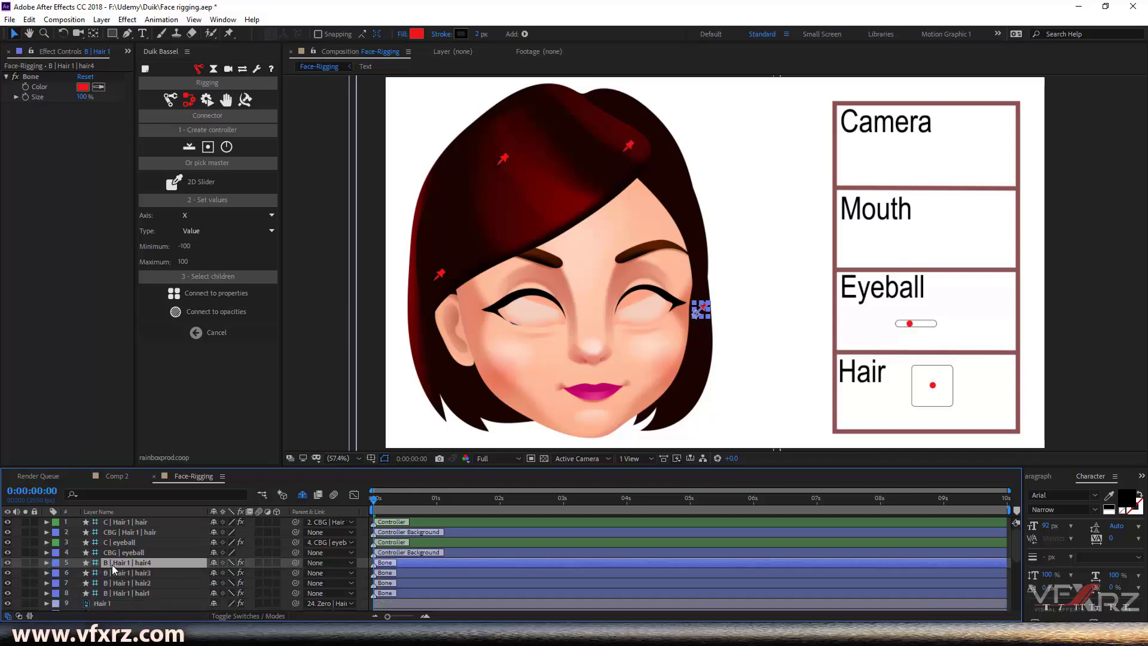
# - Select the four bone layers hair4 to hair1 and give each one a Duik zero
pyautogui.keyDown('shift'); pyautogui.click(135, 592); pyautogui.keyUp('shift')
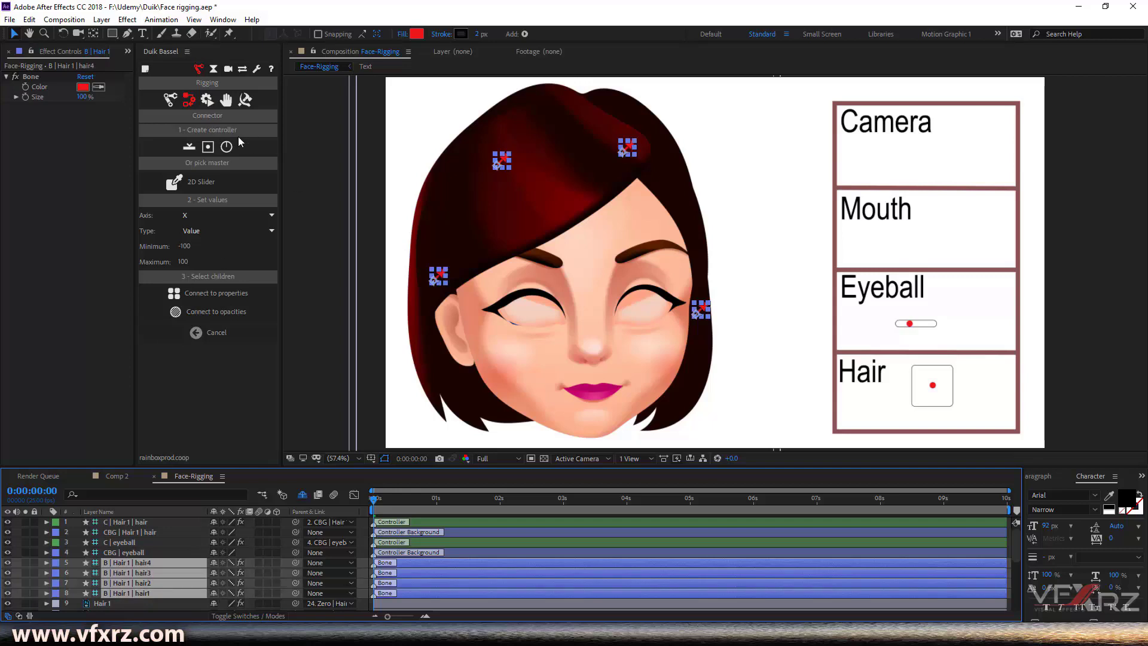
pyautogui.click(187, 102)
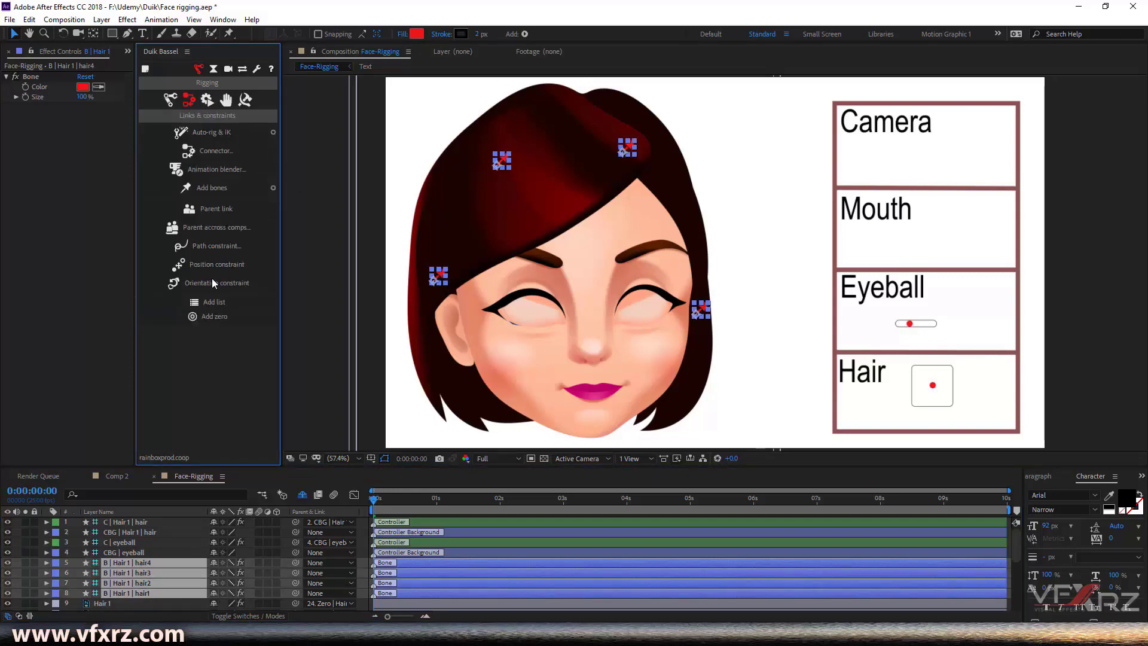
pyautogui.click(221, 314)
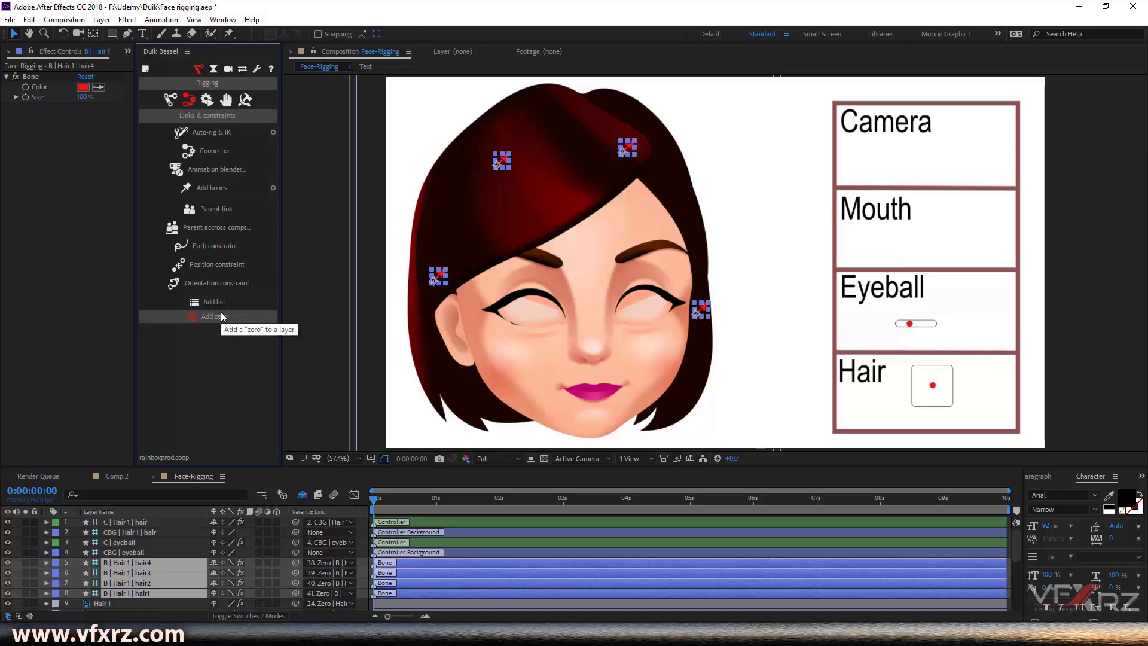
# - Add a Position keyframe to the B | Hair 1 | hair1 bone at 0:00:00:00 and move the current time to 0:00:01:01
pyautogui.click(149, 592)
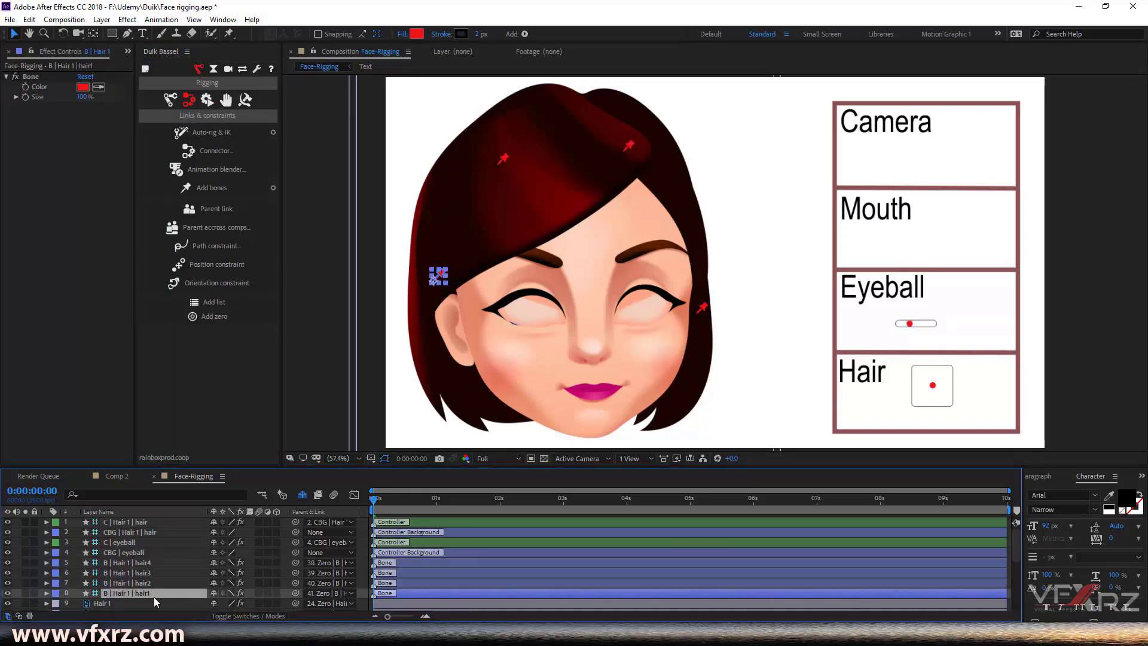
pyautogui.press('p')
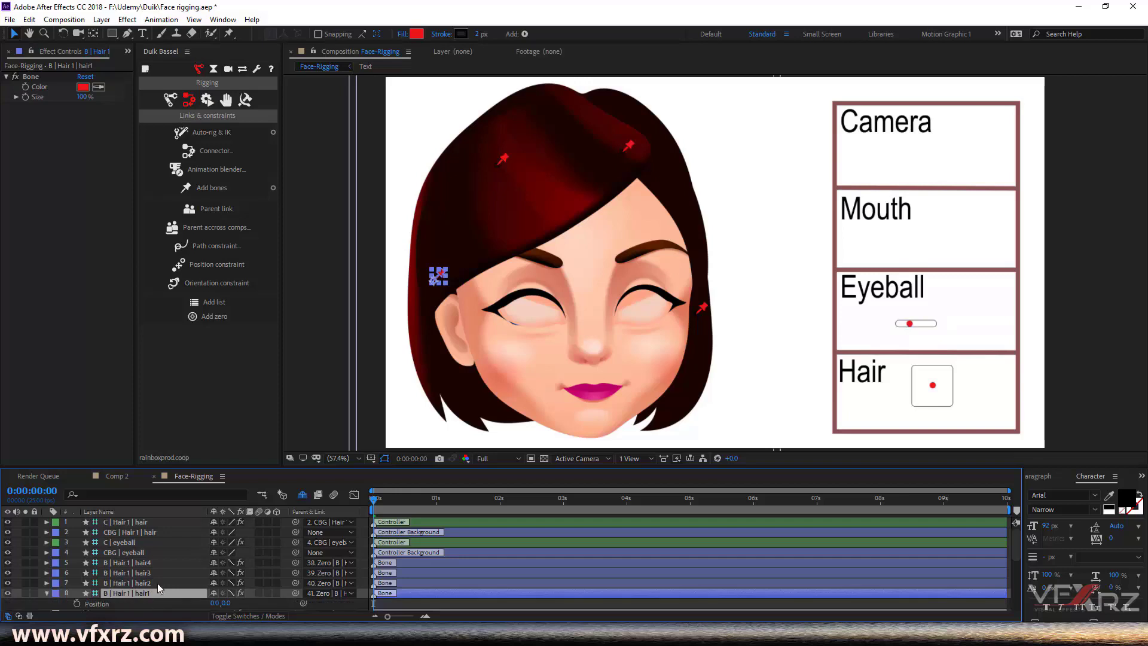
pyautogui.scroll(-3, 160, 574)
pyautogui.click(77, 572)
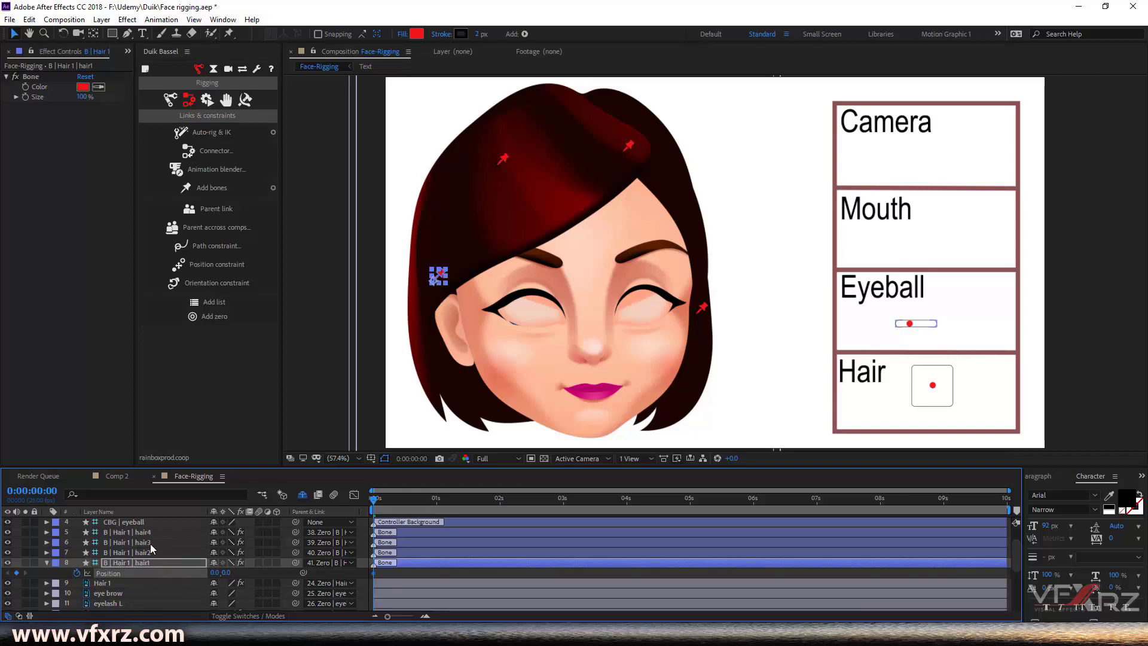
pyautogui.click(437, 506)
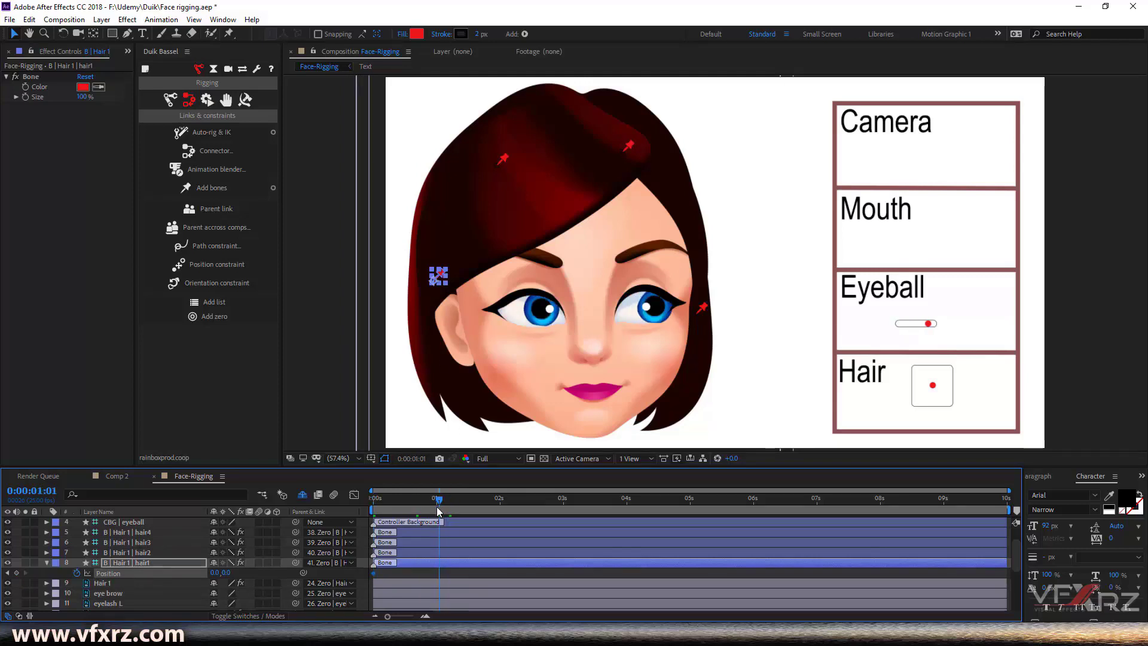
# - Move the B | Hair 1 | hair1 bone down and inward beside the eye at 0:00:01:00, then return to 0:00:00:00 and collapse its layer
pyautogui.moveTo(438, 276); pyautogui.dragTo(488, 329)
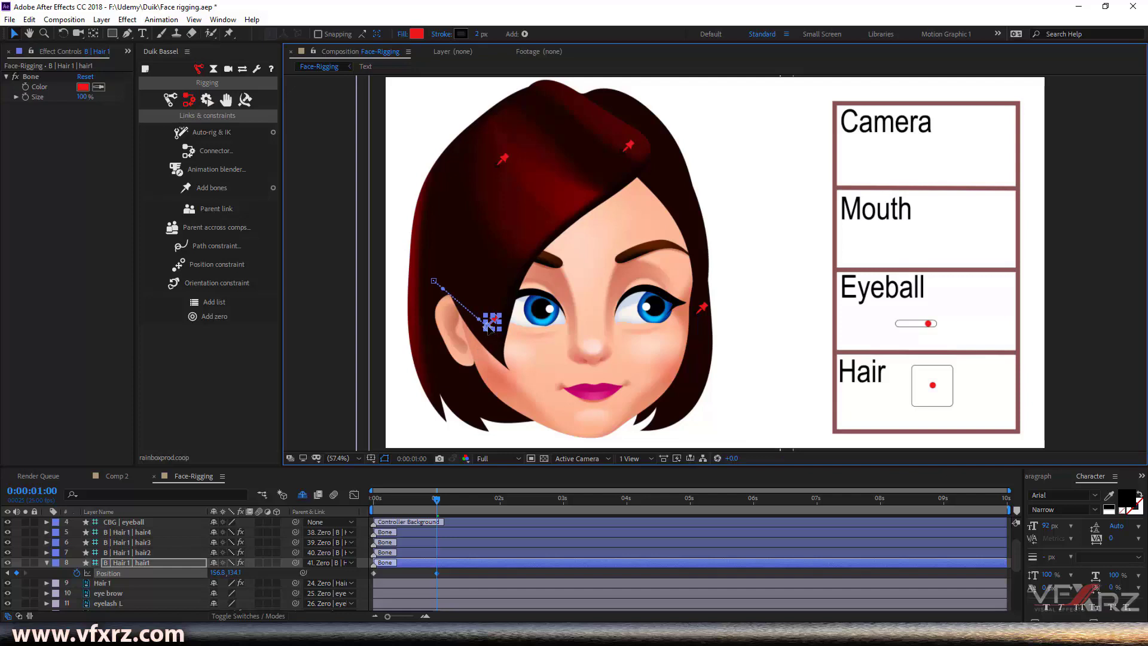
pyautogui.moveTo(436, 500); pyautogui.dragTo(367, 499)
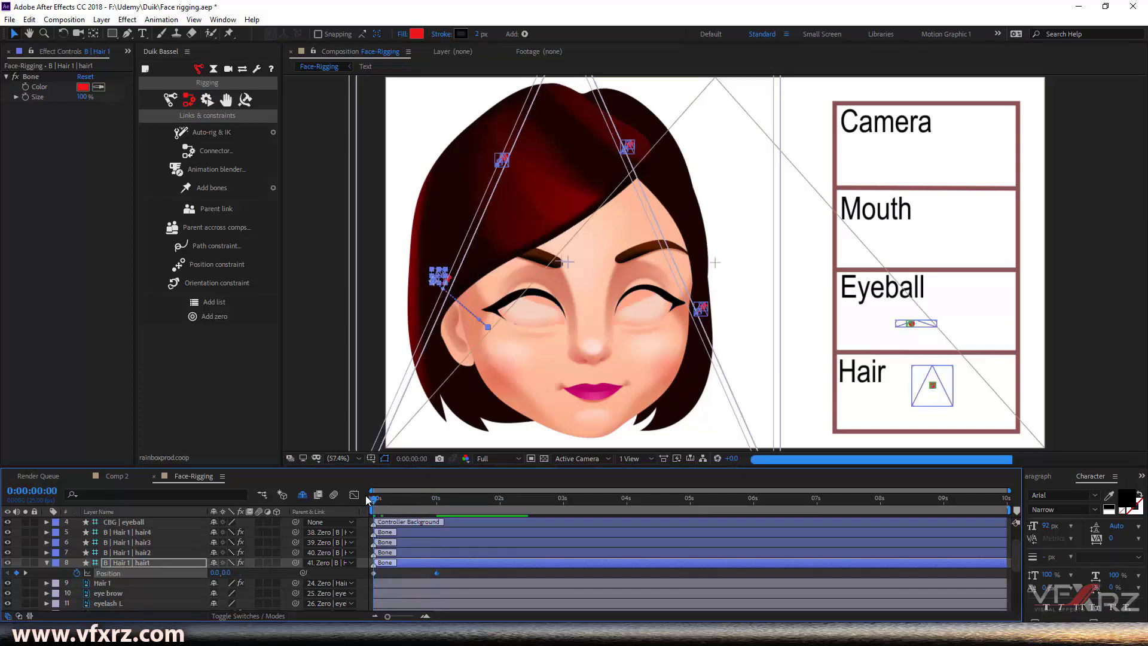
pyautogui.click(47, 562)
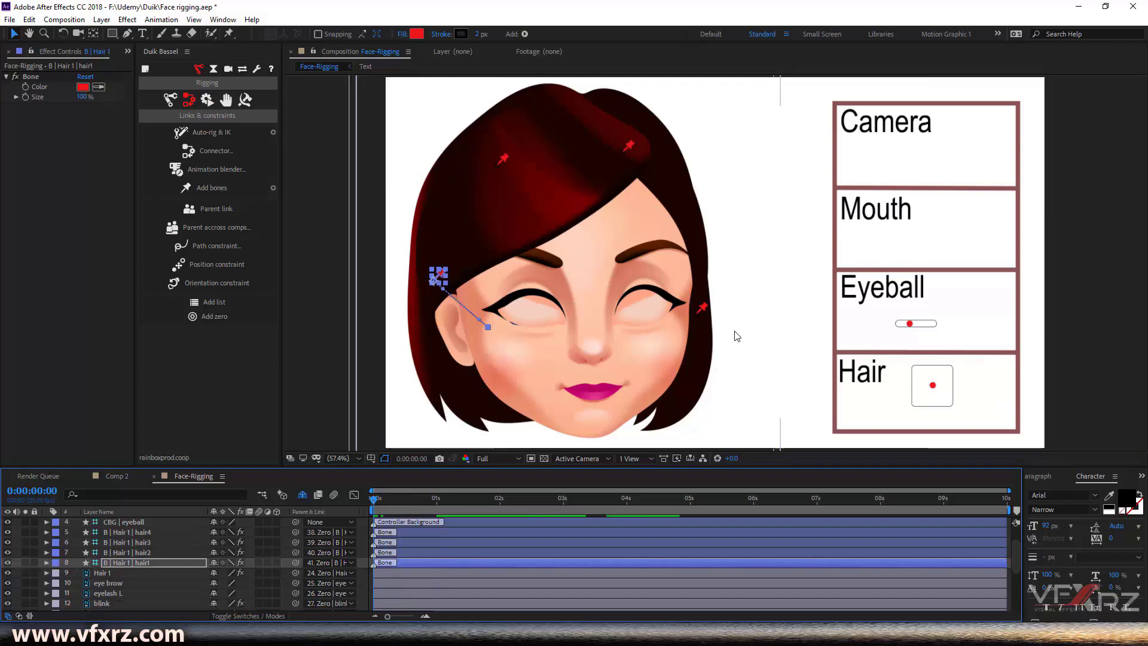
# - Add a Position keyframe to the B | Hair 1 | hair4 bone at 0:00:00:00
pyautogui.click(74, 532)
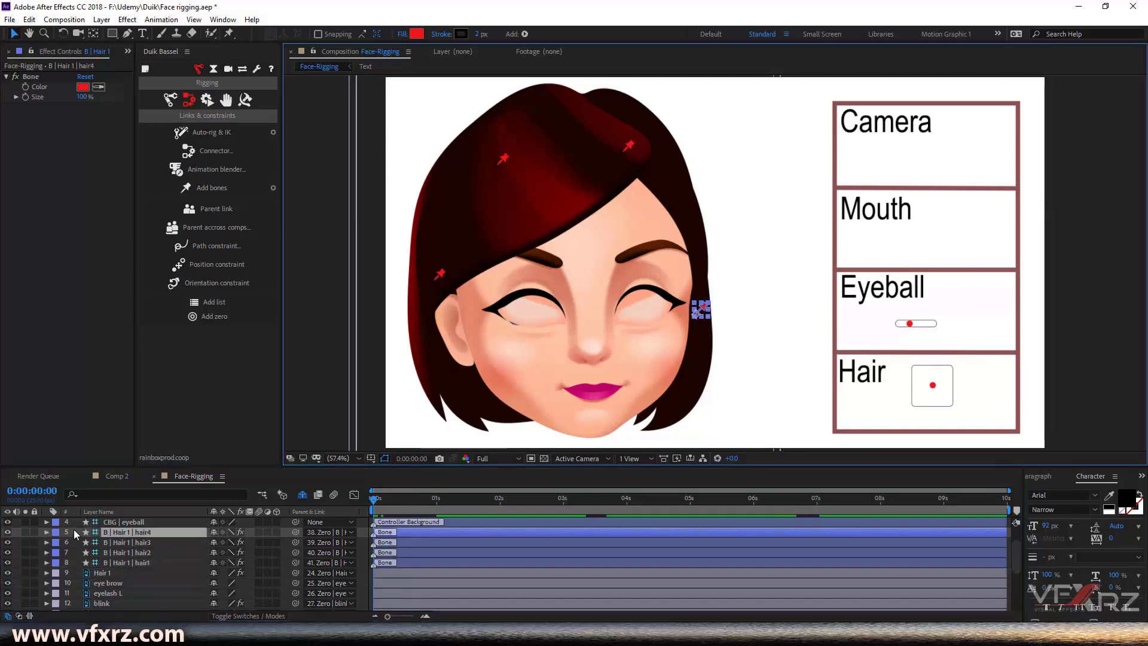
pyautogui.press('p')
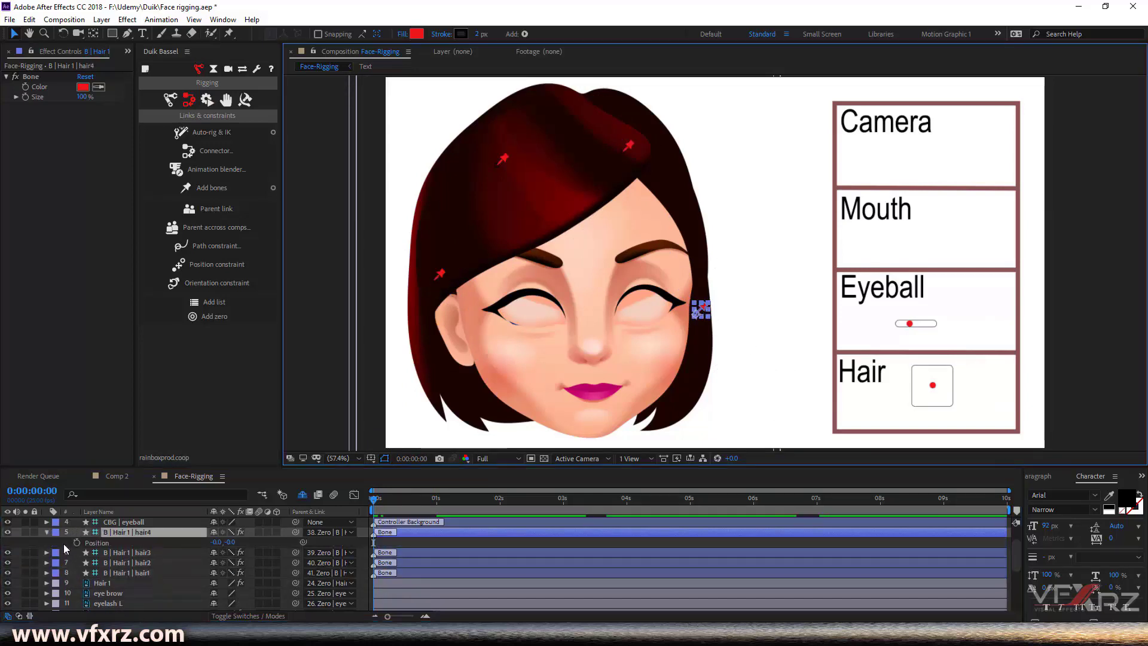
pyautogui.click(77, 542)
# - Move the hair4 bone down and inward to a Position of about -76.6, 135.9 at 0:00:01:00, then preview the motion from 0:00:00:00
pyautogui.click(467, 499)
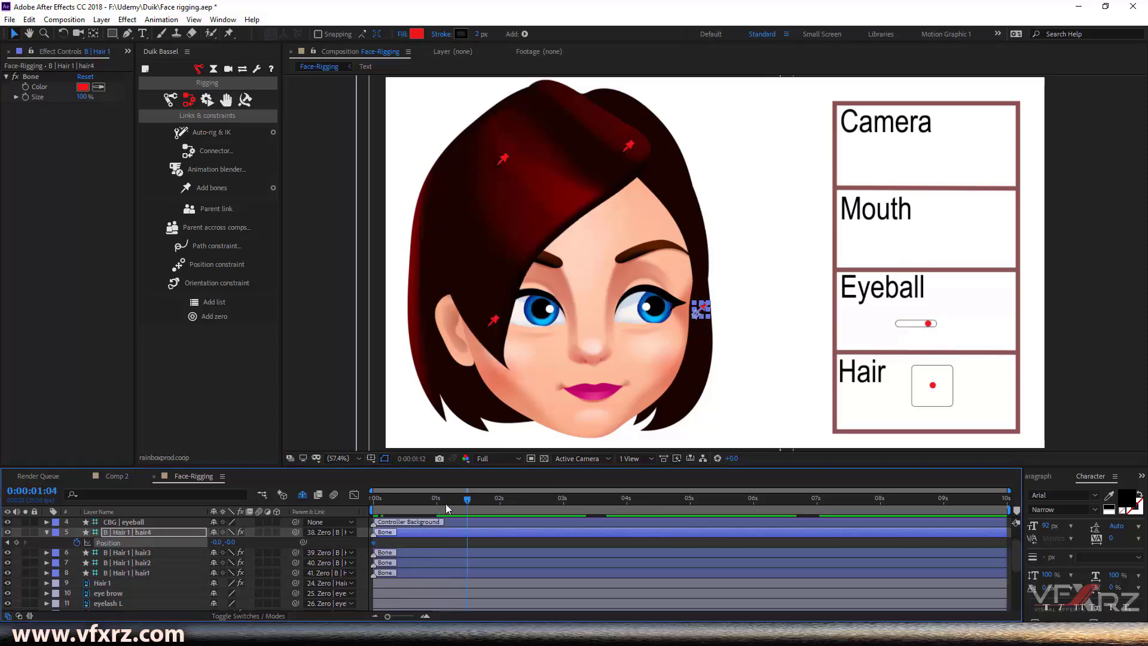
pyautogui.moveTo(440, 508); pyautogui.dragTo(436, 507)
pyautogui.moveTo(698, 311); pyautogui.dragTo(672, 362)
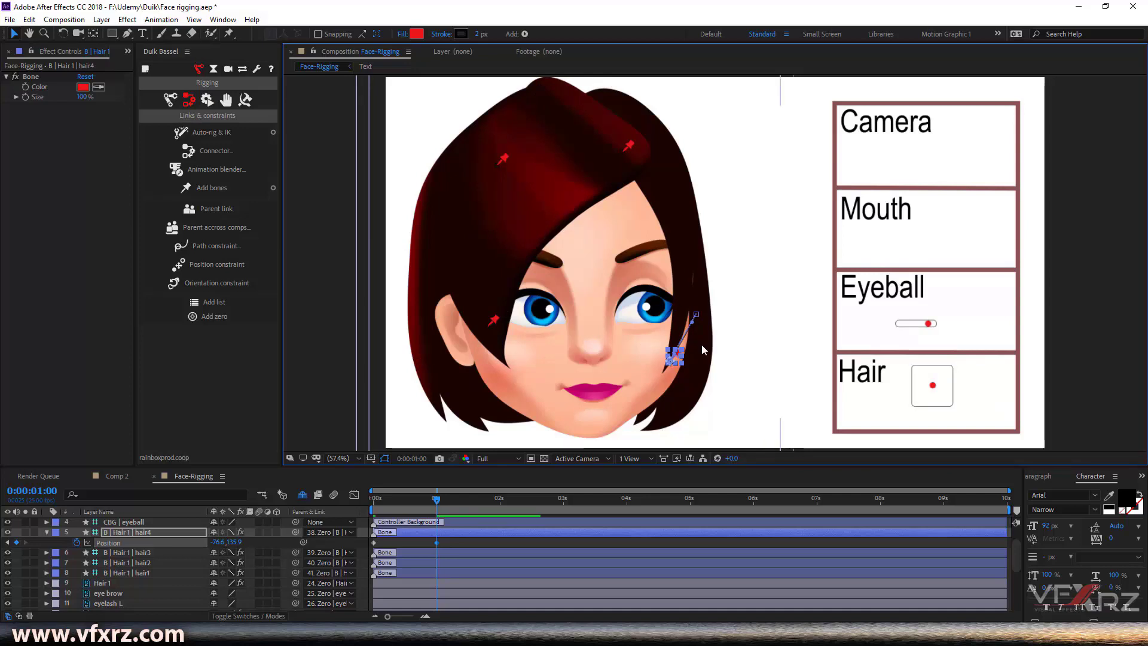
pyautogui.moveTo(389, 498); pyautogui.dragTo(366, 509)
pyautogui.click(429, 504)
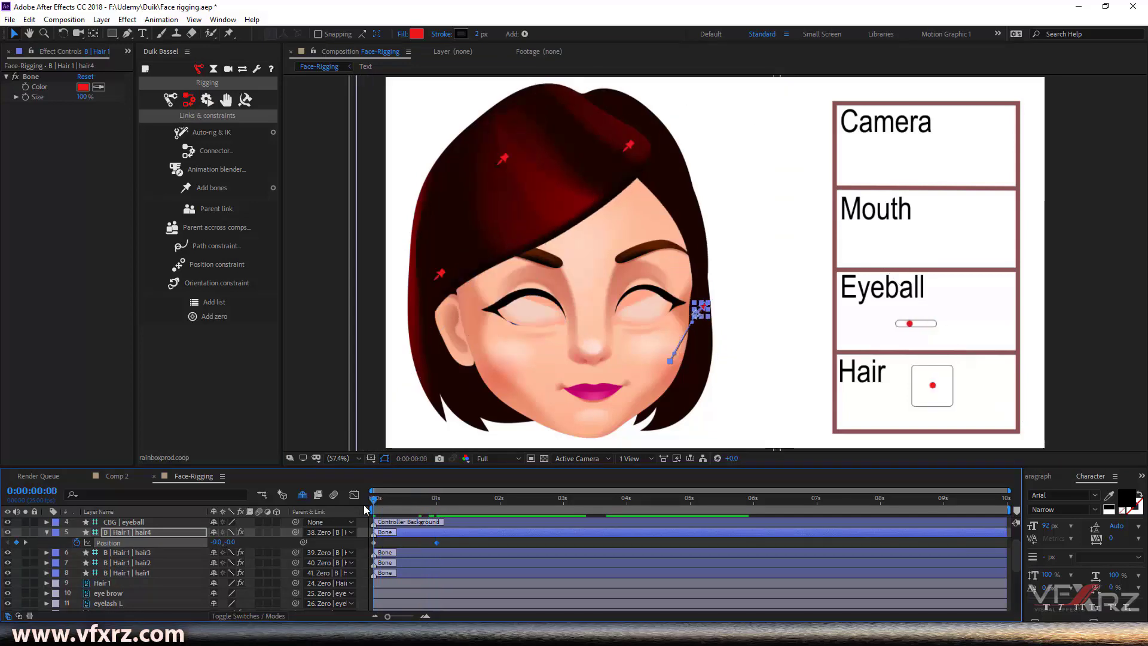
# - Reveal the hair1 bone's Position keyframes and pick the C | Hair 1 | hair controller's Position as the master property of a Duik Connector
pyautogui.click(120, 572)
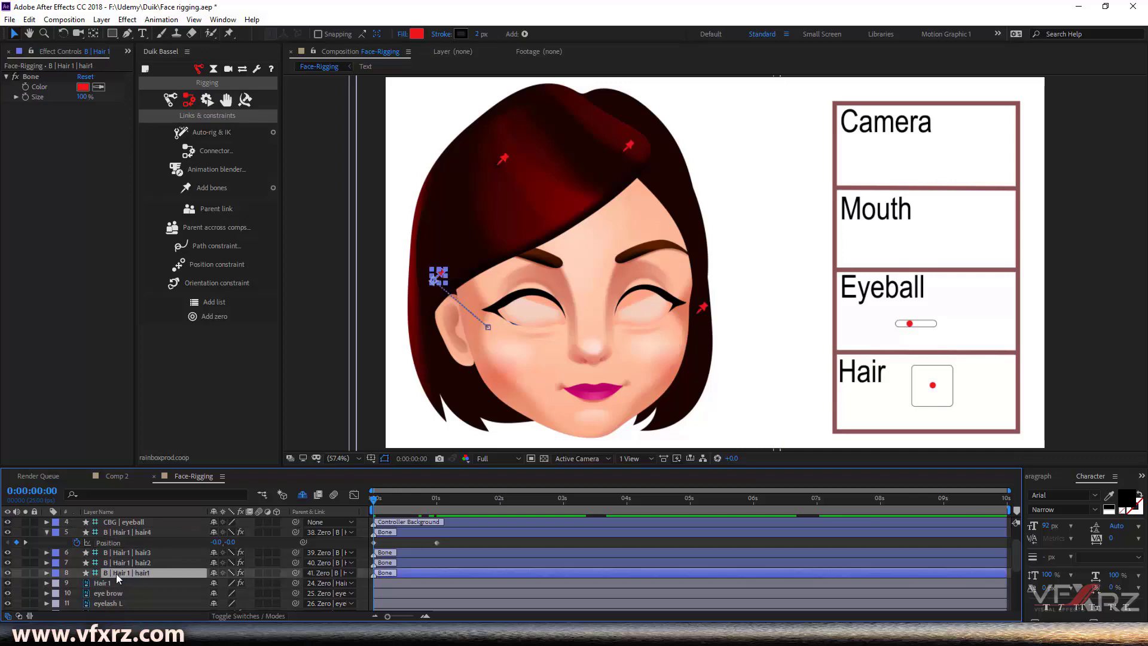
pyautogui.press('p')
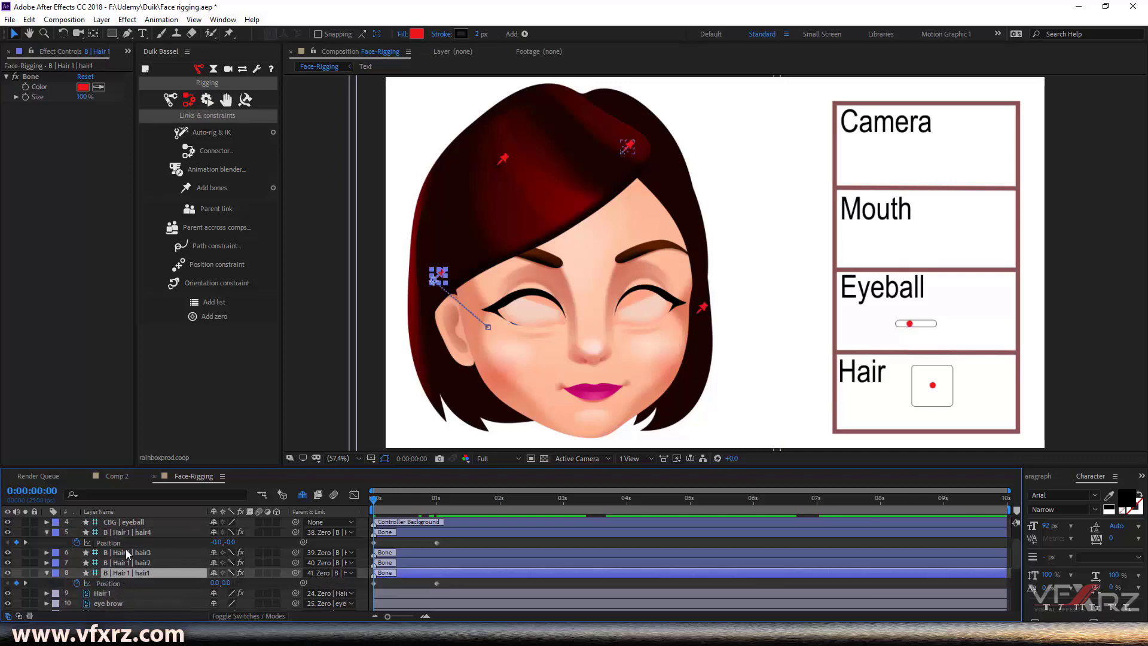
pyautogui.scroll(2, 132, 553)
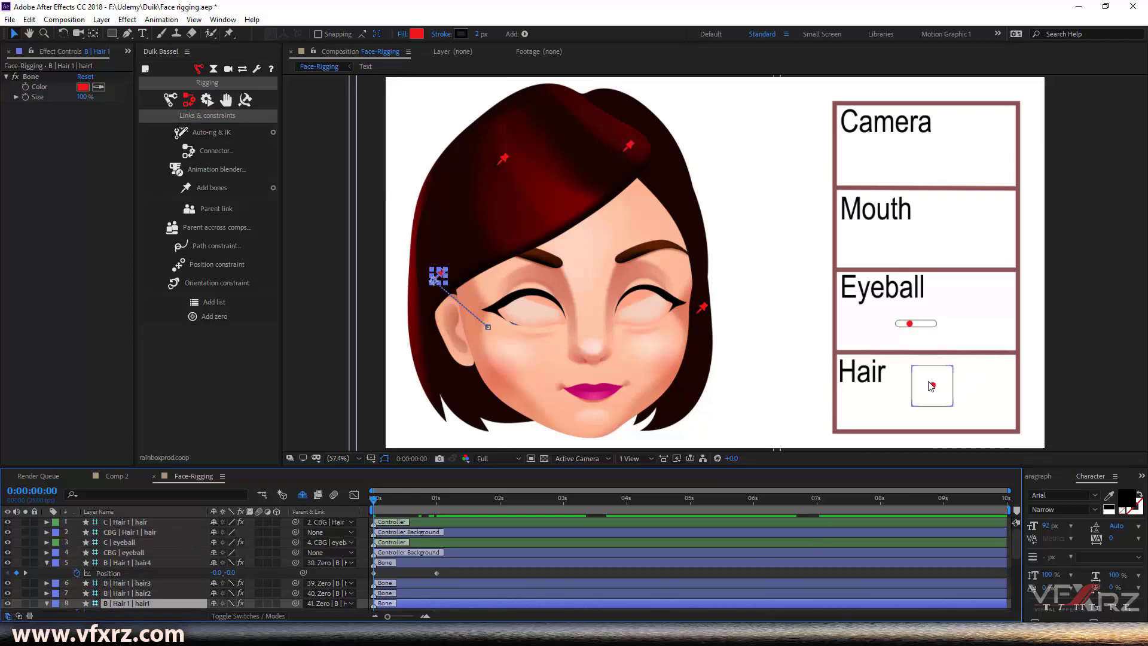
pyautogui.click(122, 522)
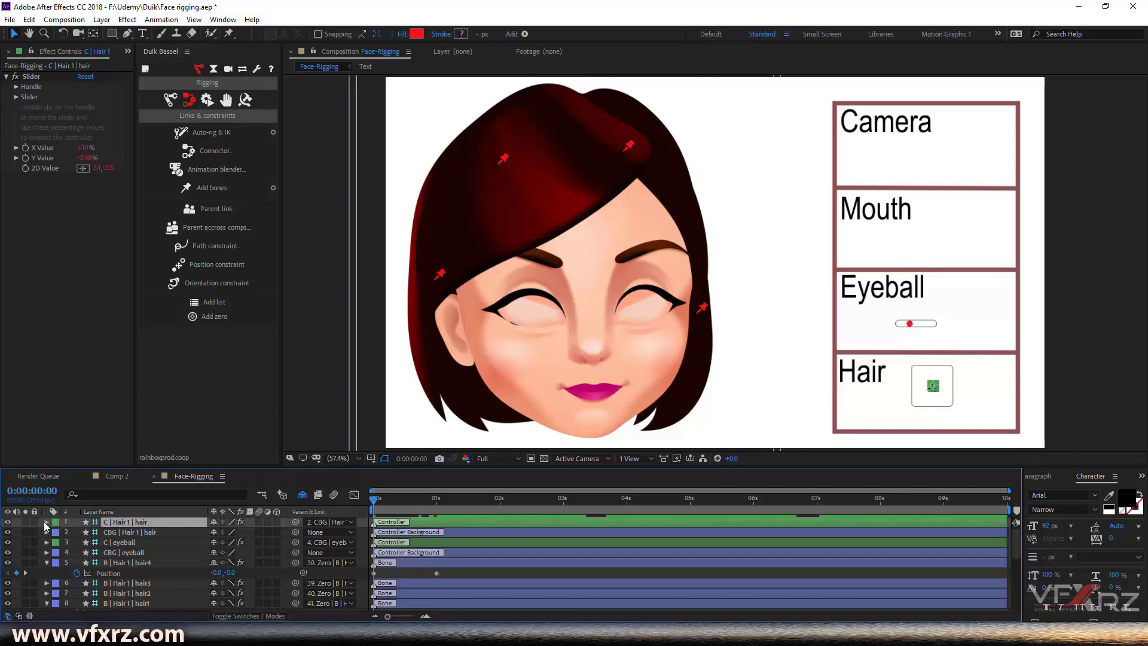
pyautogui.press('p')
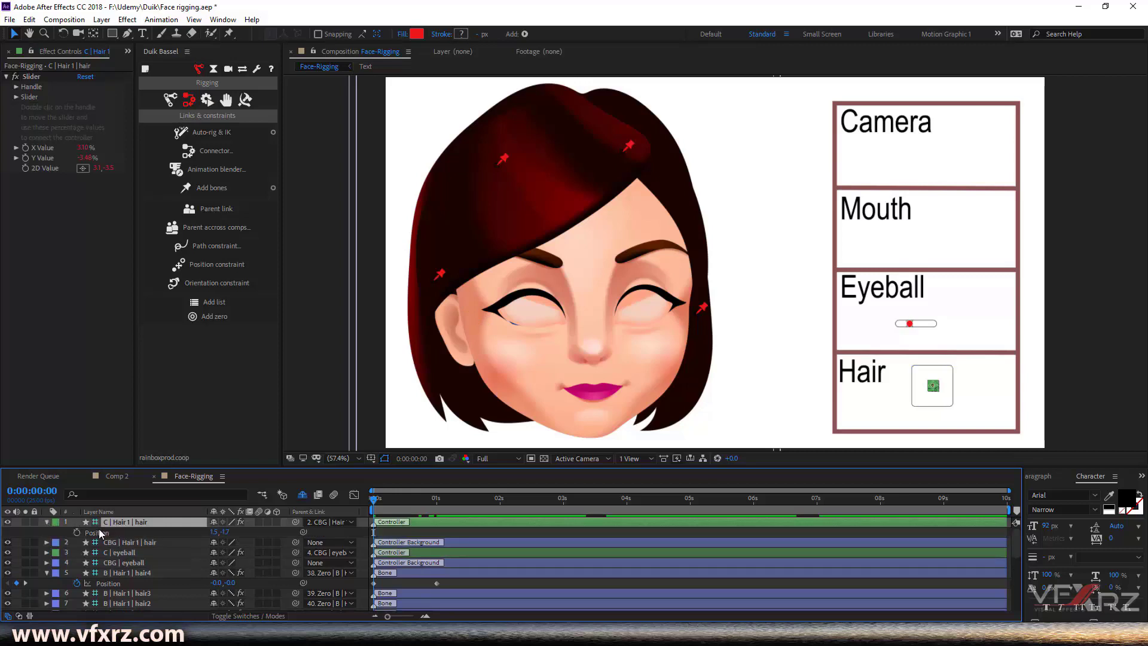
pyautogui.click(103, 531)
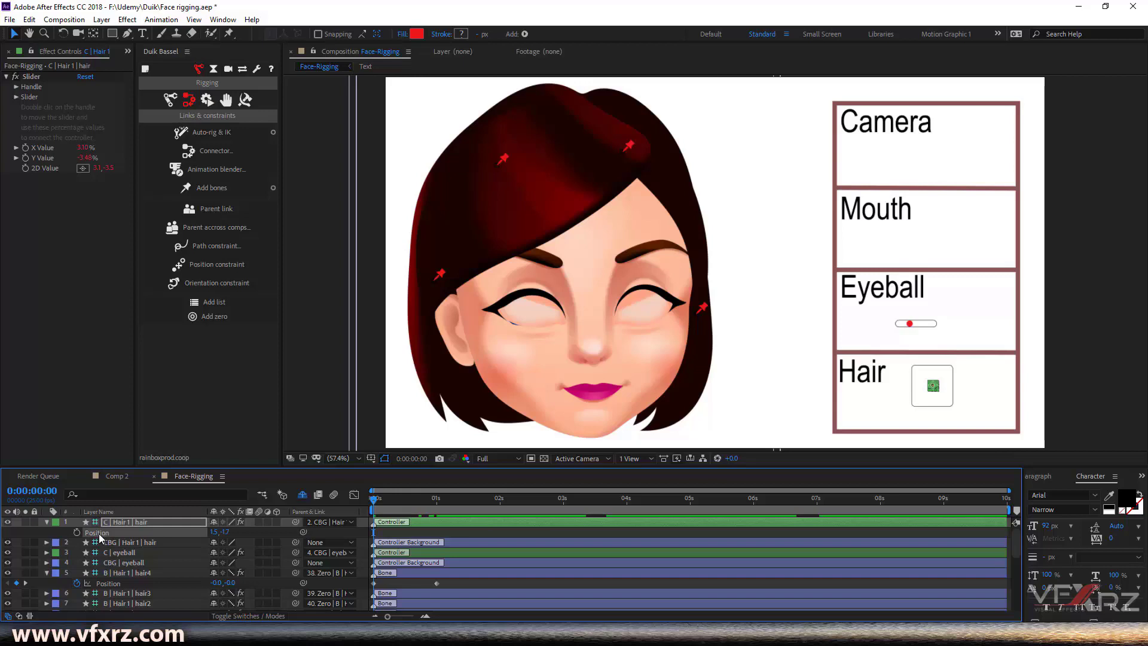
pyautogui.click(210, 150)
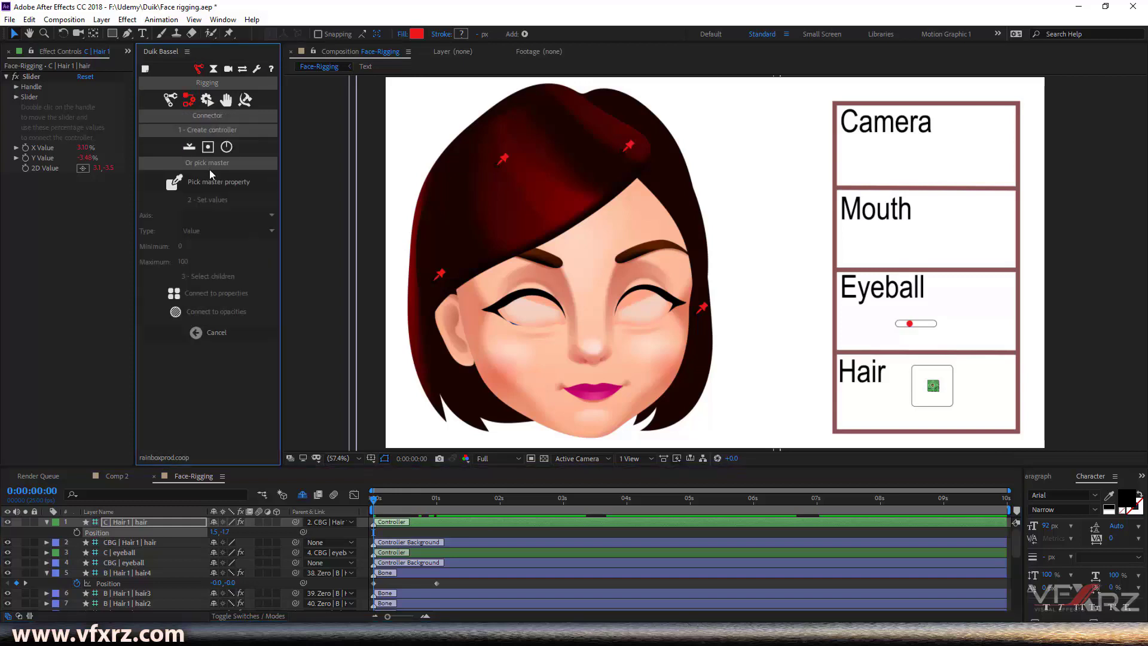
pyautogui.click(216, 179)
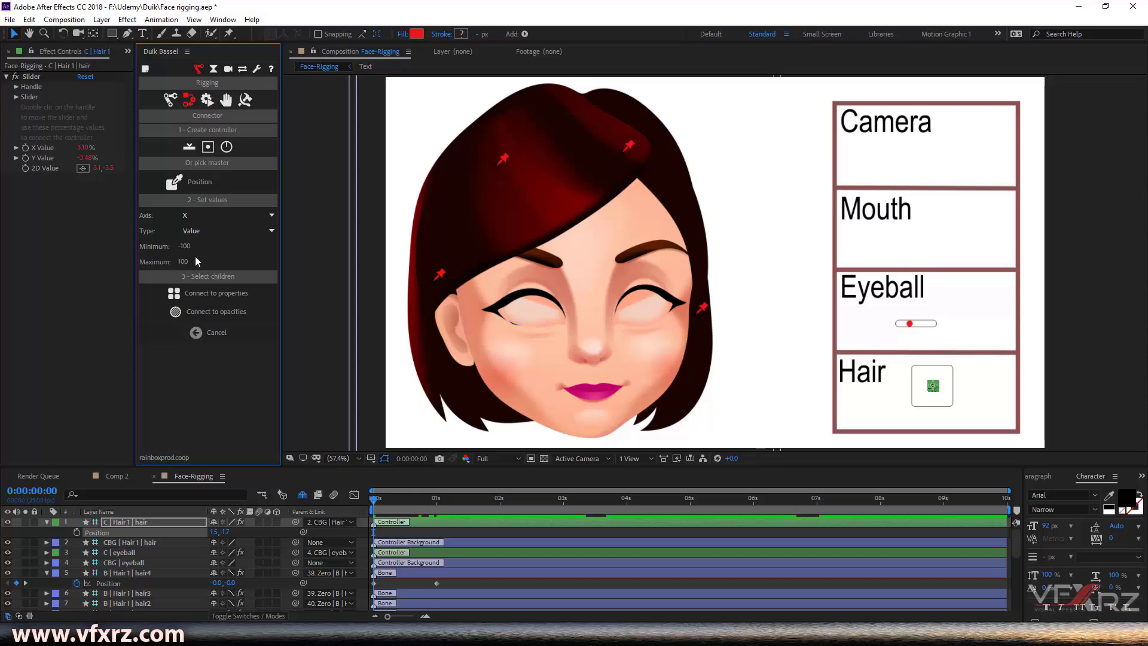
# - Select the keyframed Position property of the B | Hair 1 | hair4 bone as a child for the Connector
pyautogui.click(144, 581)
pyautogui.click(137, 583)
pyautogui.scroll(-1, 138, 583)
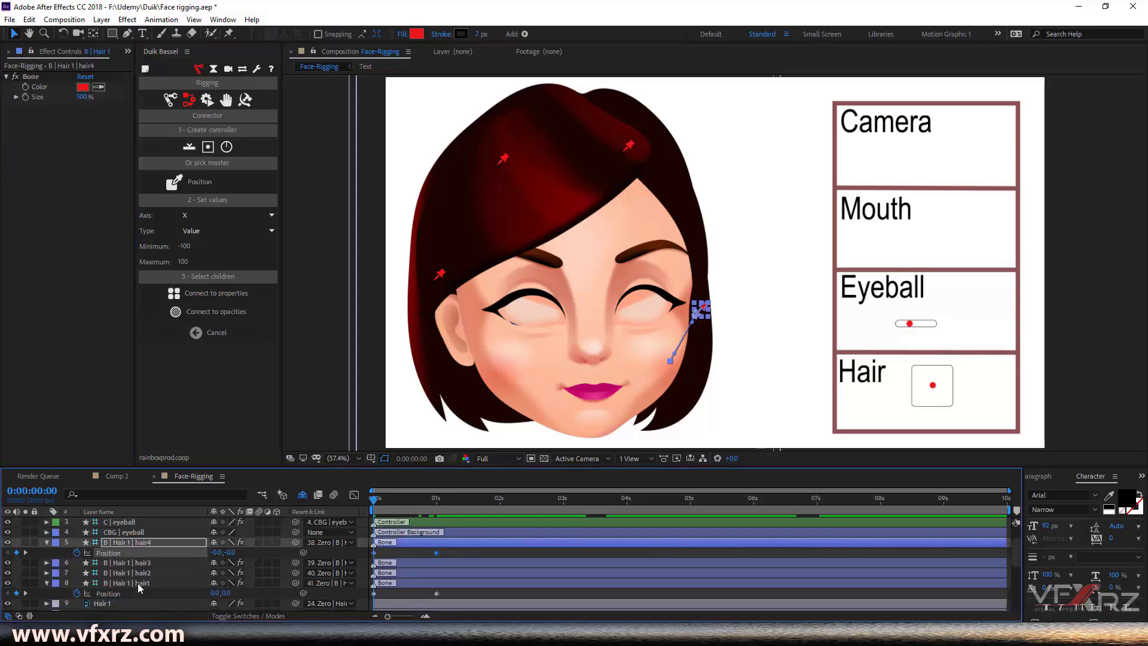
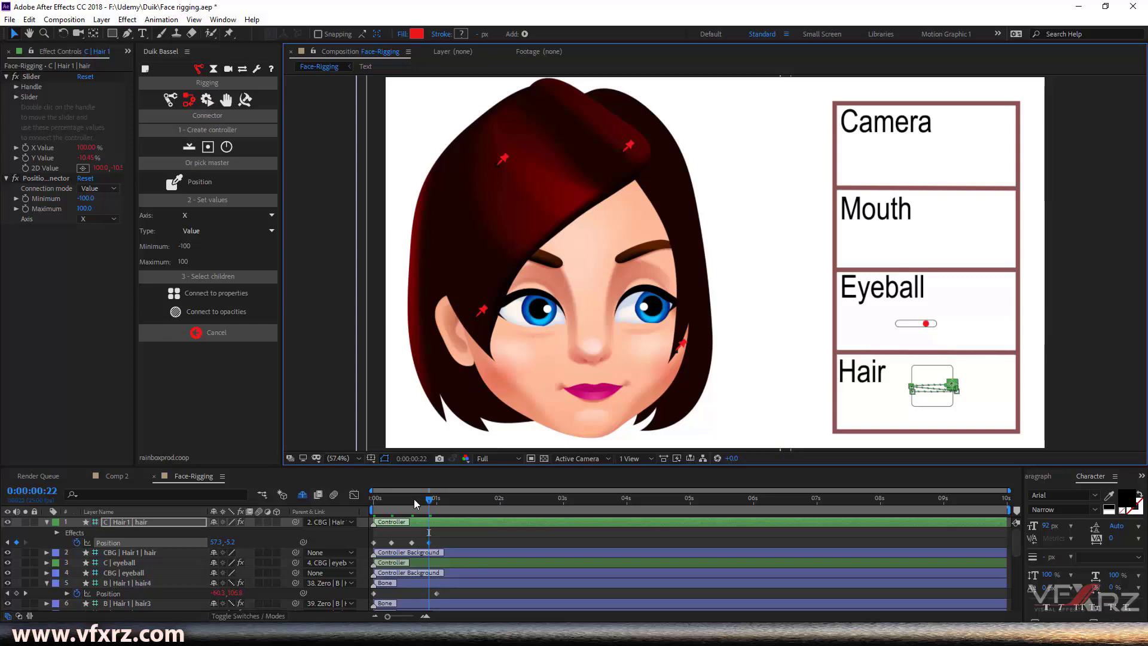
# - Keyframe the hair controller at the left edge of its box at 0:00:01:04 and preview the hair motion from the start
pyautogui.moveTo(437, 507); pyautogui.dragTo(446, 506)
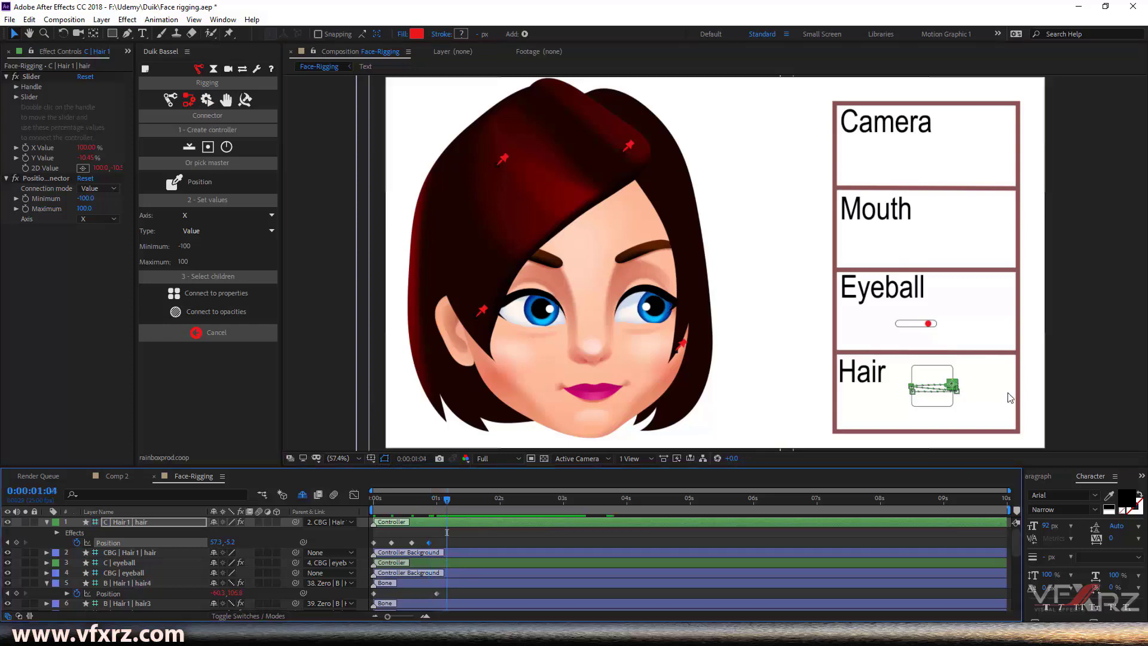
pyautogui.moveTo(953, 386); pyautogui.dragTo(911, 382)
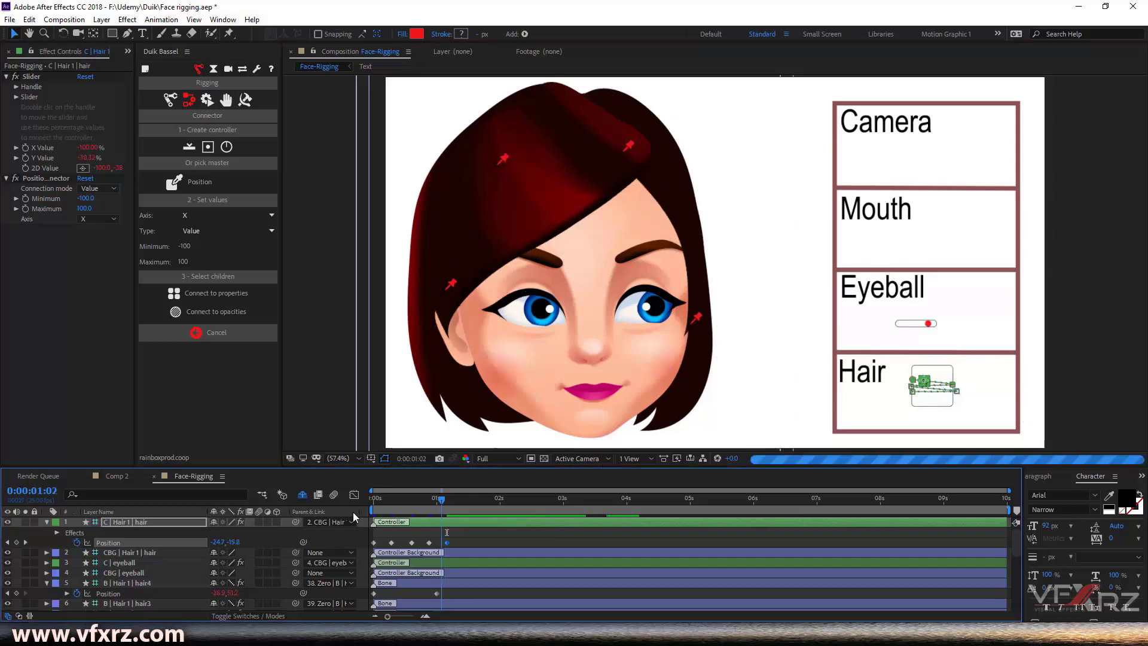
pyautogui.click(368, 508)
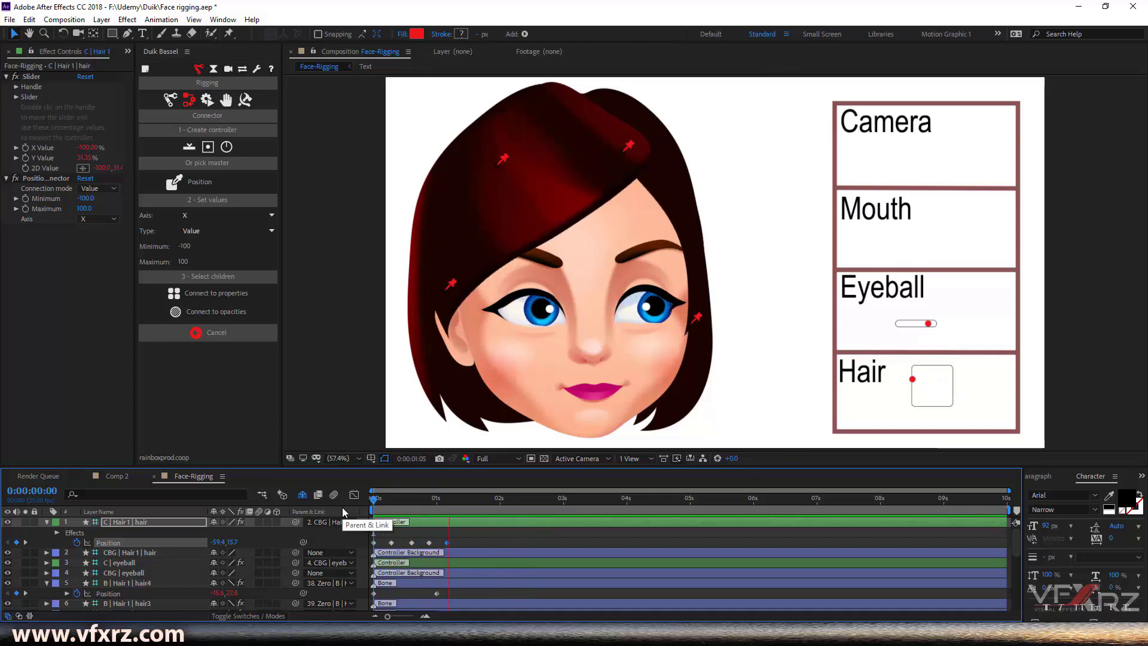
pyautogui.moveTo(455, 502); pyautogui.dragTo(377, 509)
pyautogui.press('Home')
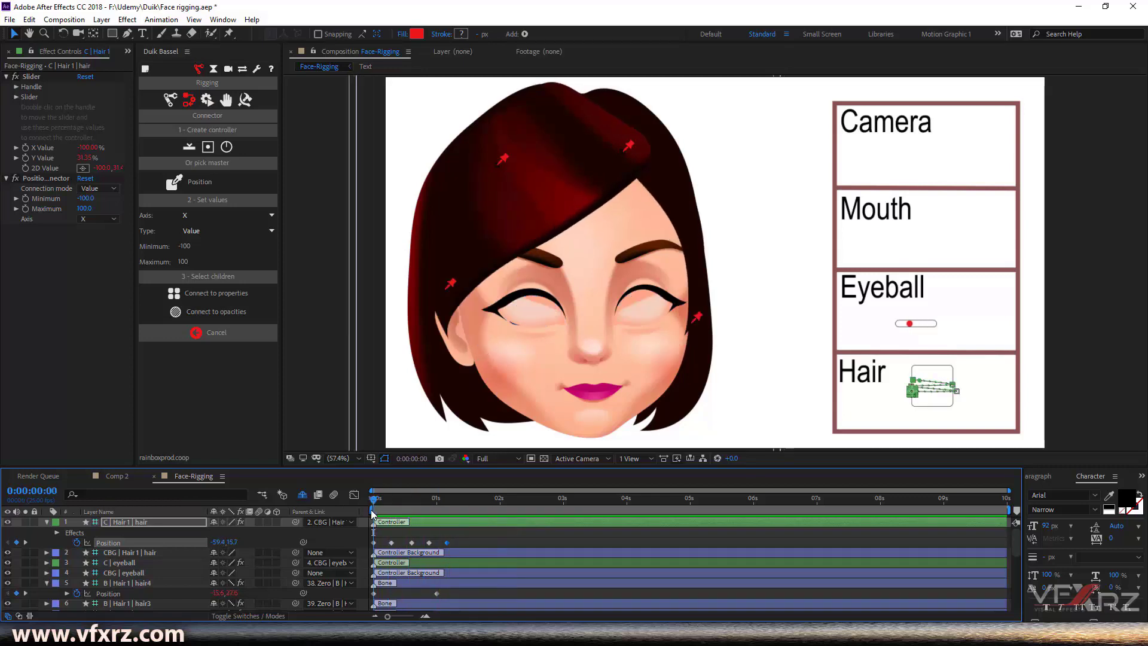
pyautogui.press('space')
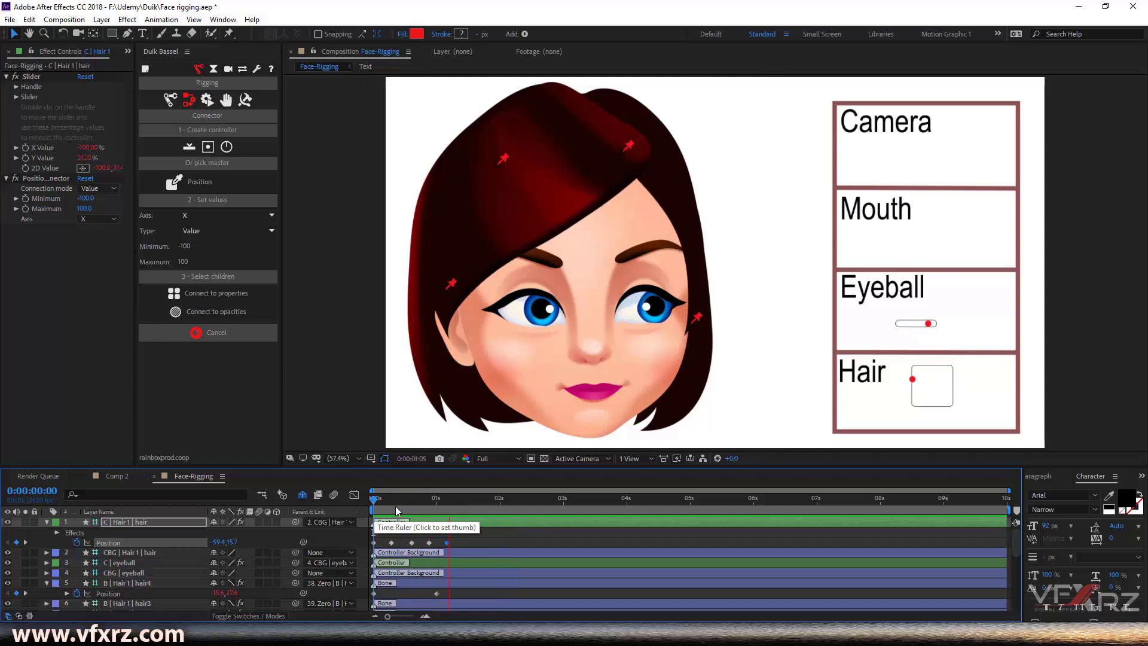
pyautogui.moveTo(410, 500); pyautogui.dragTo(348, 507)
pyautogui.press('space')
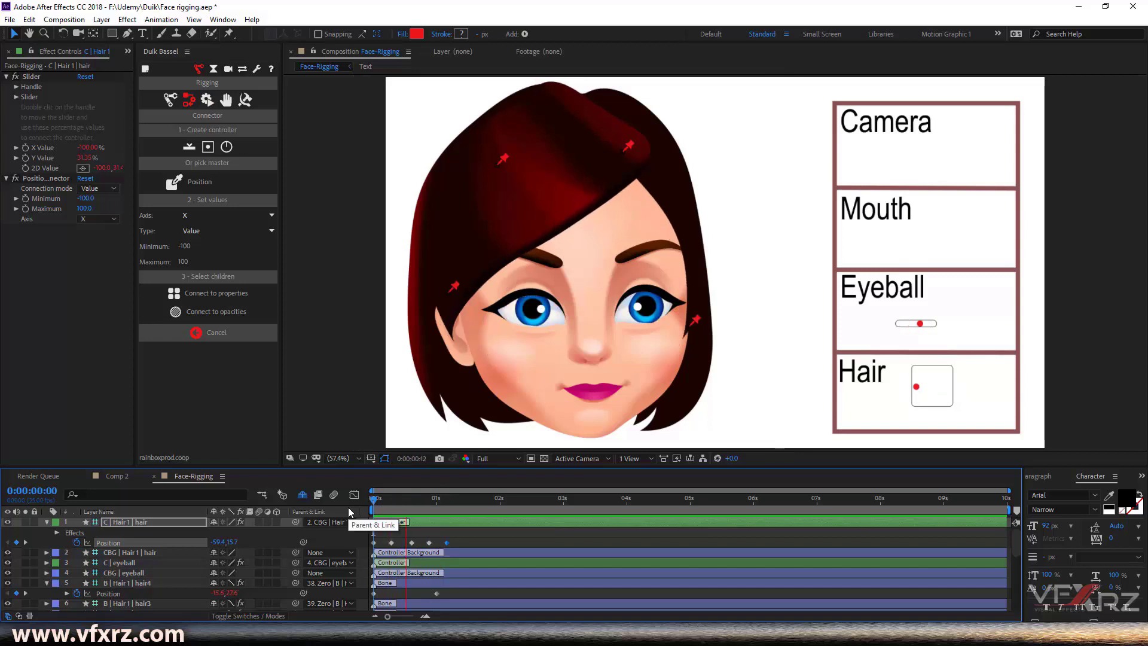
# - Delete all of the hair controller's Position keyframes except the first one
pyautogui.click(393, 499)
pyautogui.moveTo(458, 537); pyautogui.dragTo(394, 546)
pyautogui.press('Delete')
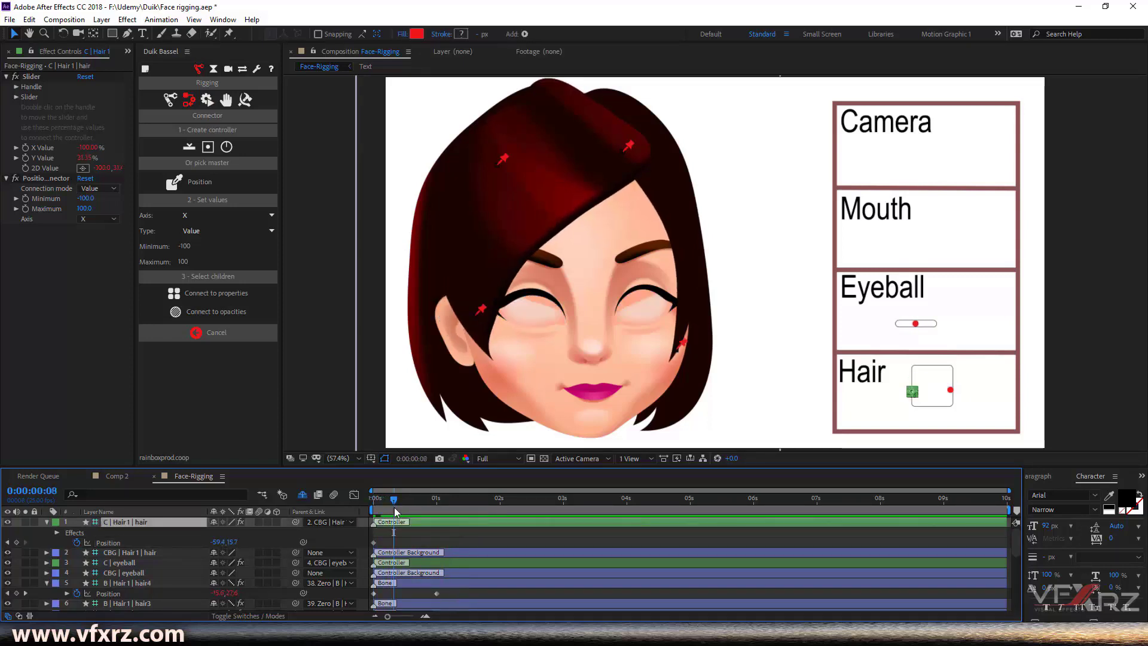
# - Move the hair controller past the right edge of its box to about 132.2, 0.0 at 0:00:01:09, and preview the motion
pyautogui.moveTo(374, 505); pyautogui.dragTo(459, 510)
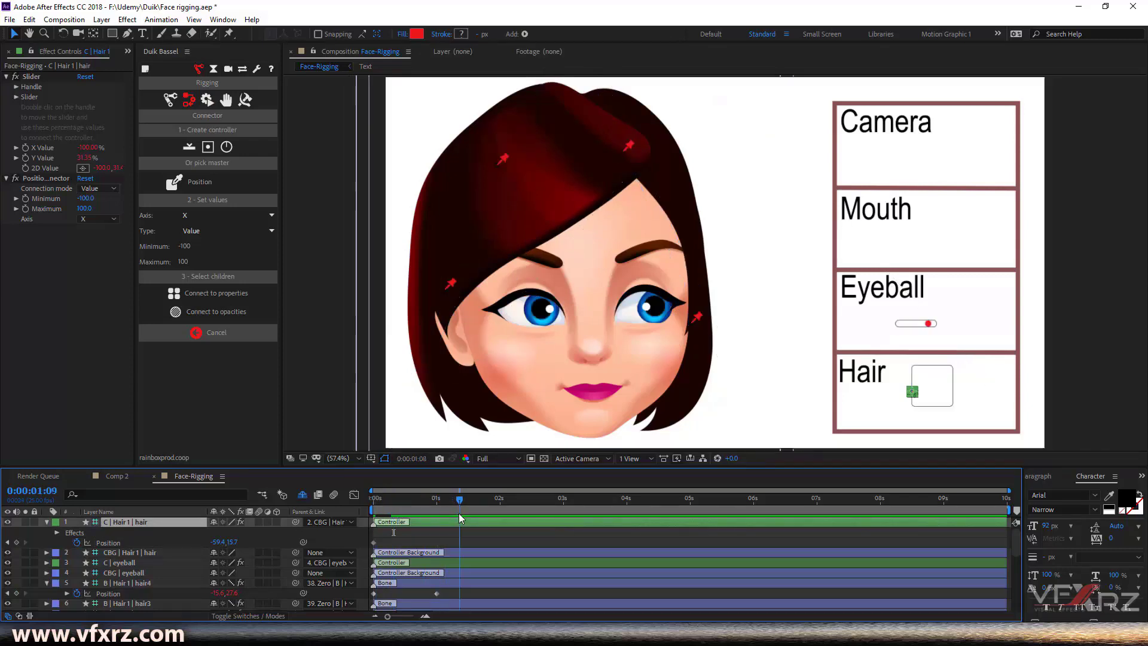
pyautogui.moveTo(912, 392); pyautogui.dragTo(978, 387)
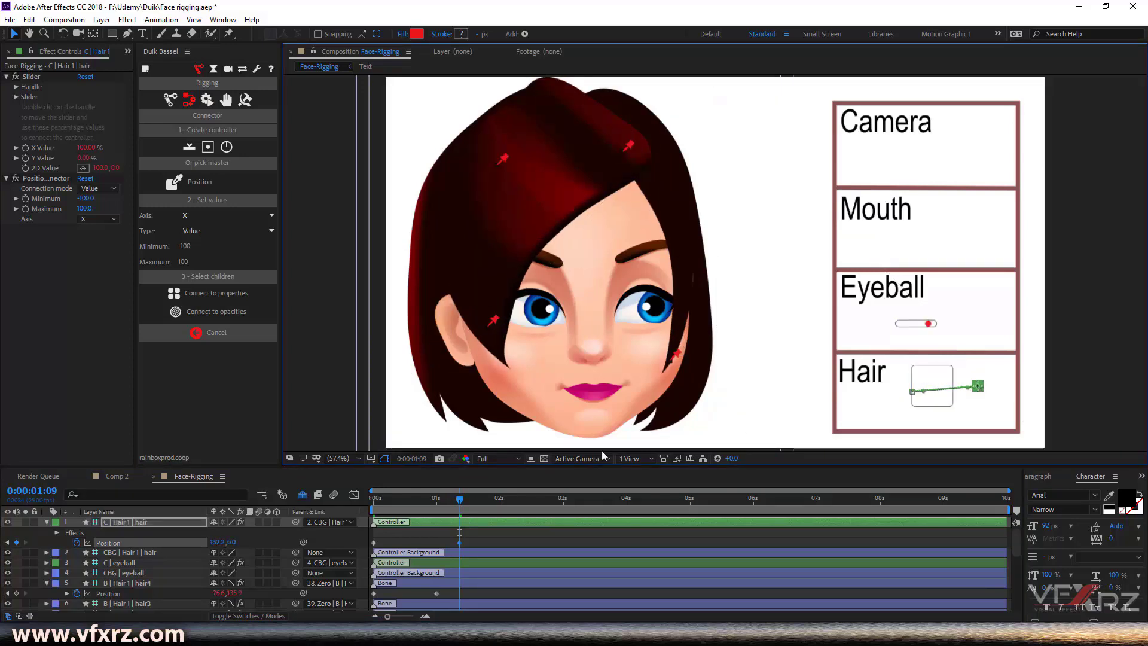
pyautogui.moveTo(449, 504); pyautogui.dragTo(362, 518)
pyautogui.press('Home')
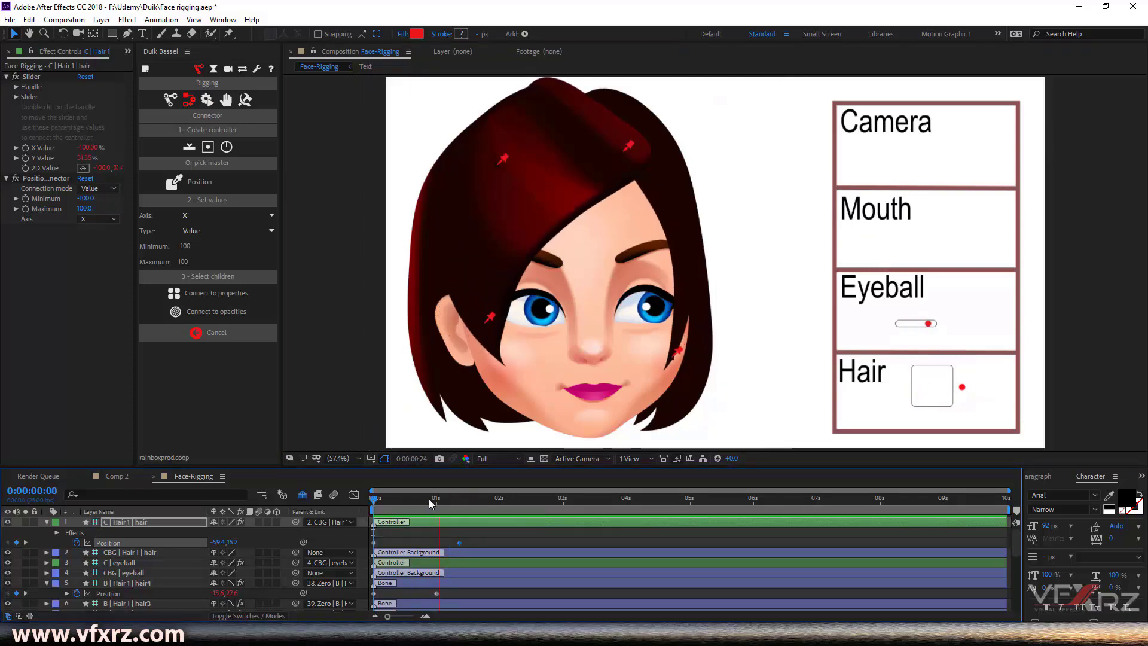
pyautogui.moveTo(435, 503); pyautogui.dragTo(457, 533)
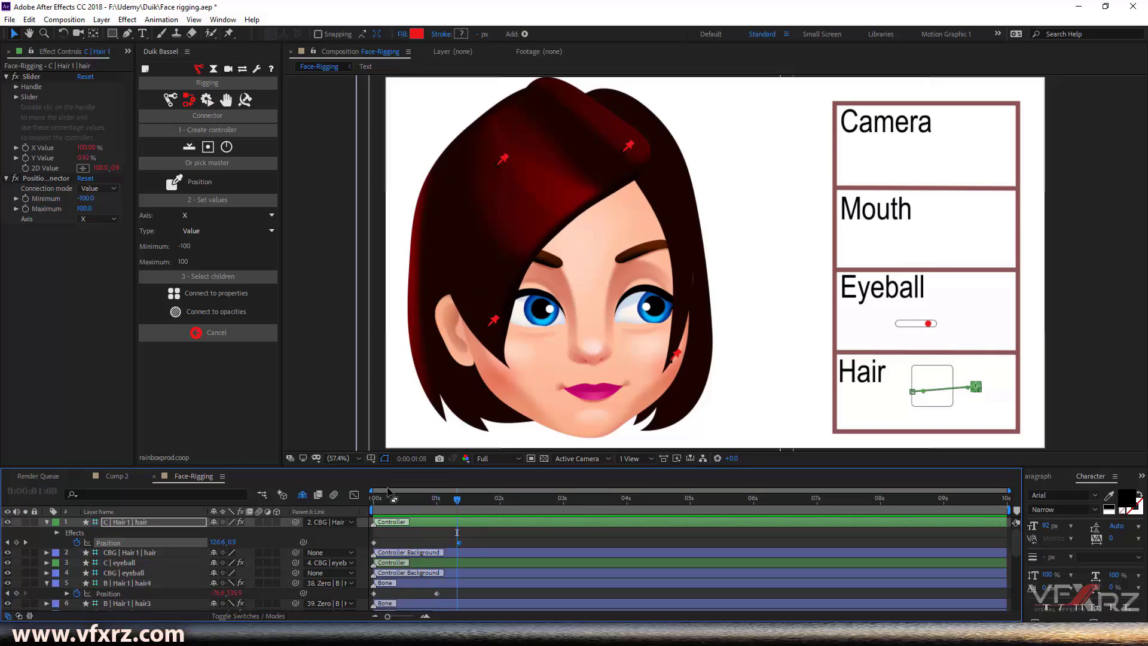
# - Compare the mouth shapes by toggling the Mouth, Mouth 2 and Mouth 3 layers, leaving only Mouth 3 visible
pyautogui.scroll(-2, 197, 586)
pyautogui.scroll(2, 179, 586)
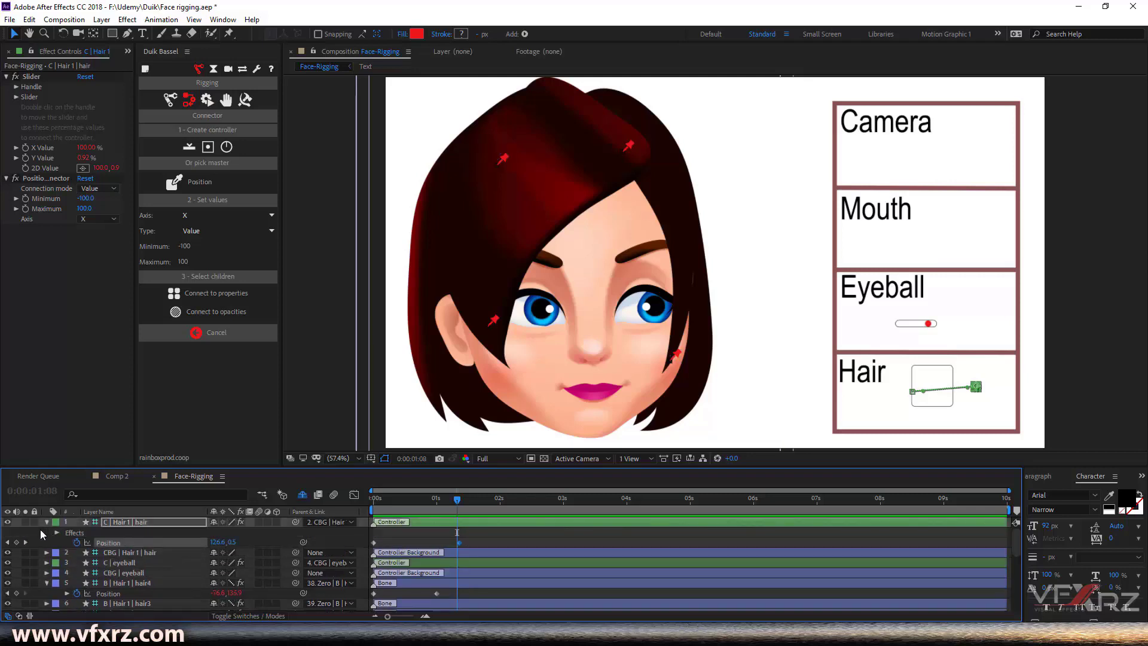
pyautogui.scroll(-4, 47, 553)
pyautogui.scroll(1, 53, 559)
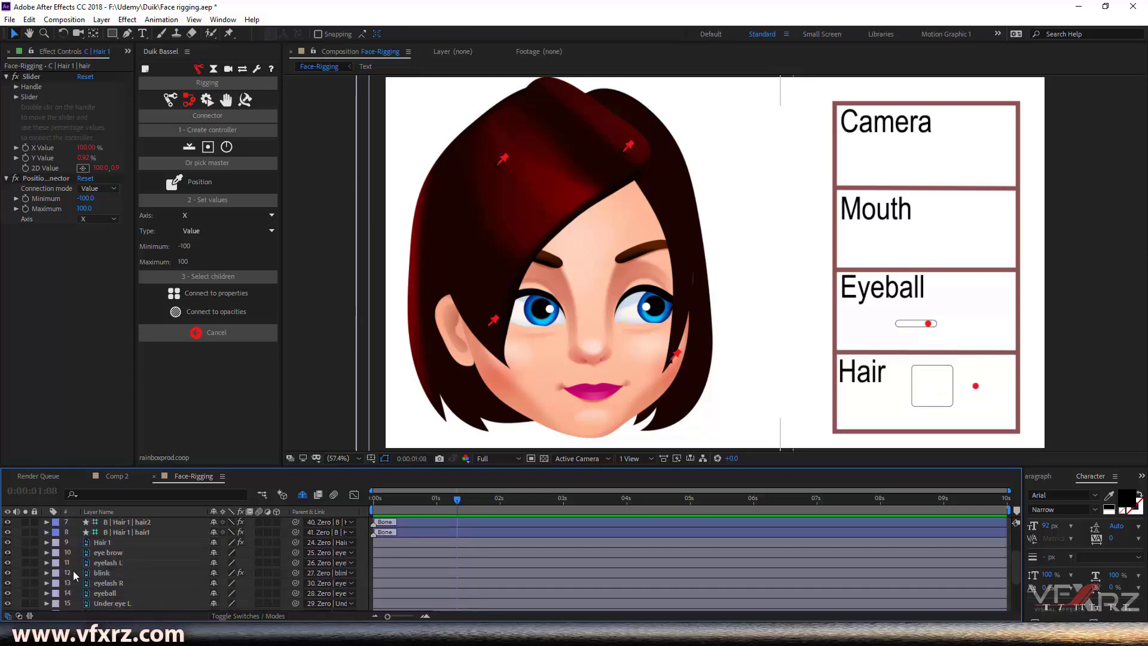
pyautogui.scroll(-3, 73, 570)
pyautogui.click(106, 564)
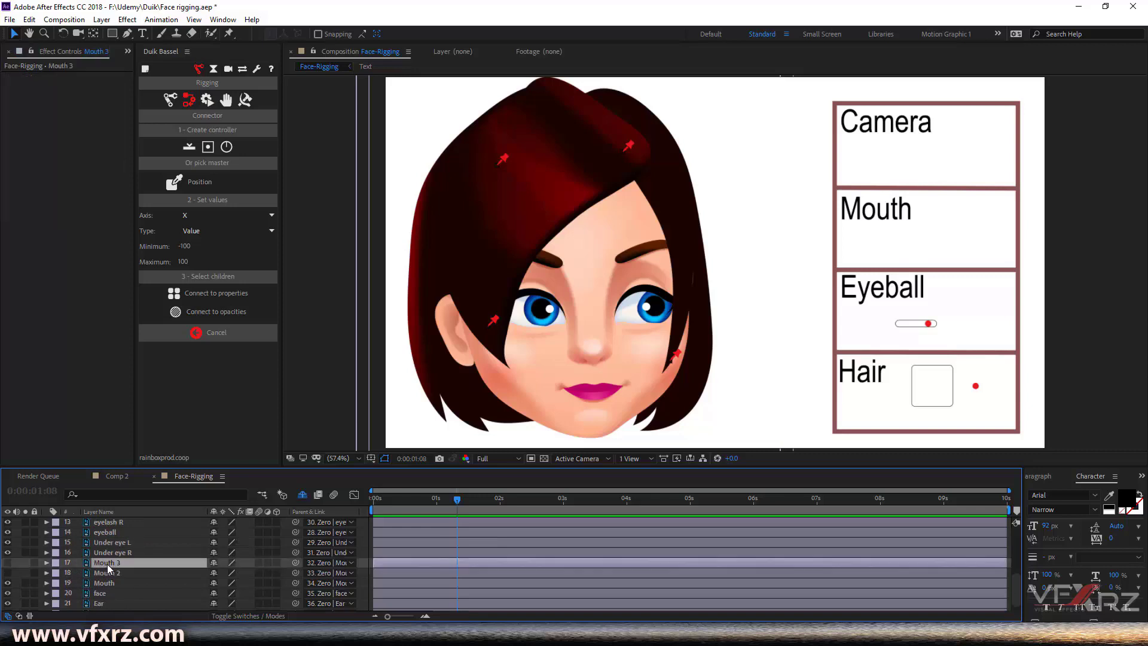
pyautogui.click(107, 572)
pyautogui.click(111, 582)
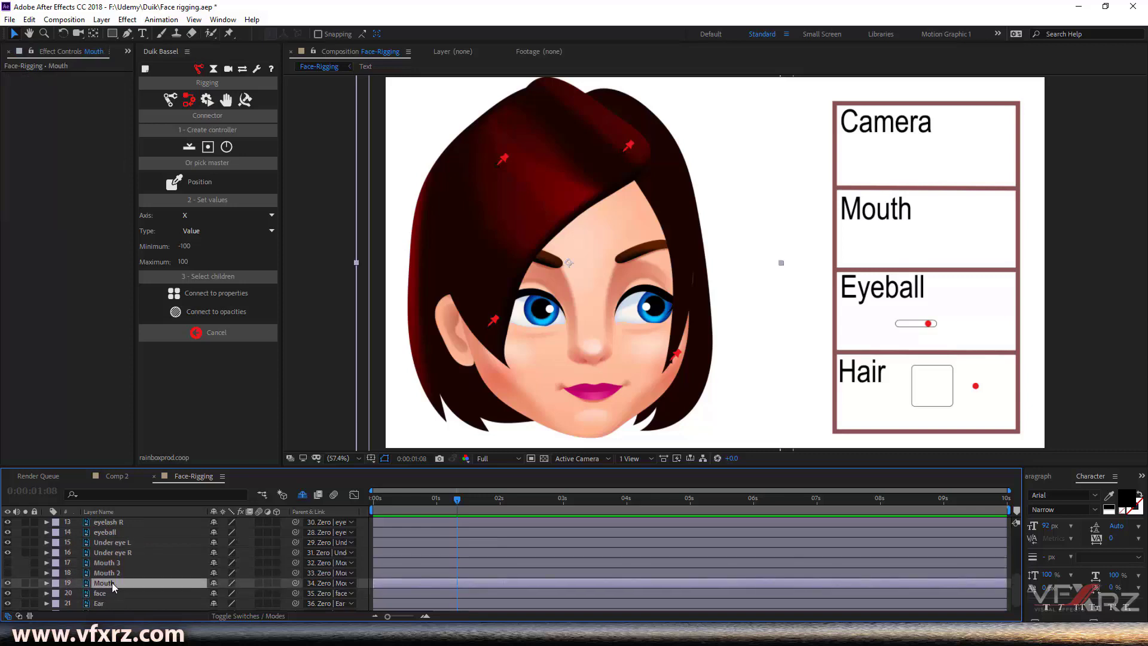
pyautogui.click(8, 572)
pyautogui.click(9, 582)
pyautogui.click(8, 563)
pyautogui.click(8, 572)
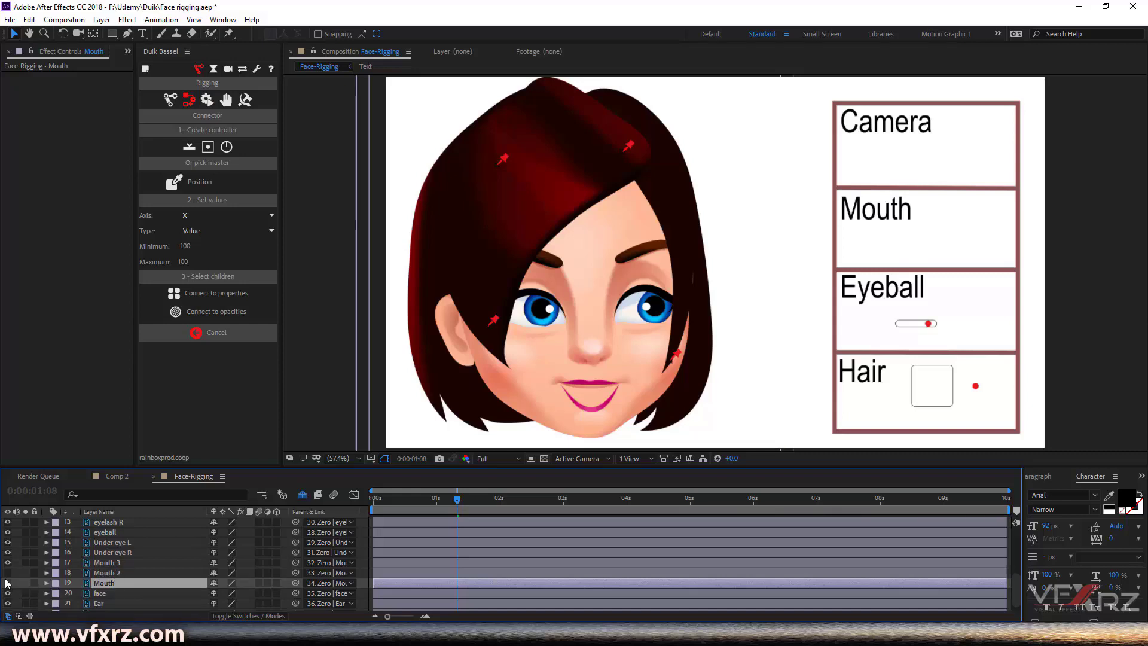
# - Make the Mouth 2 and Mouth layers visible together with Mouth 3
pyautogui.click(113, 573)
pyautogui.click(122, 563)
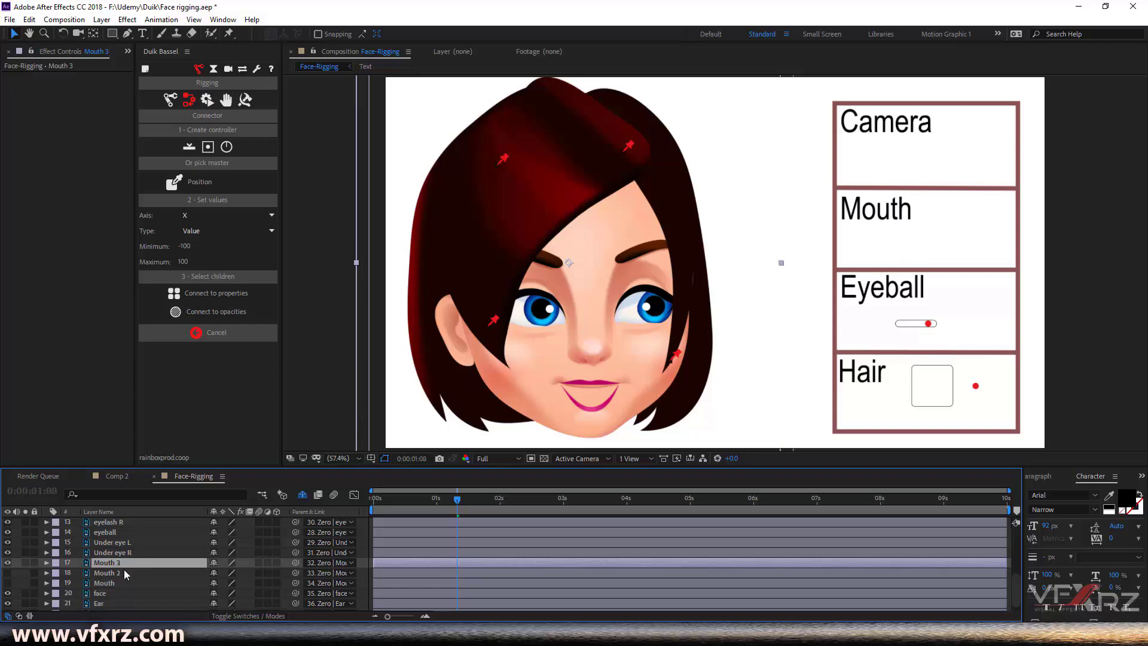
pyautogui.click(128, 573)
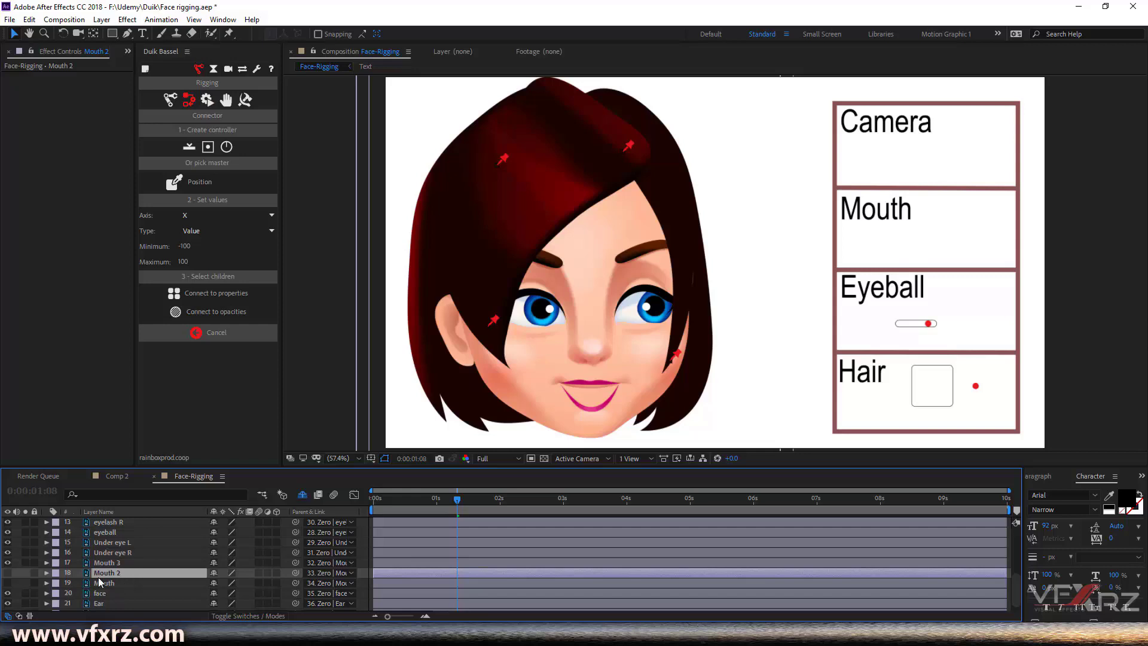
pyautogui.moveTo(8, 573); pyautogui.dragTo(9, 583)
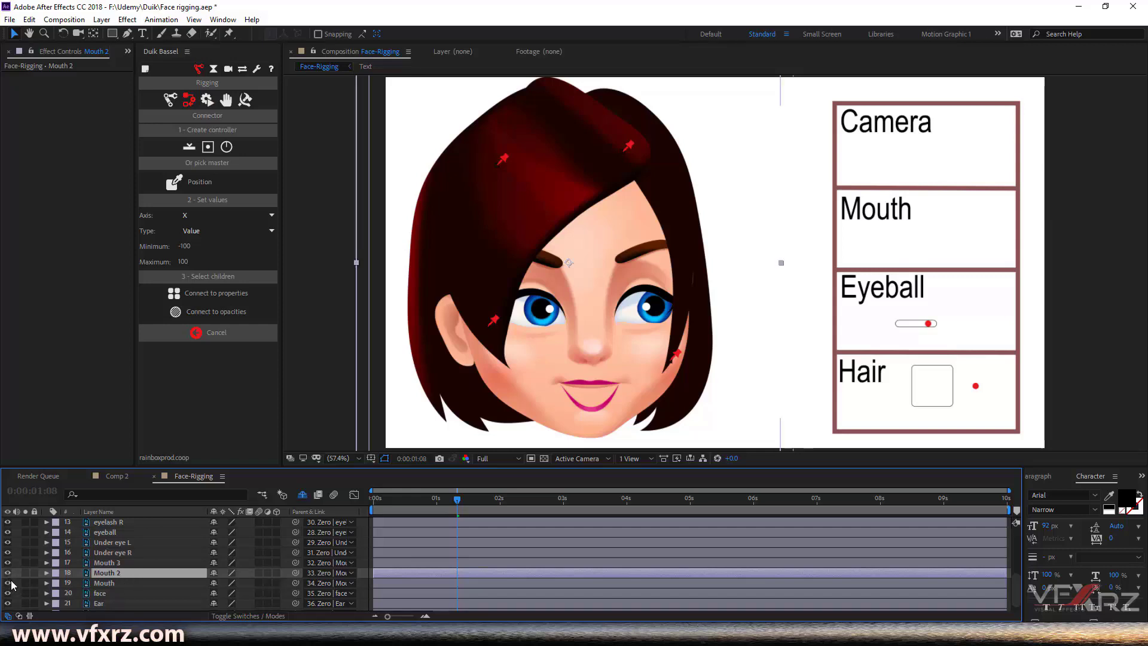
pyautogui.click(8, 583)
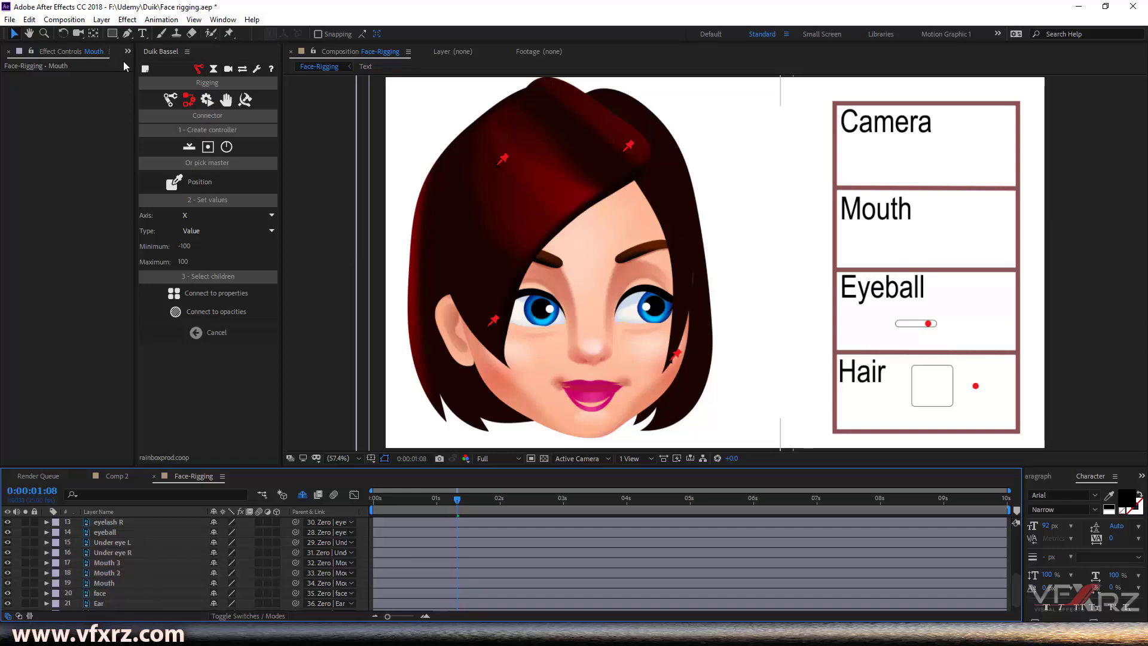
# - Create a Duik slider controller and move its CBG | Slider background into the Mouth box
pyautogui.click(189, 147)
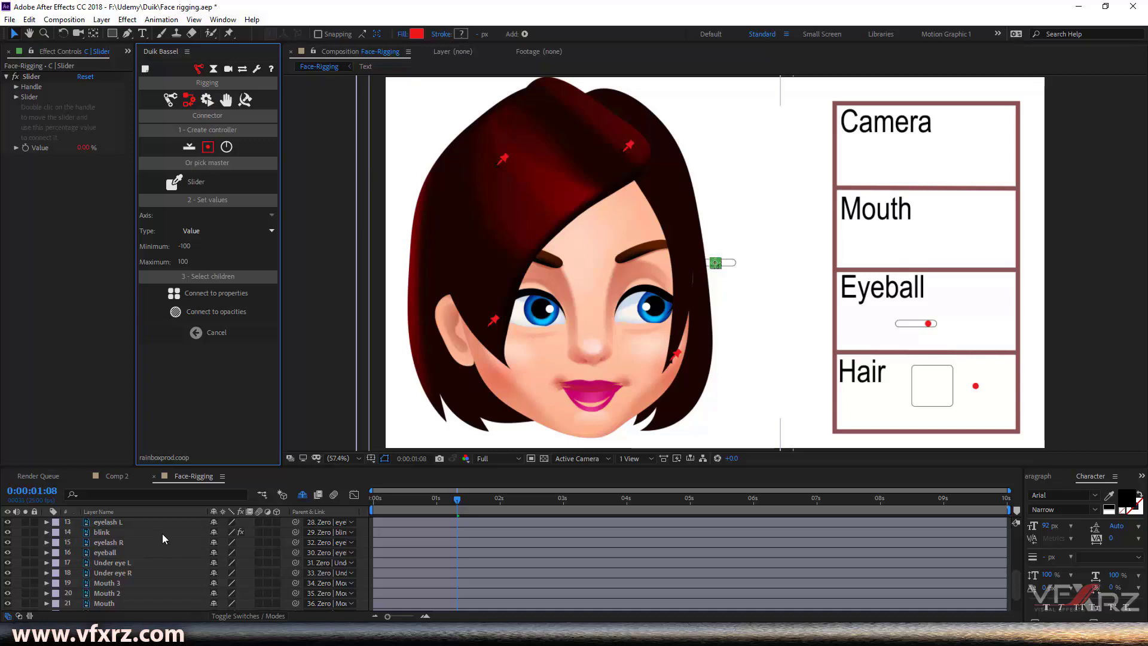
pyautogui.scroll(5, 158, 535)
pyautogui.click(139, 531)
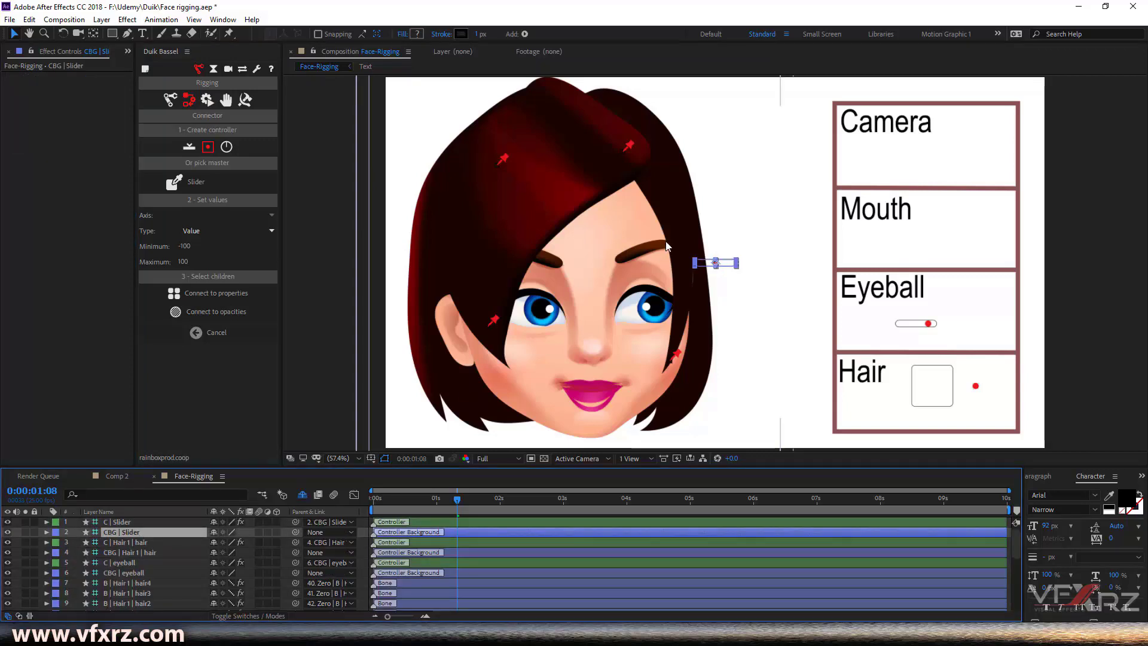
pyautogui.moveTo(872, 238); pyautogui.dragTo(931, 237)
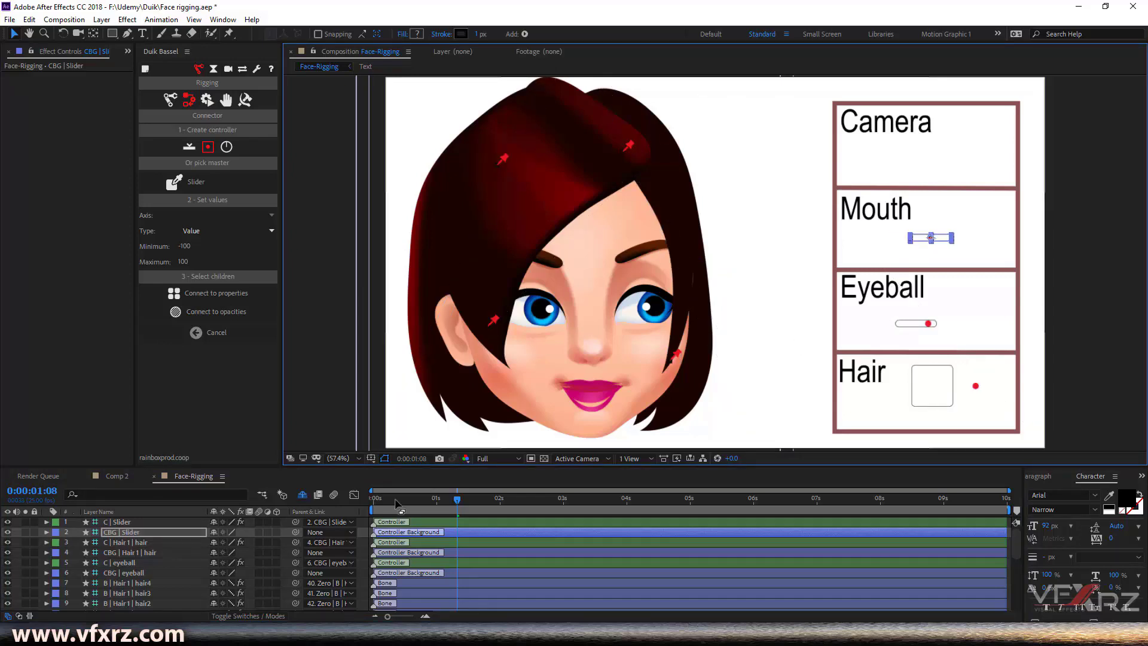
# - Pick the C | Slider controller as the Connector master and select the Mouth 3, Mouth 2 and Mouth layers as children
pyautogui.click(134, 522)
pyautogui.click(200, 184)
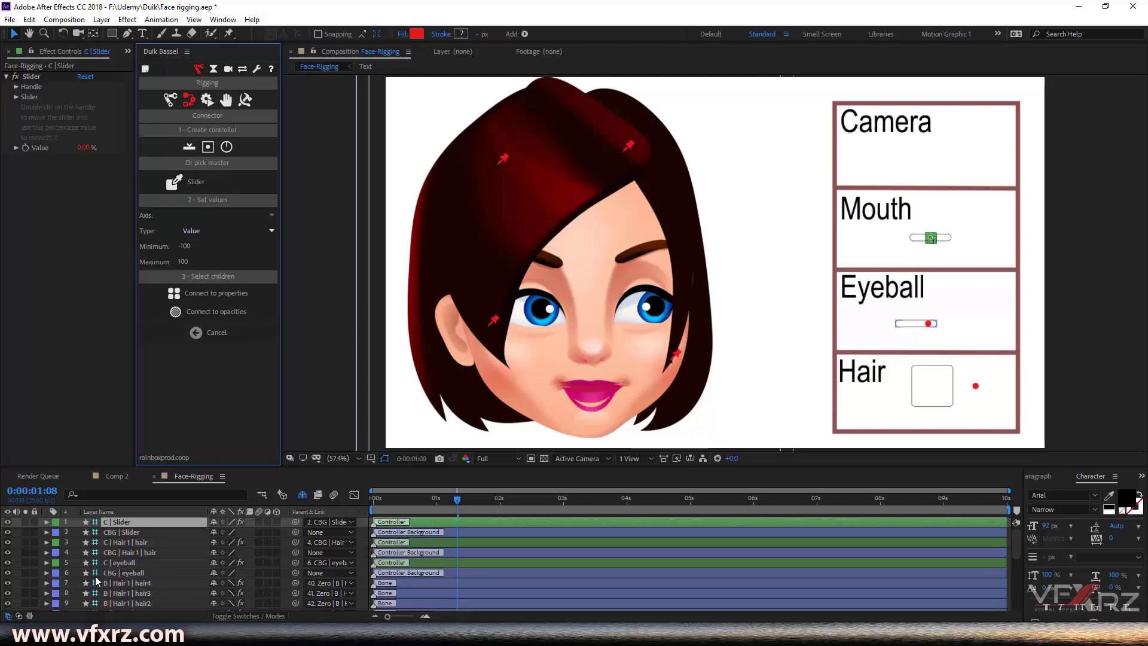
pyautogui.scroll(-5, 105, 574)
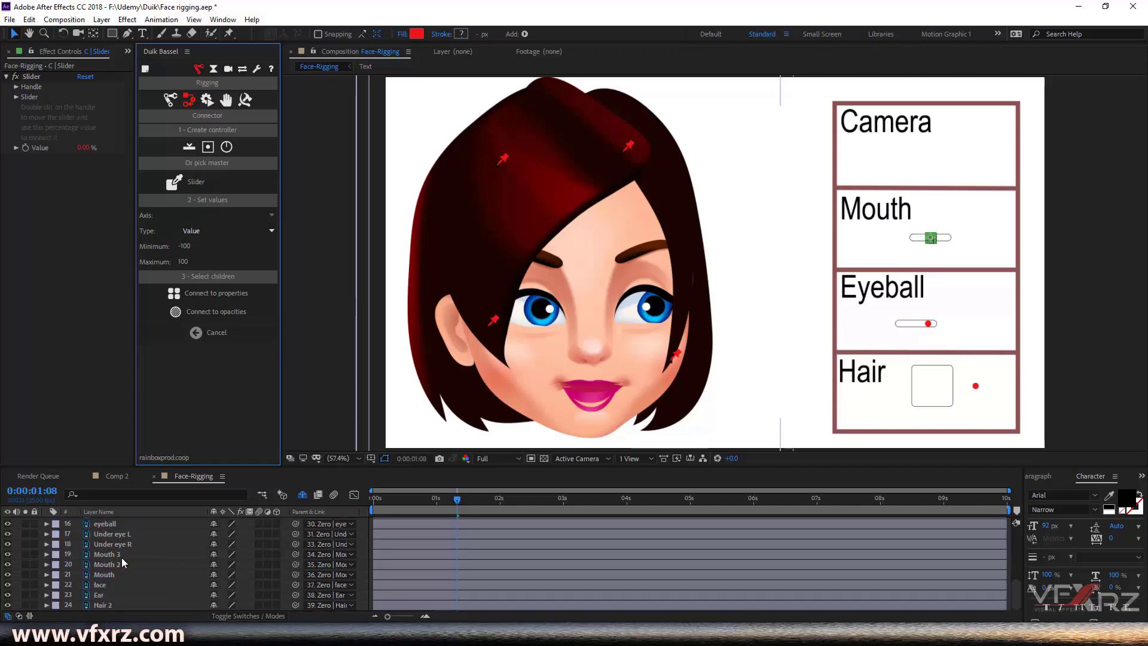
pyautogui.click(122, 559)
pyautogui.keyDown('shift'); pyautogui.click(114, 574); pyautogui.keyUp('shift')
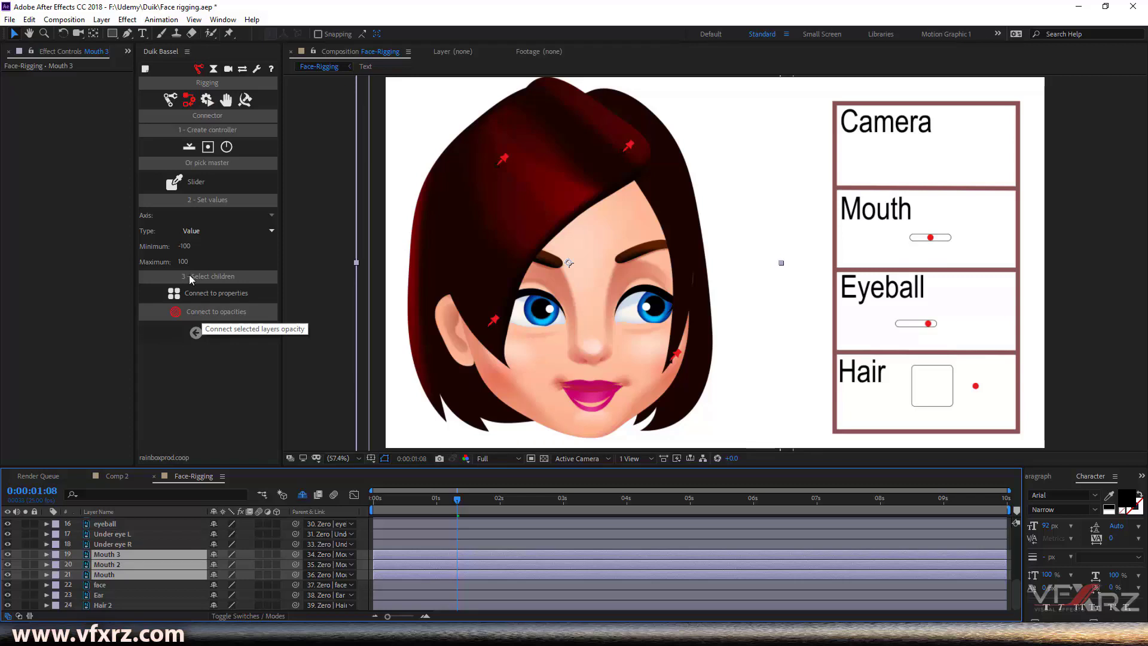
# - Set the Connector minimum to 0 and connect the opacities of the three selected mouth layers to the slider
pyautogui.click(183, 245)
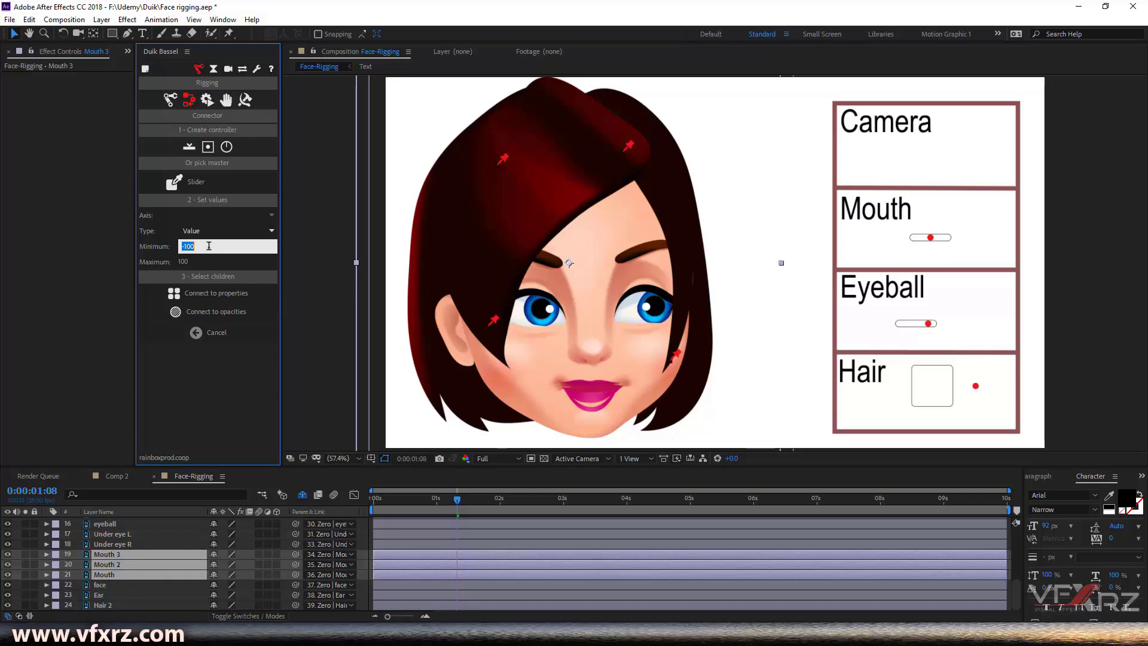
pyautogui.write('0')
pyautogui.click(171, 249)
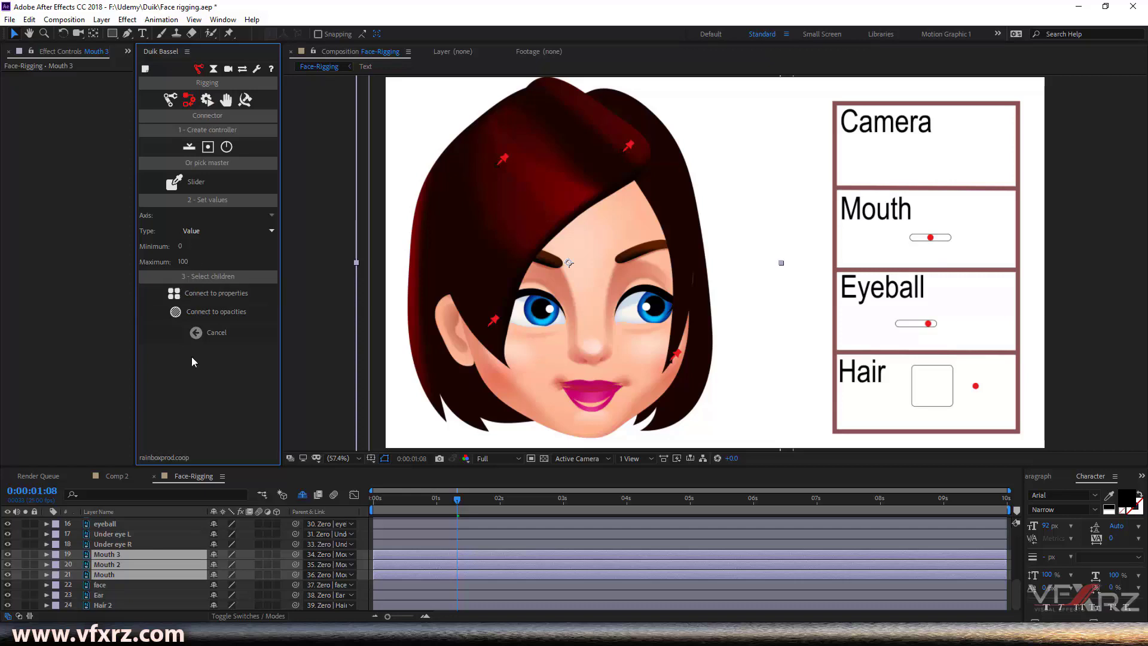
pyautogui.click(216, 311)
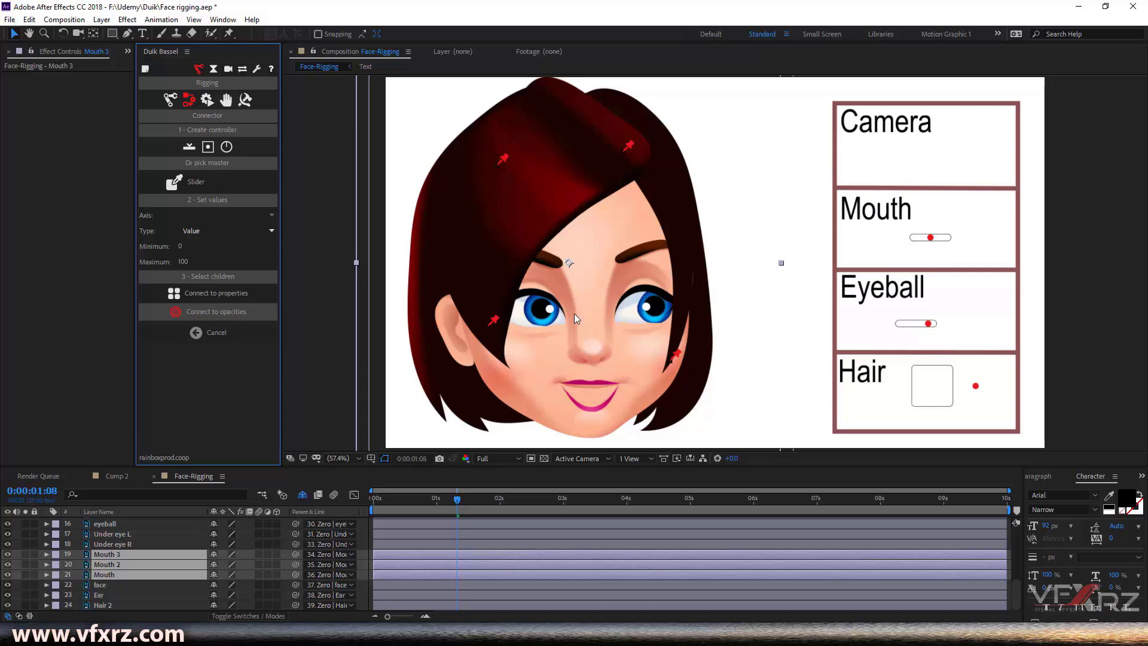
# - Test the mouth slider by moving its handle toward the right end and back to just right of center
pyautogui.click(930, 238)
pyautogui.click(930, 238)
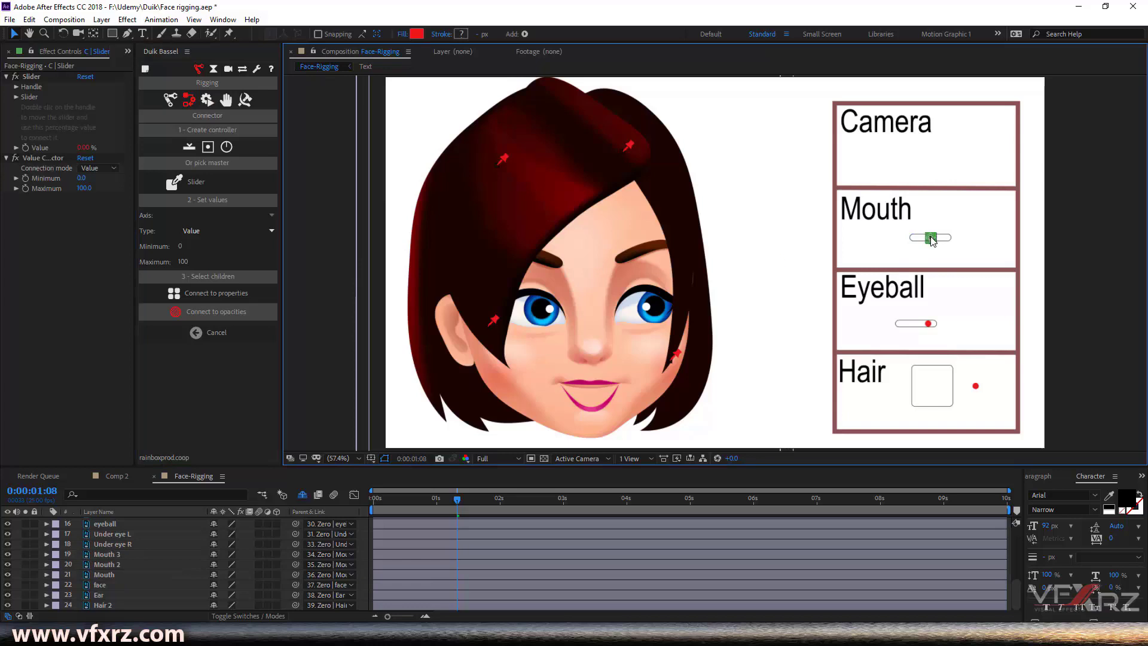
pyautogui.scroll(5, 242, 524)
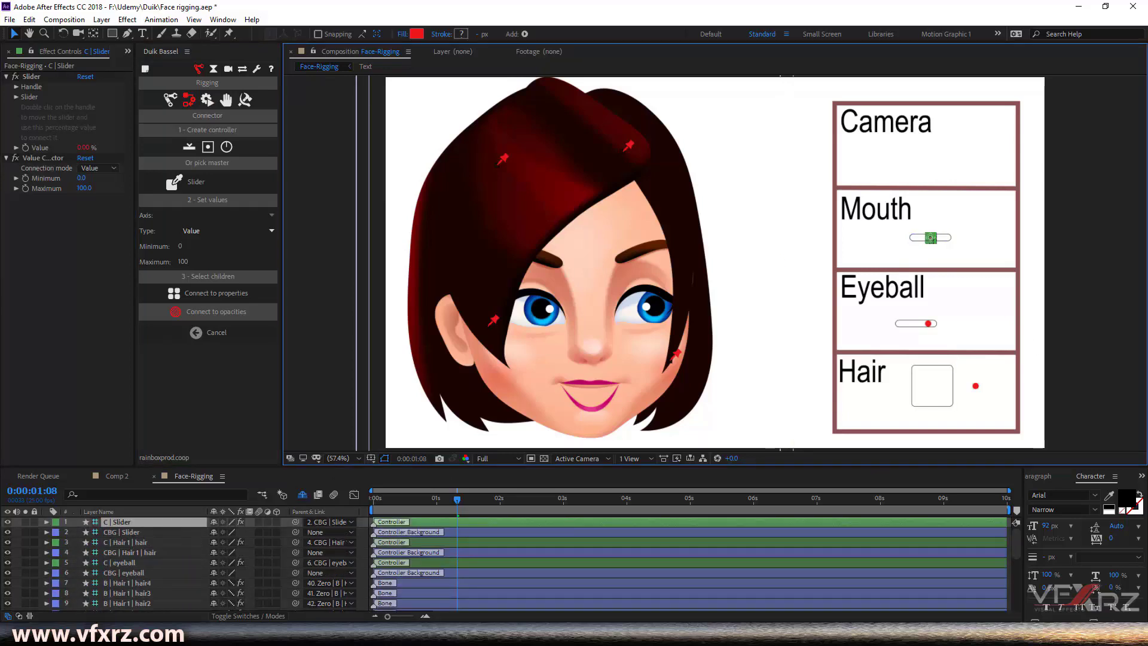
pyautogui.moveTo(932, 239); pyautogui.dragTo(945, 239)
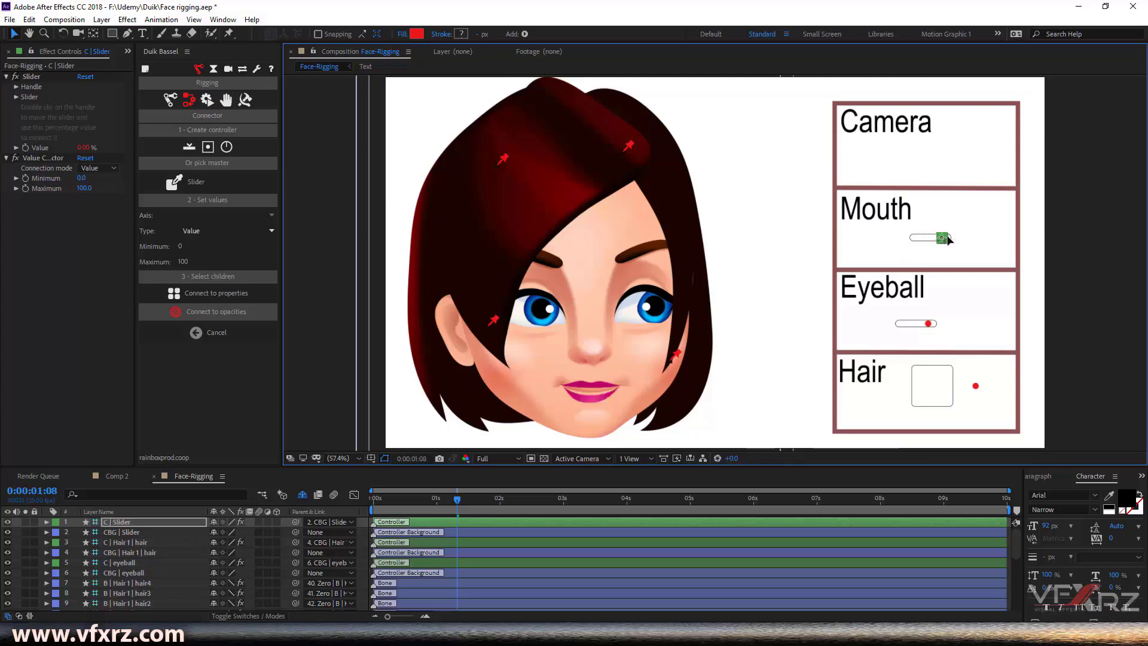
pyautogui.moveTo(945, 237); pyautogui.dragTo(935, 243)
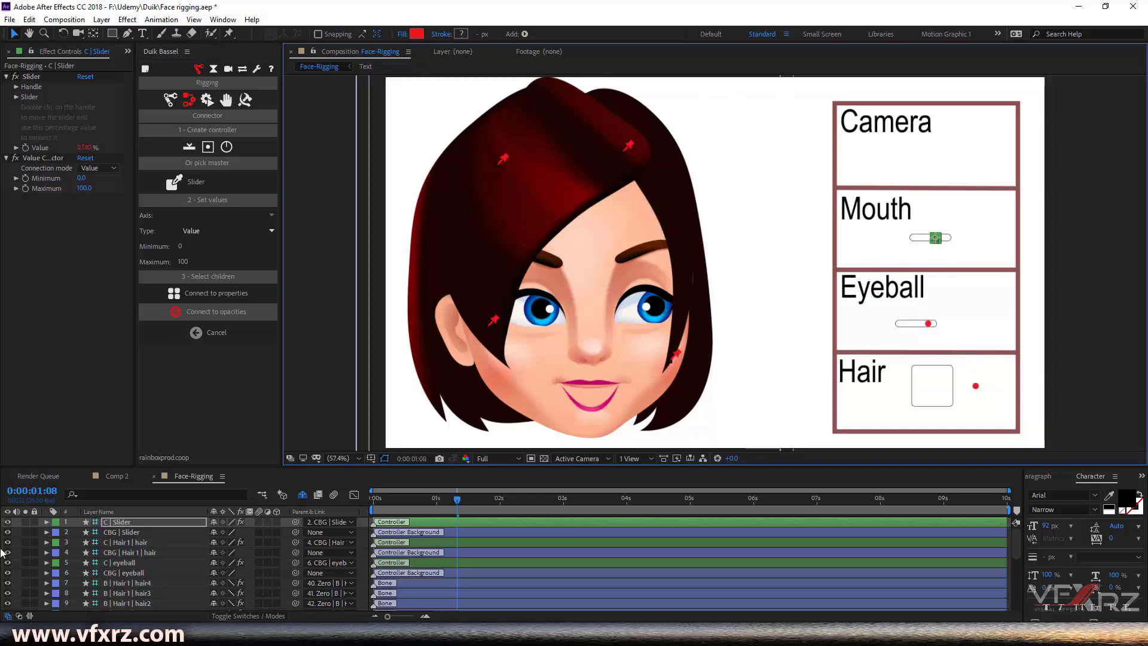
# - Reveal the C | Slider transform properties and enable Position keyframing, with the keyframe at the start of the timeline
pyautogui.click(47, 523)
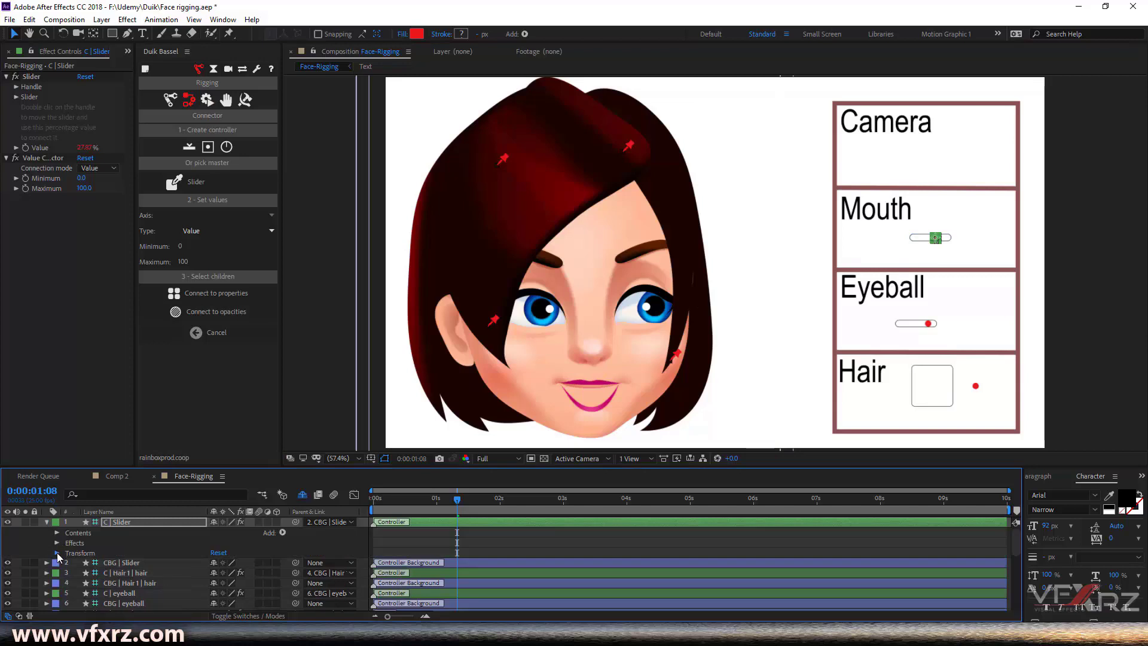
pyautogui.click(56, 552)
pyautogui.click(76, 574)
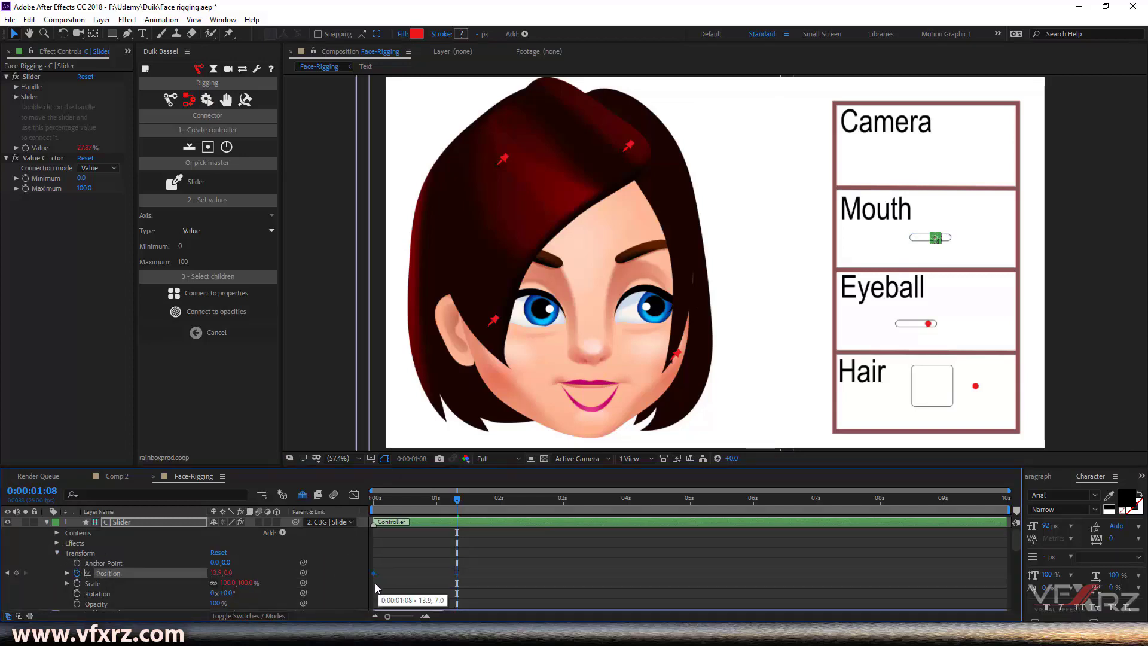
# - Keyframe the mouth slider handle near the track's right end at frame 4, at the track's centre at frame 8, and past its right end at frame 12
pyautogui.click(381, 504)
pyautogui.moveTo(382, 502); pyautogui.dragTo(384, 503)
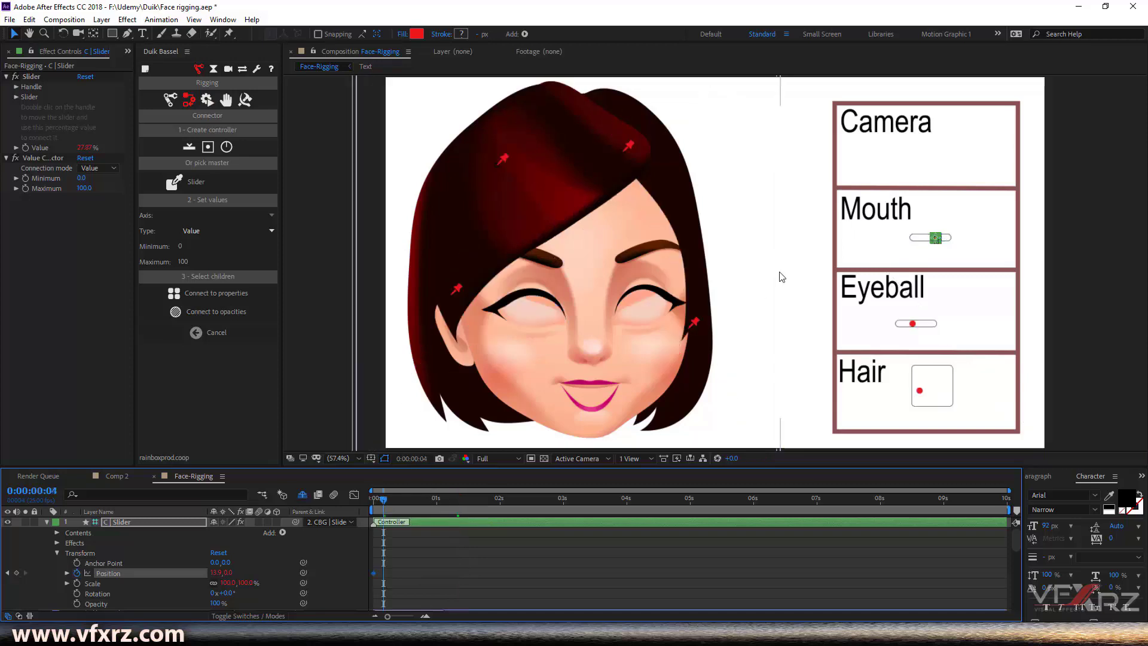
pyautogui.moveTo(936, 239); pyautogui.dragTo(942, 238)
pyautogui.moveTo(383, 499); pyautogui.dragTo(393, 499)
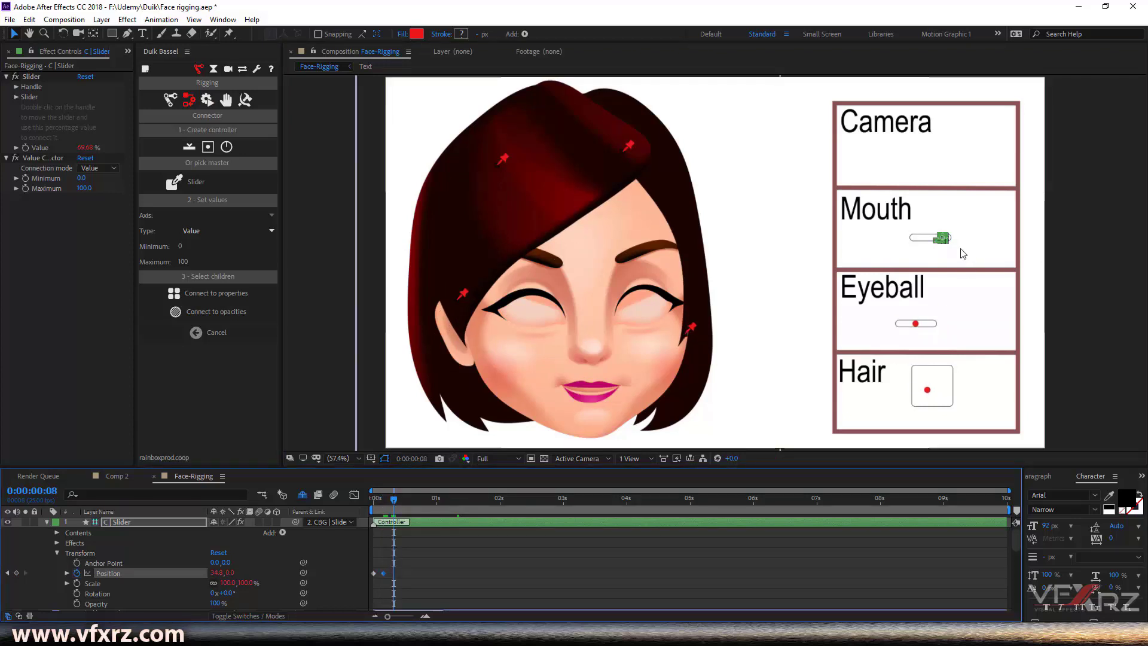
pyautogui.moveTo(942, 239); pyautogui.dragTo(934, 239)
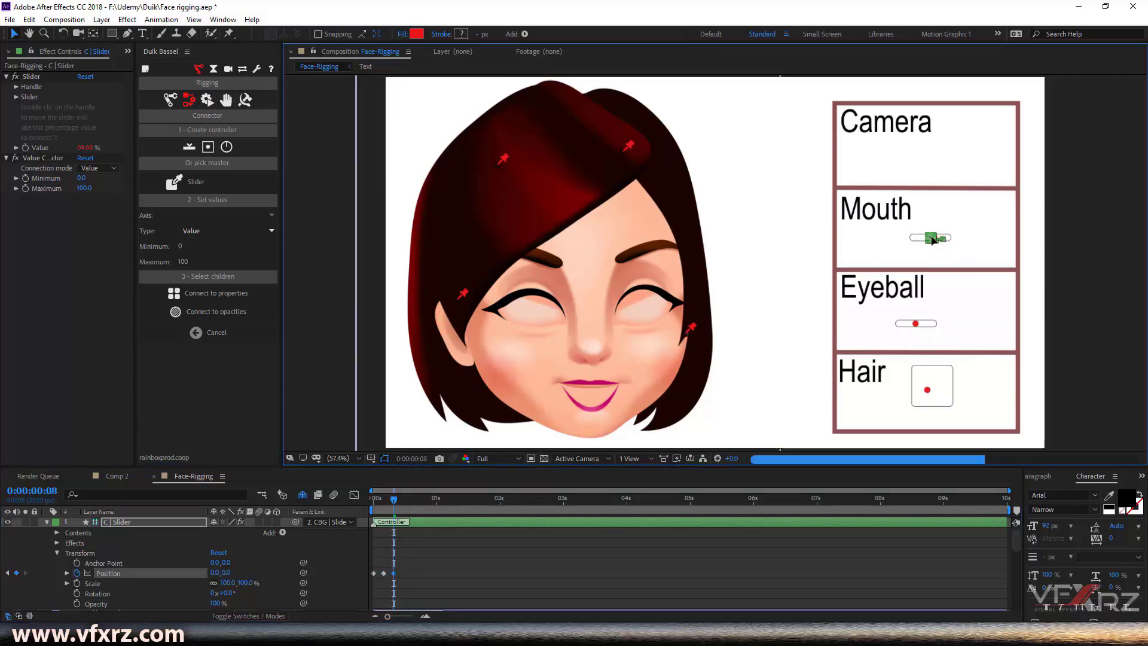
pyautogui.click(405, 508)
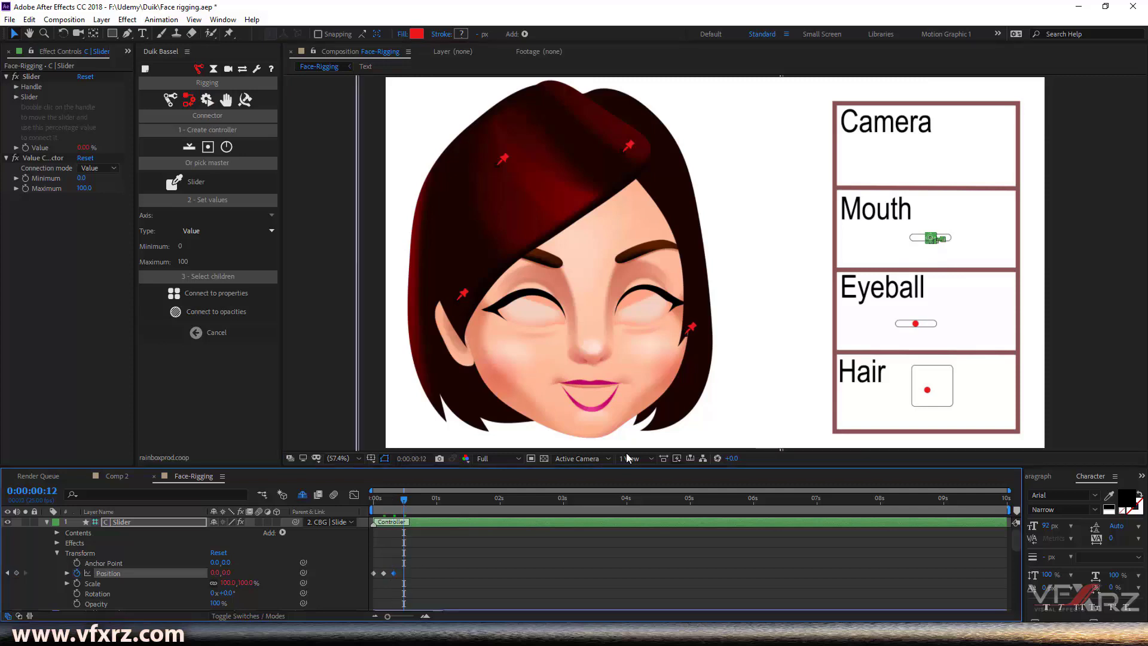
pyautogui.moveTo(931, 240); pyautogui.dragTo(962, 241)
# - Play back the mouth slider animation from the start of the timeline
pyautogui.moveTo(396, 509); pyautogui.dragTo(354, 504)
pyautogui.press('space')
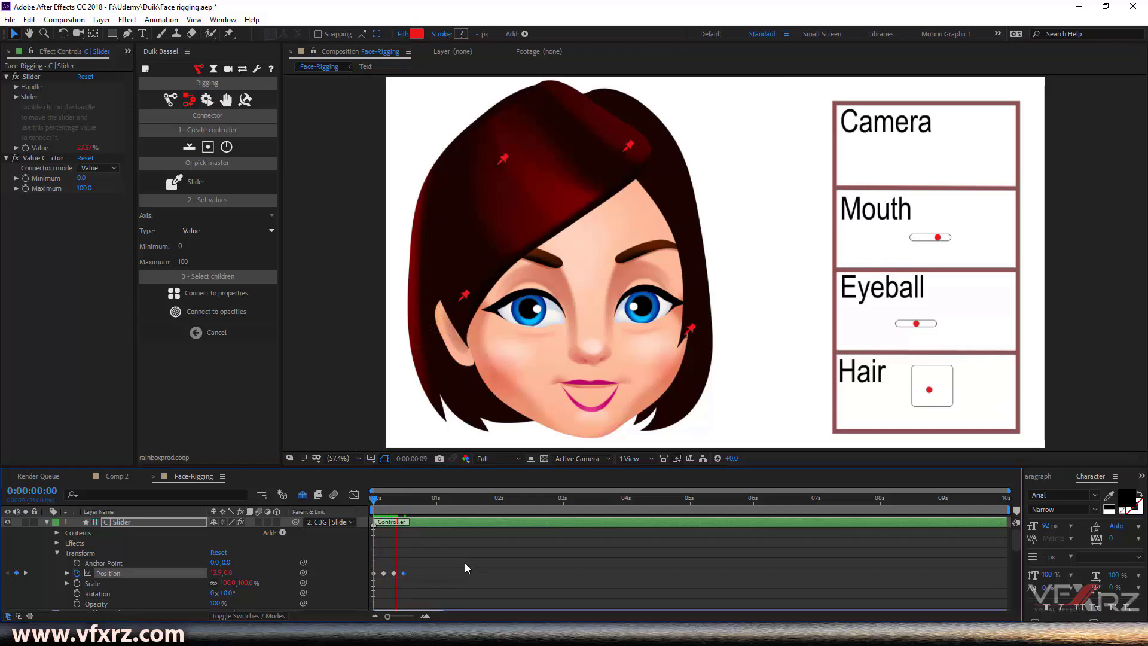
pyautogui.moveTo(407, 500); pyautogui.dragTo(361, 510)
pyautogui.press('space')
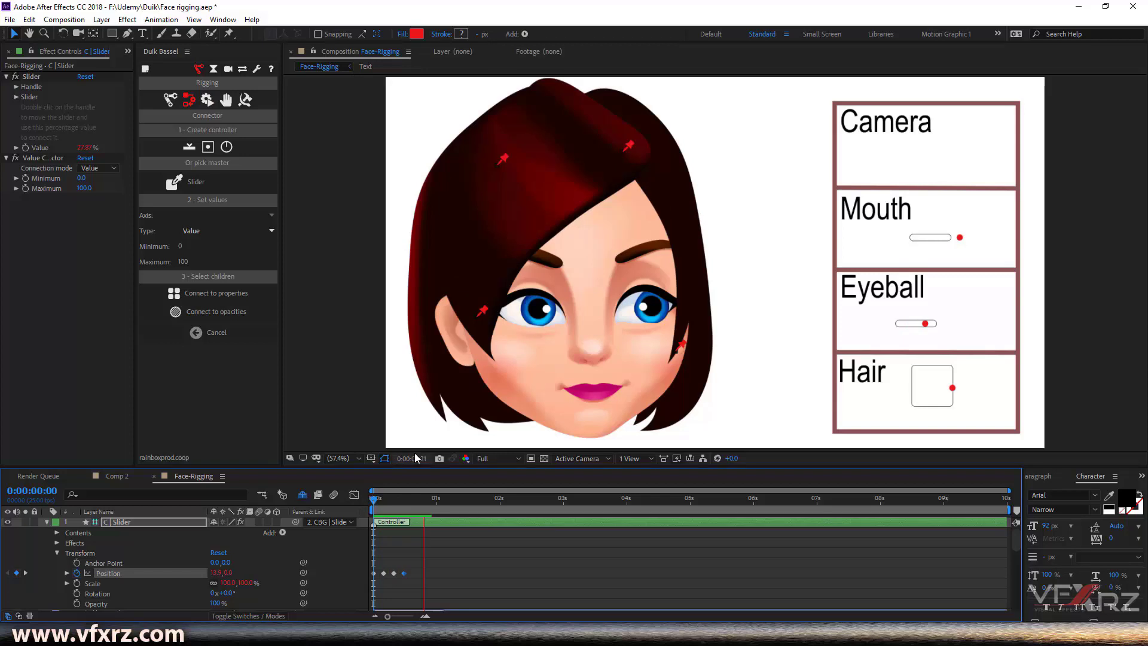
pyautogui.press('space')
# - Duplicate the mouth slider's four Position keyframes, placing the copies from about frame 16 onward
pyautogui.moveTo(421, 568); pyautogui.dragTo(369, 577)
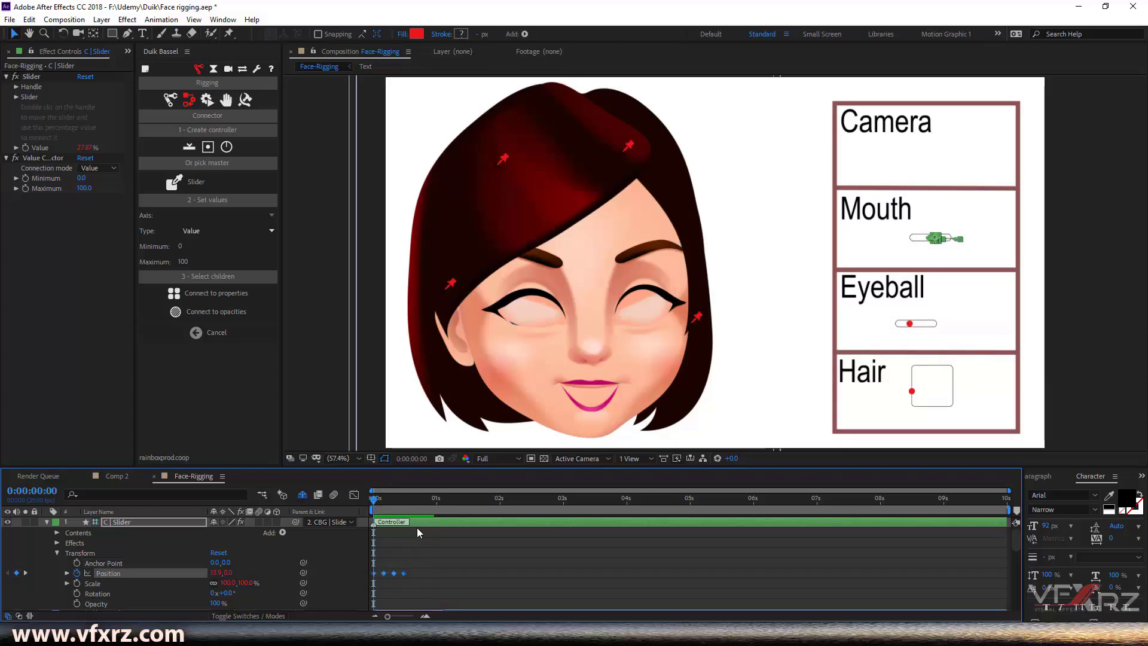
pyautogui.click(414, 500)
pyautogui.hotkey('ctrl', 'v')
pyautogui.moveTo(414, 502); pyautogui.dragTo(356, 522)
pyautogui.click(465, 551)
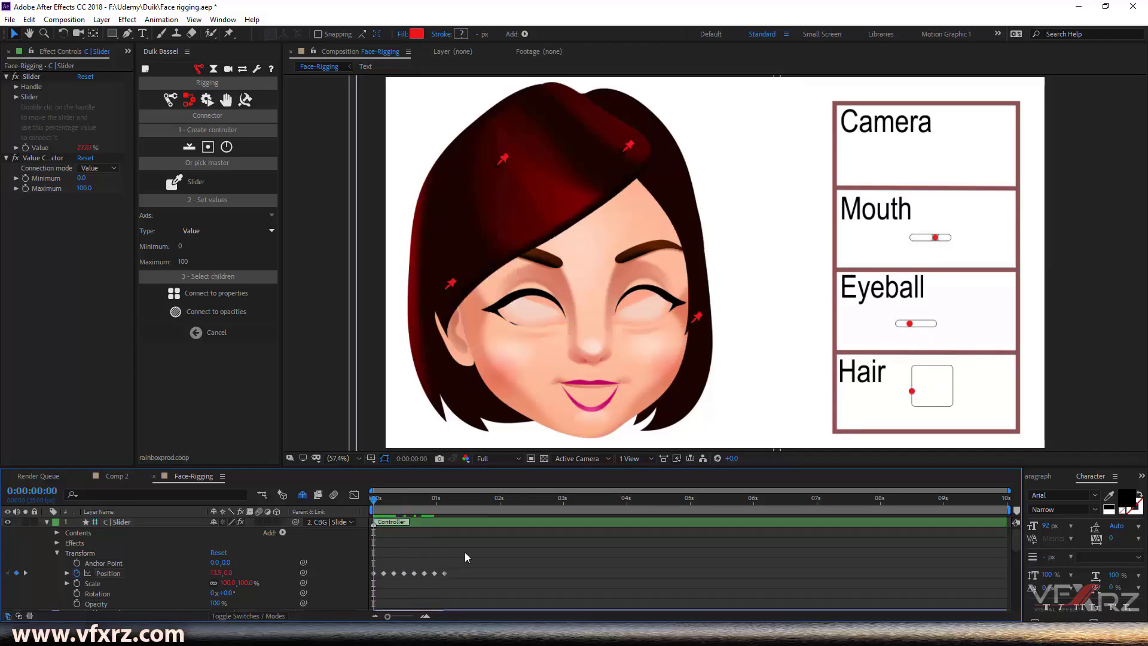
# - Preview the extended mouth animation together with the eye and hair motion, and return to the start
pyautogui.press('space')
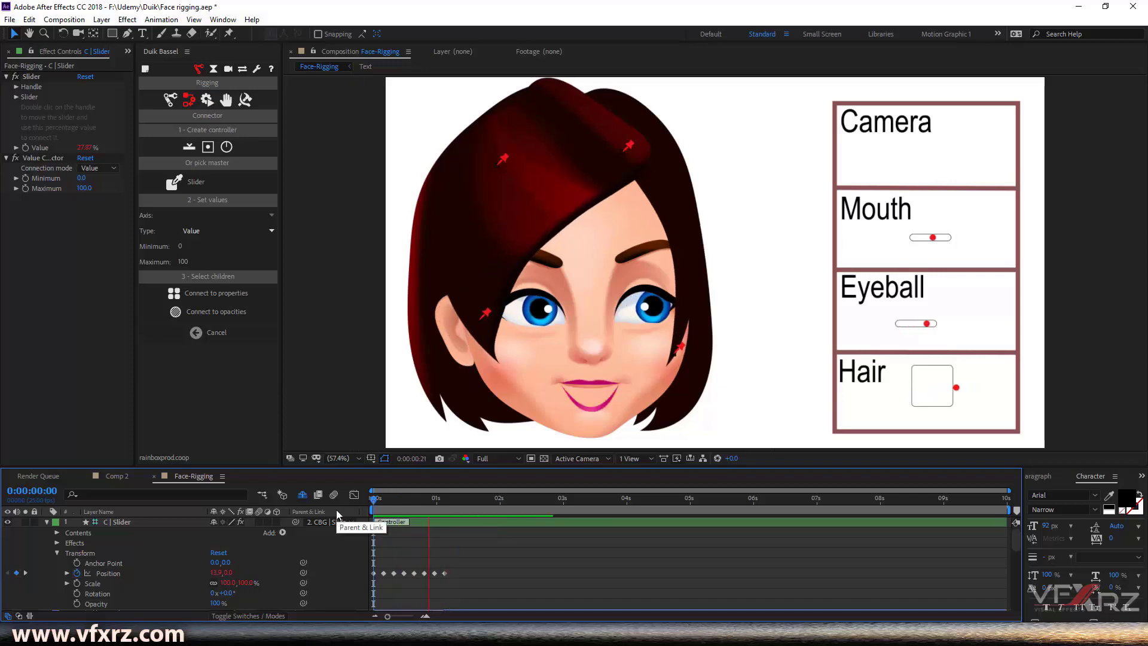
pyautogui.click(409, 500)
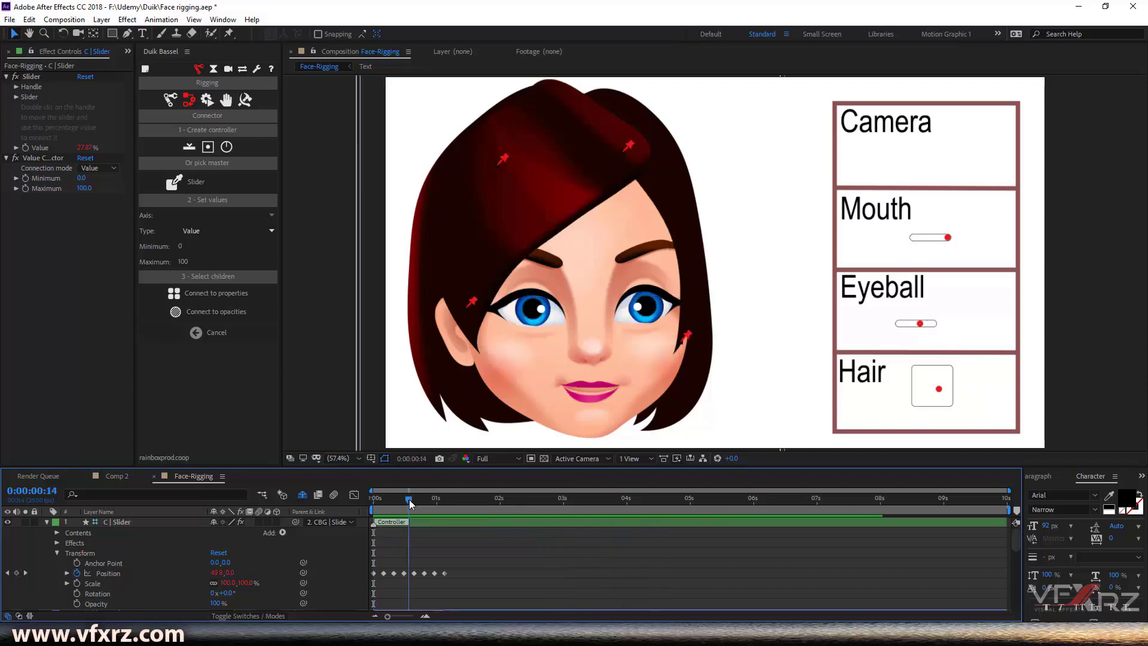
pyautogui.press('Home')
# - Create a Duik 2D camera for all artwork layers from Hair 1 through Hair 2
pyautogui.click(227, 70)
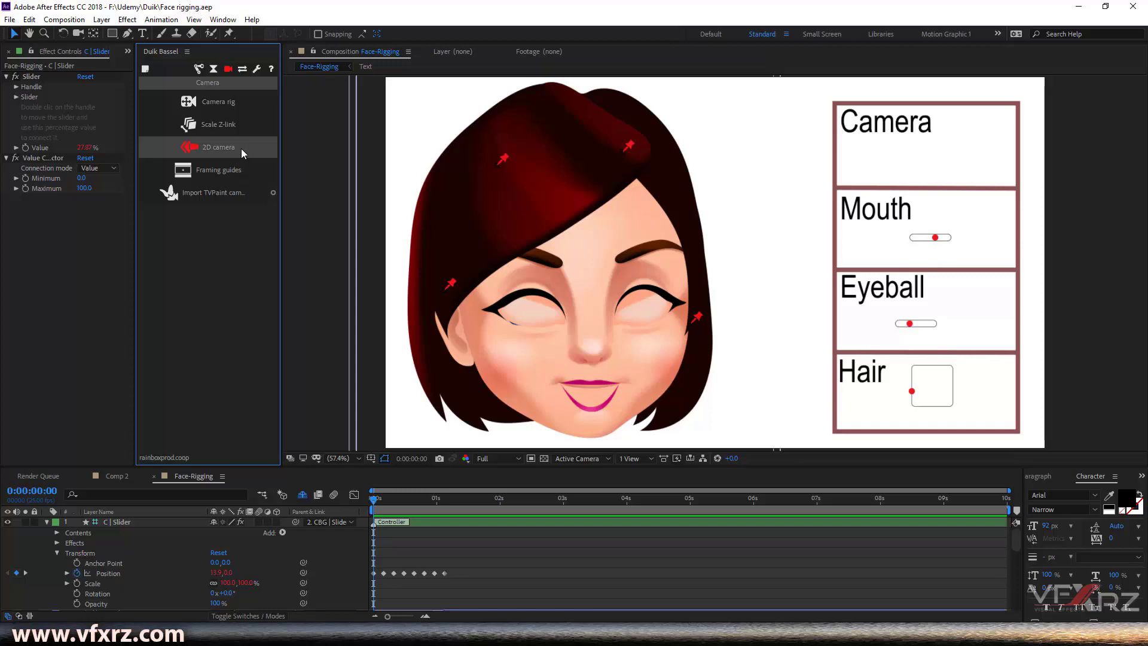
pyautogui.click(48, 521)
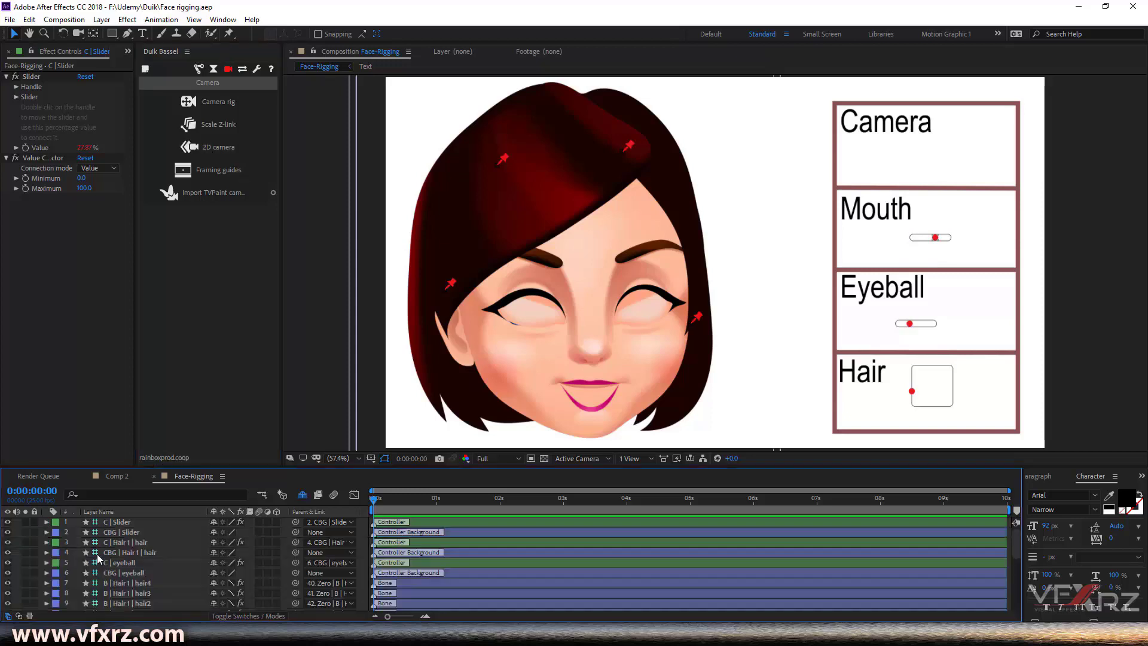
pyautogui.scroll(-5, 98, 554)
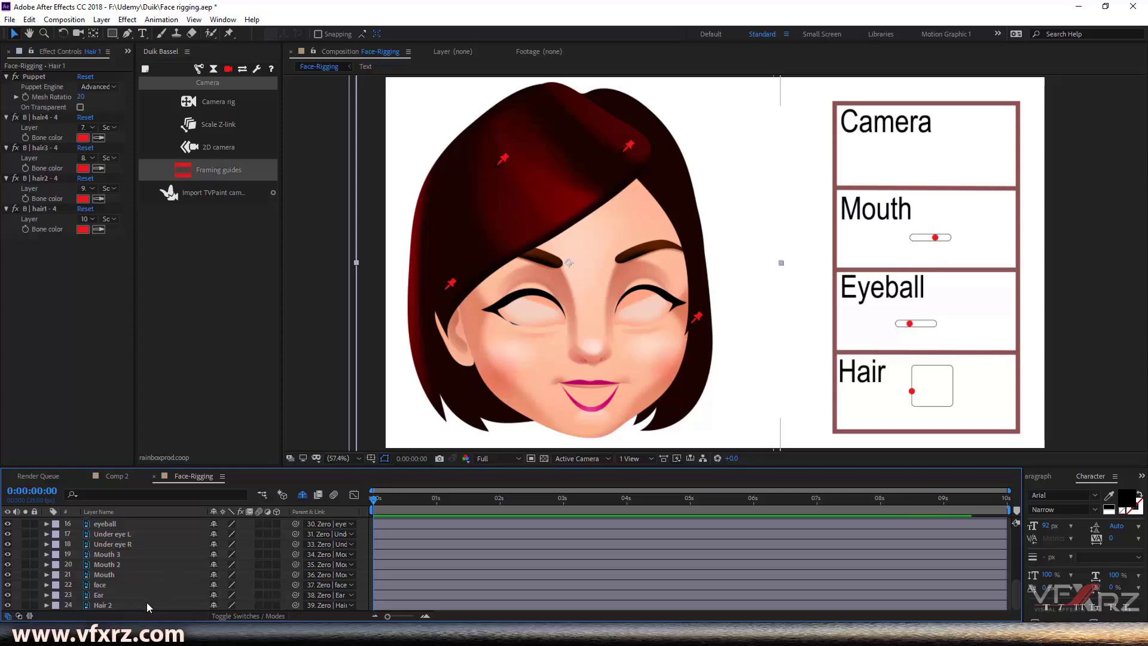
pyautogui.keyDown('shift'); pyautogui.click(146, 602); pyautogui.keyUp('shift')
pyautogui.scroll(5, 156, 580)
pyautogui.keyDown('shift'); pyautogui.click(150, 602); pyautogui.keyUp('shift')
pyautogui.scroll(-1, 151, 602)
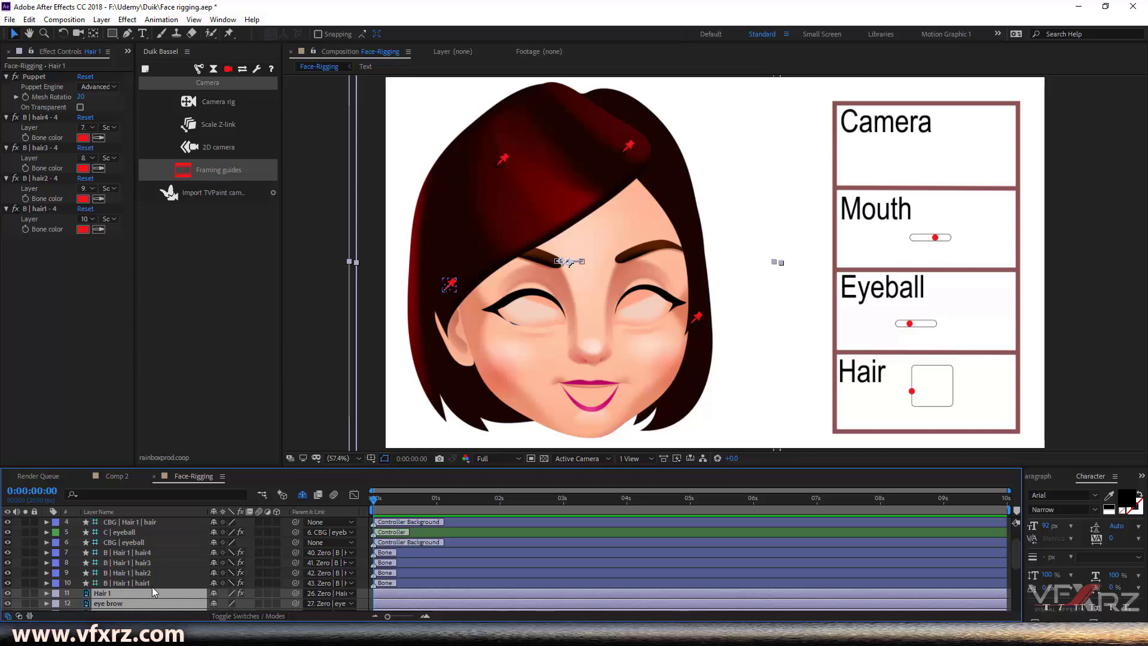
pyautogui.scroll(-2, 151, 587)
pyautogui.scroll(2, 152, 587)
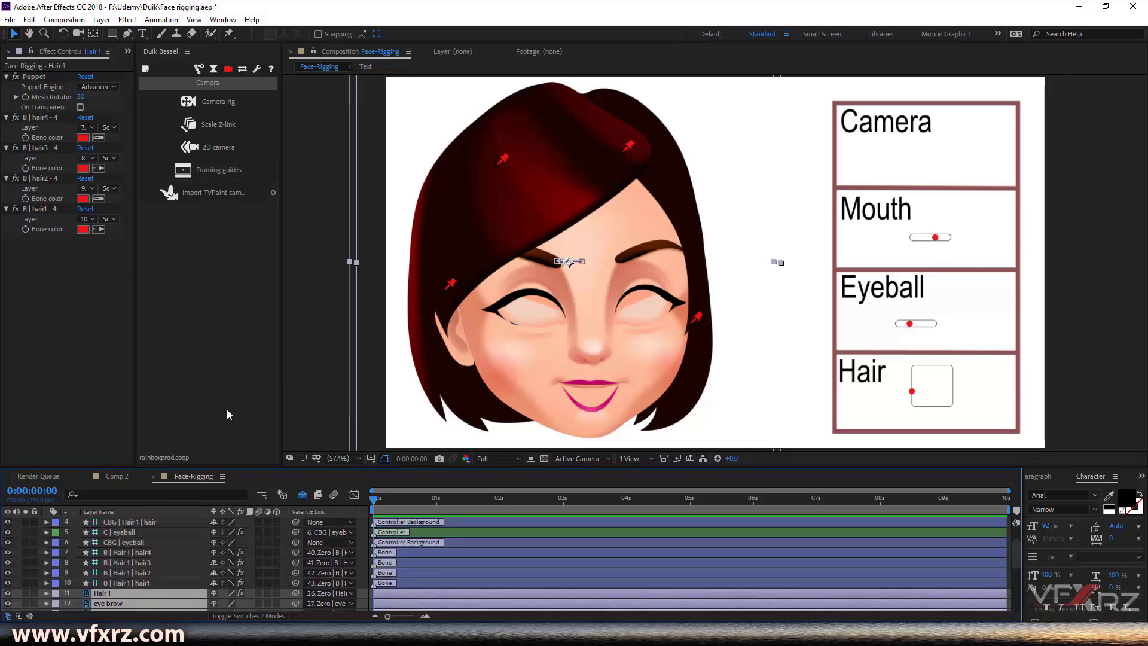
pyautogui.click(216, 150)
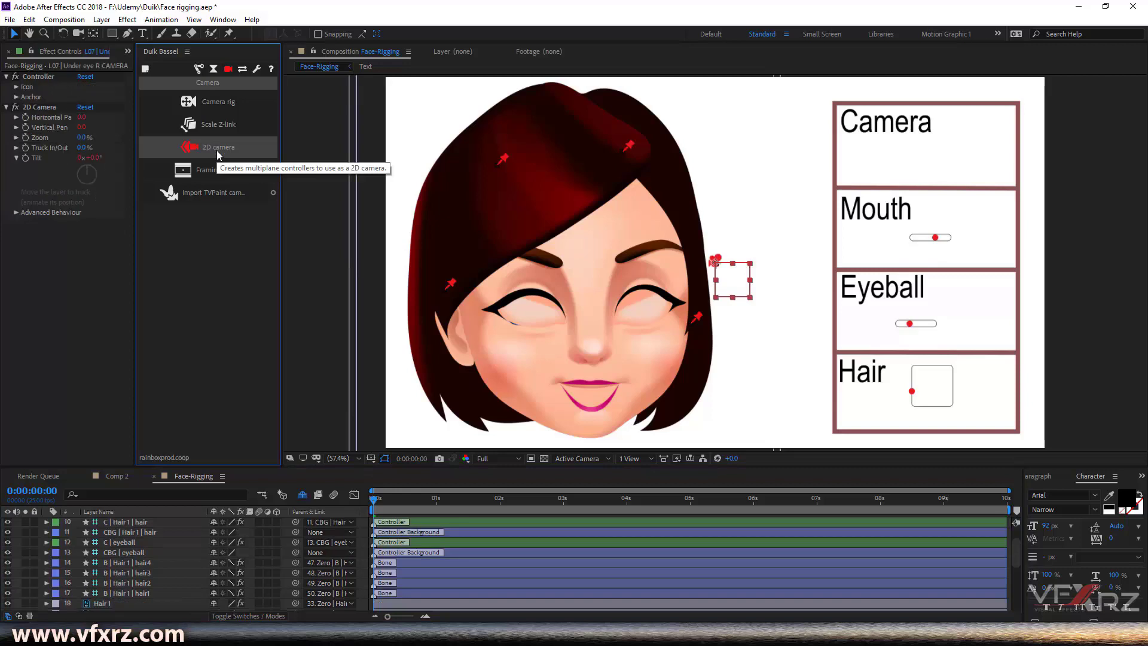
# - Place the L07 | Under eye R CAMERA controller inside the Camera box and add a zero to it
pyautogui.moveTo(714, 262); pyautogui.dragTo(714, 264)
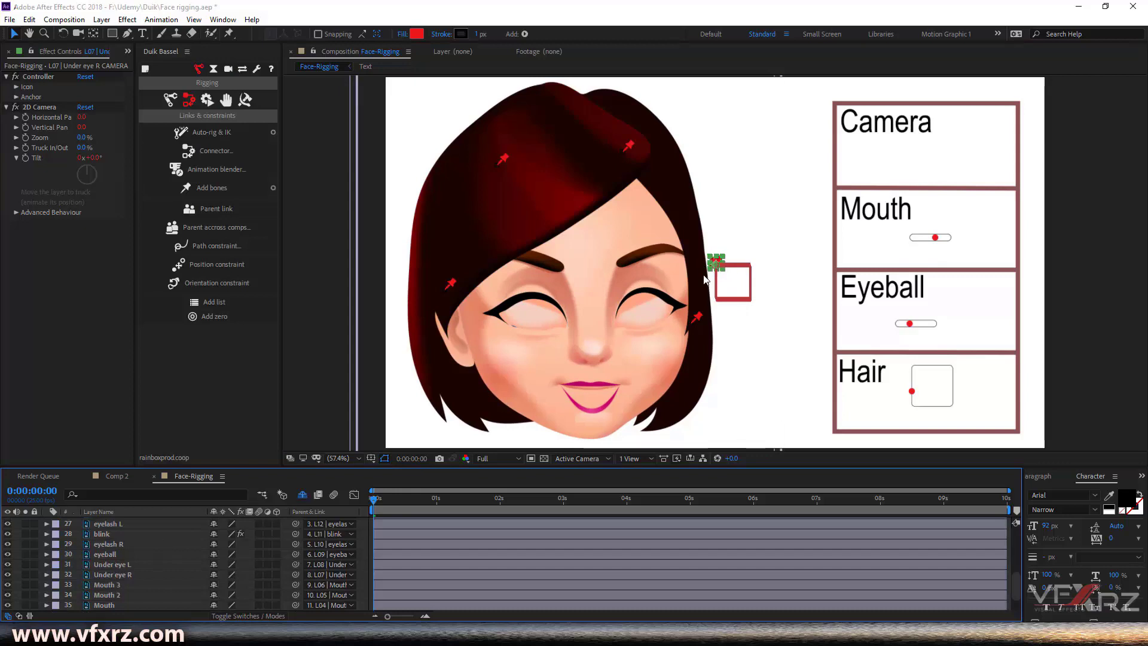
pyautogui.moveTo(715, 263); pyautogui.dragTo(913, 157)
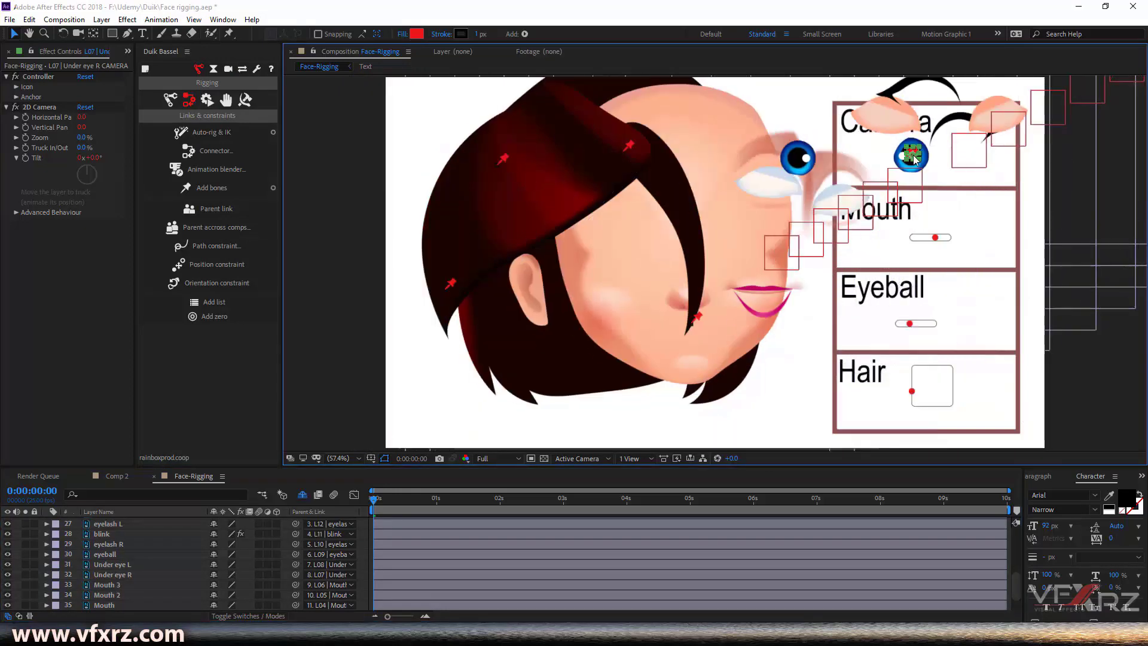
pyautogui.press('p')
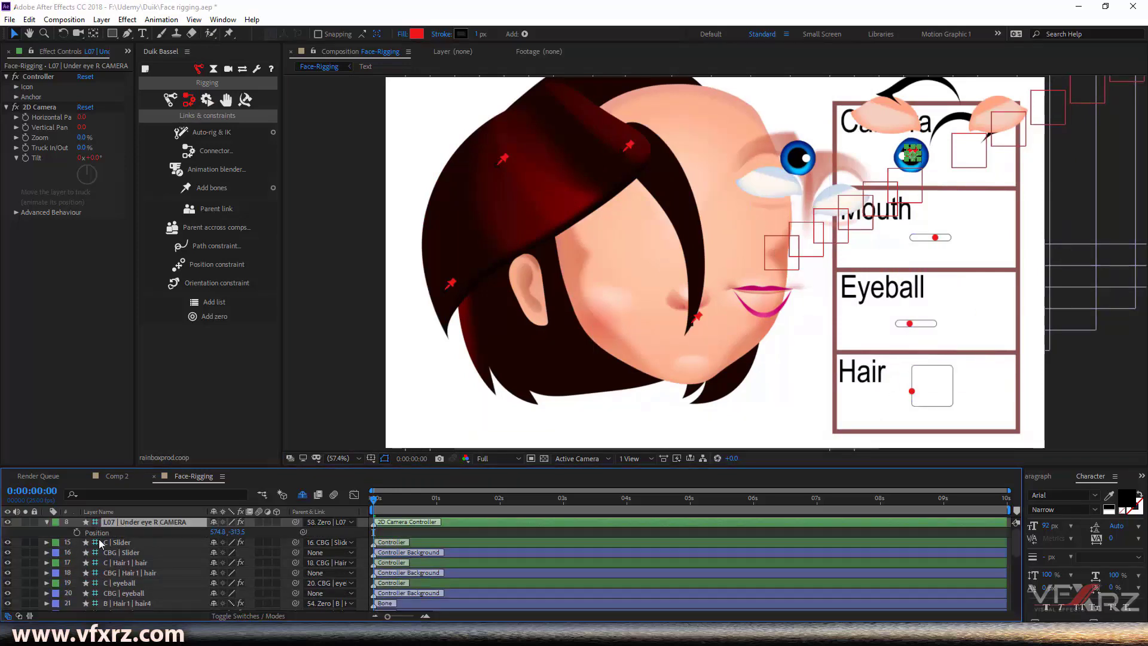
pyautogui.click(213, 317)
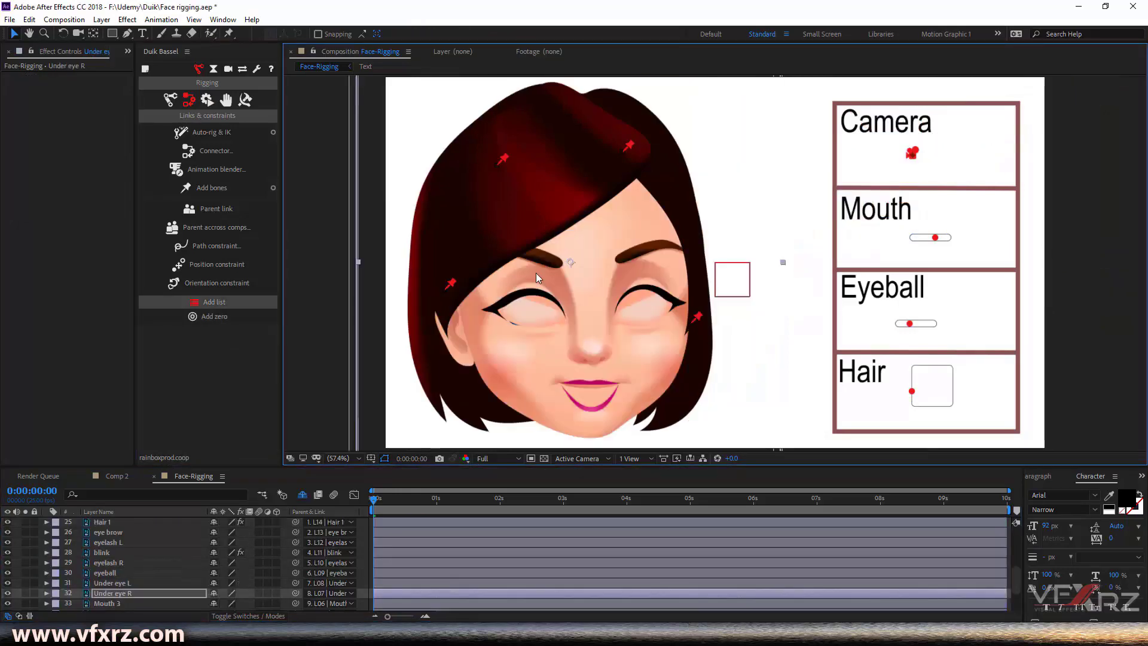
# - Reveal the Position of the L07 | Under eye R CAMERA controller and enable its keyframing at the start of the timeline
pyautogui.click(913, 153)
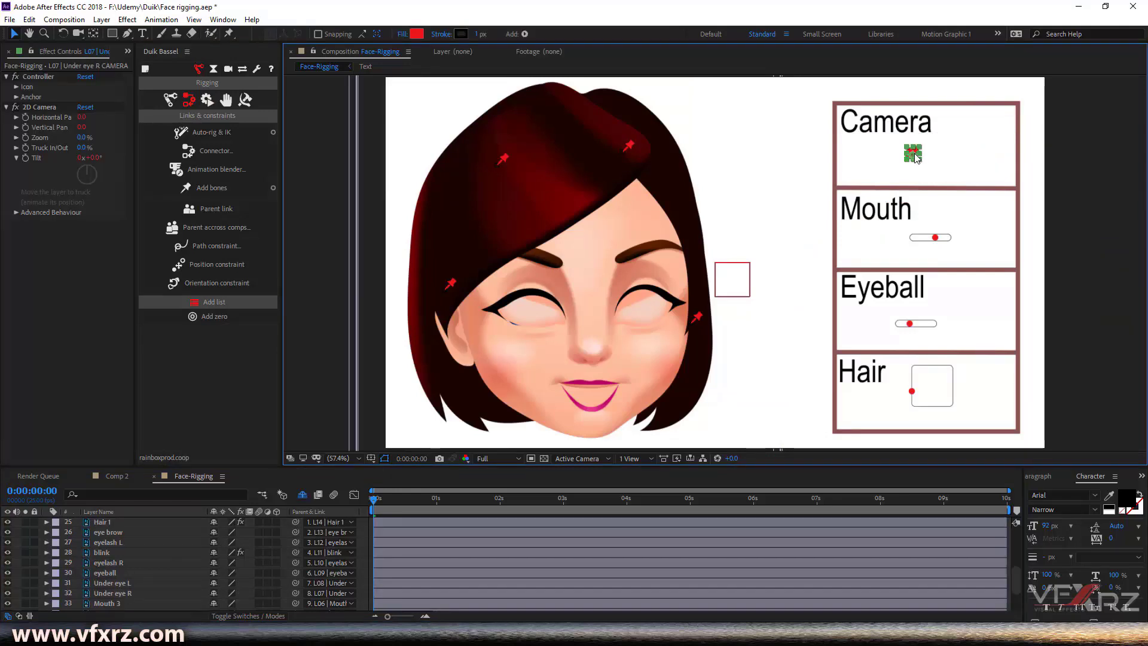
pyautogui.press('p')
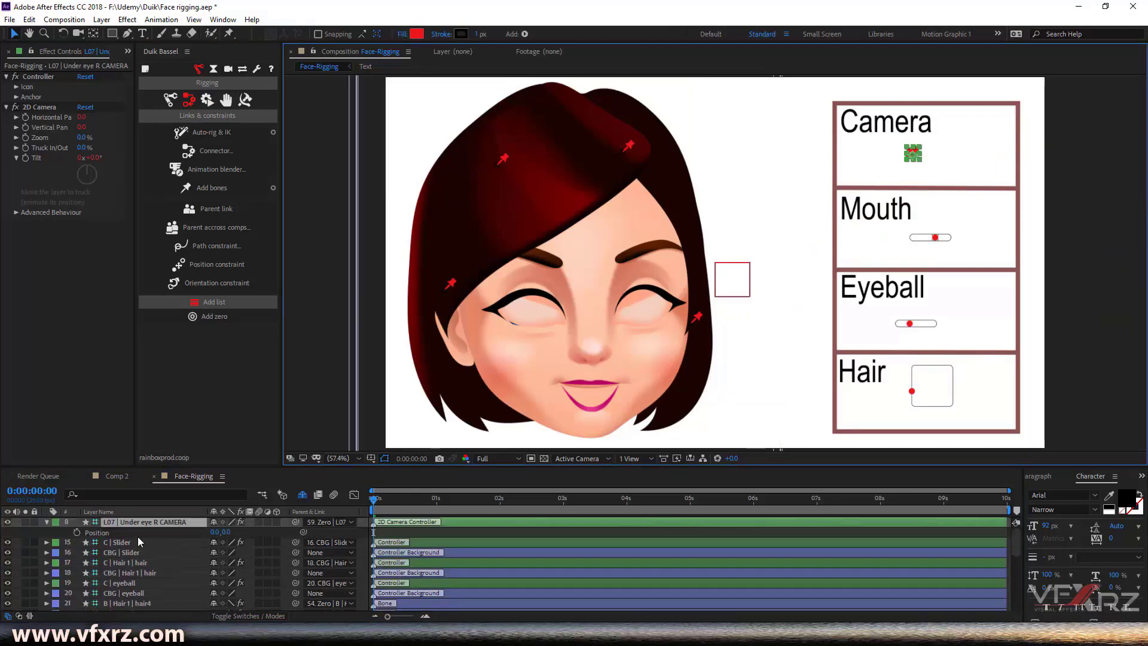
pyautogui.click(78, 532)
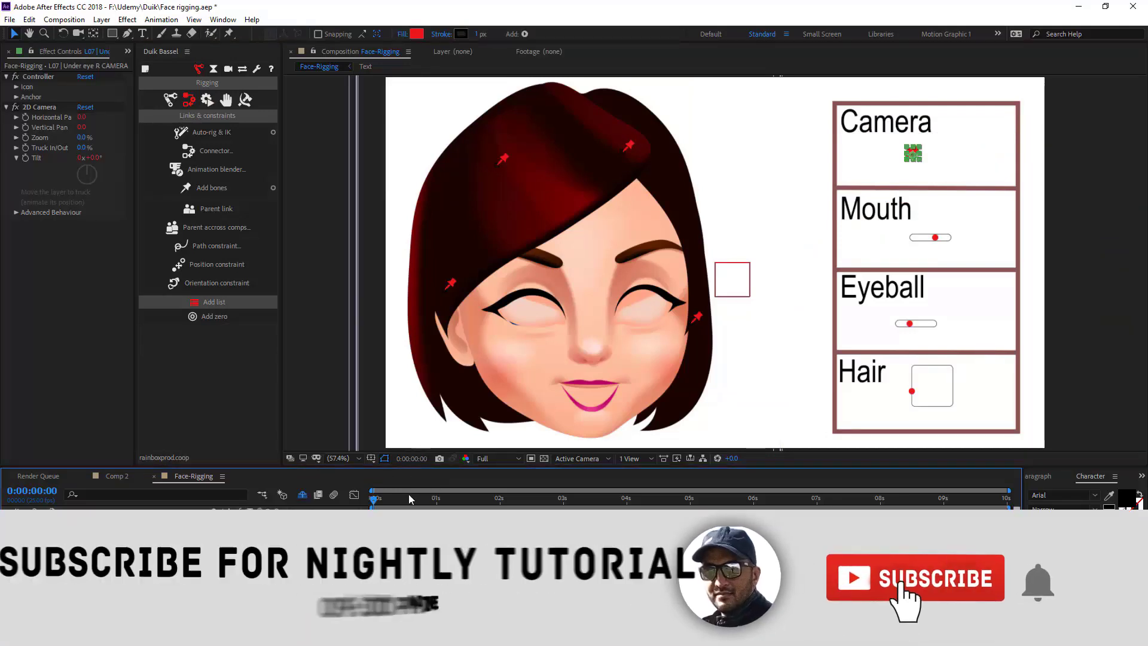
pyautogui.press('space')
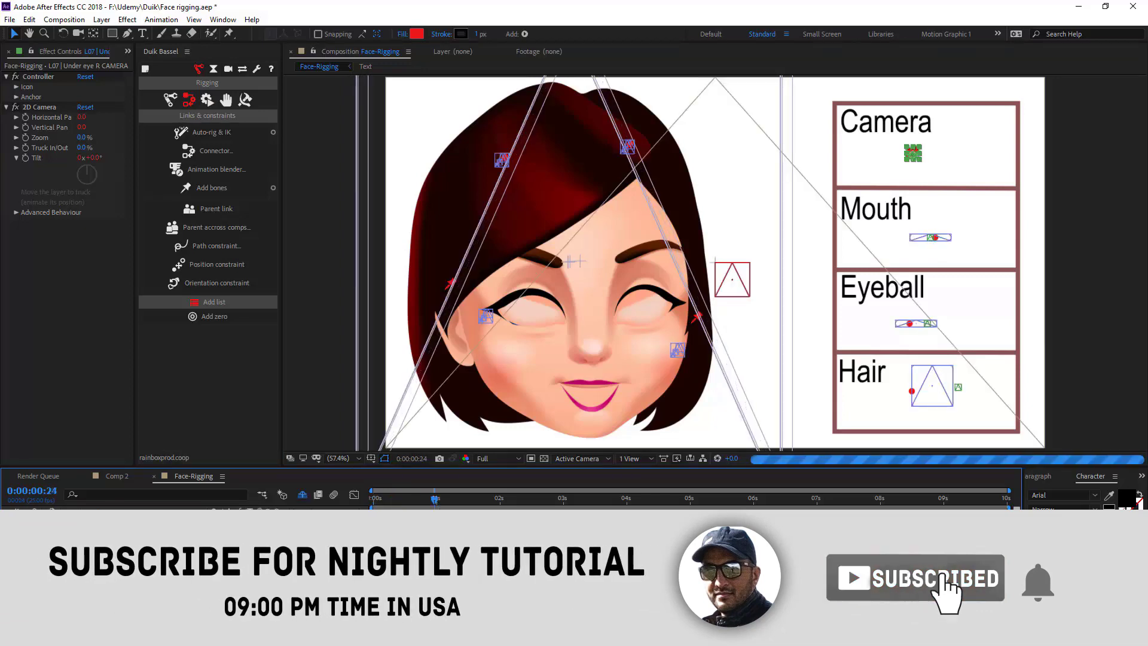